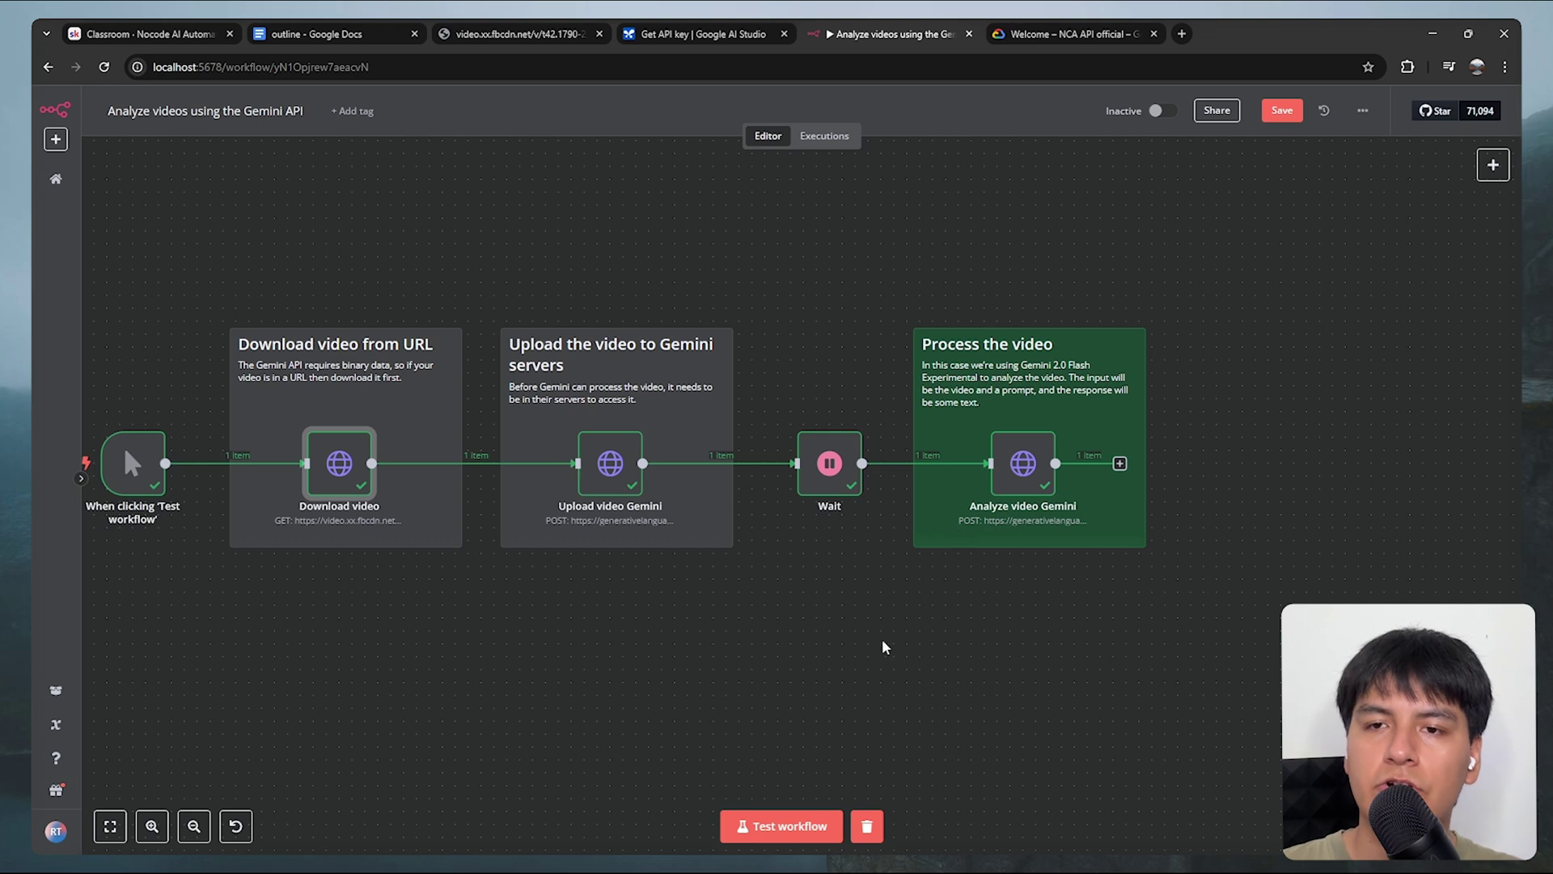
mouse_move(881, 642)
left_mouse_down()
mouse_move(1035, 626)
mouse_move(867, 636)
left_mouse_up()
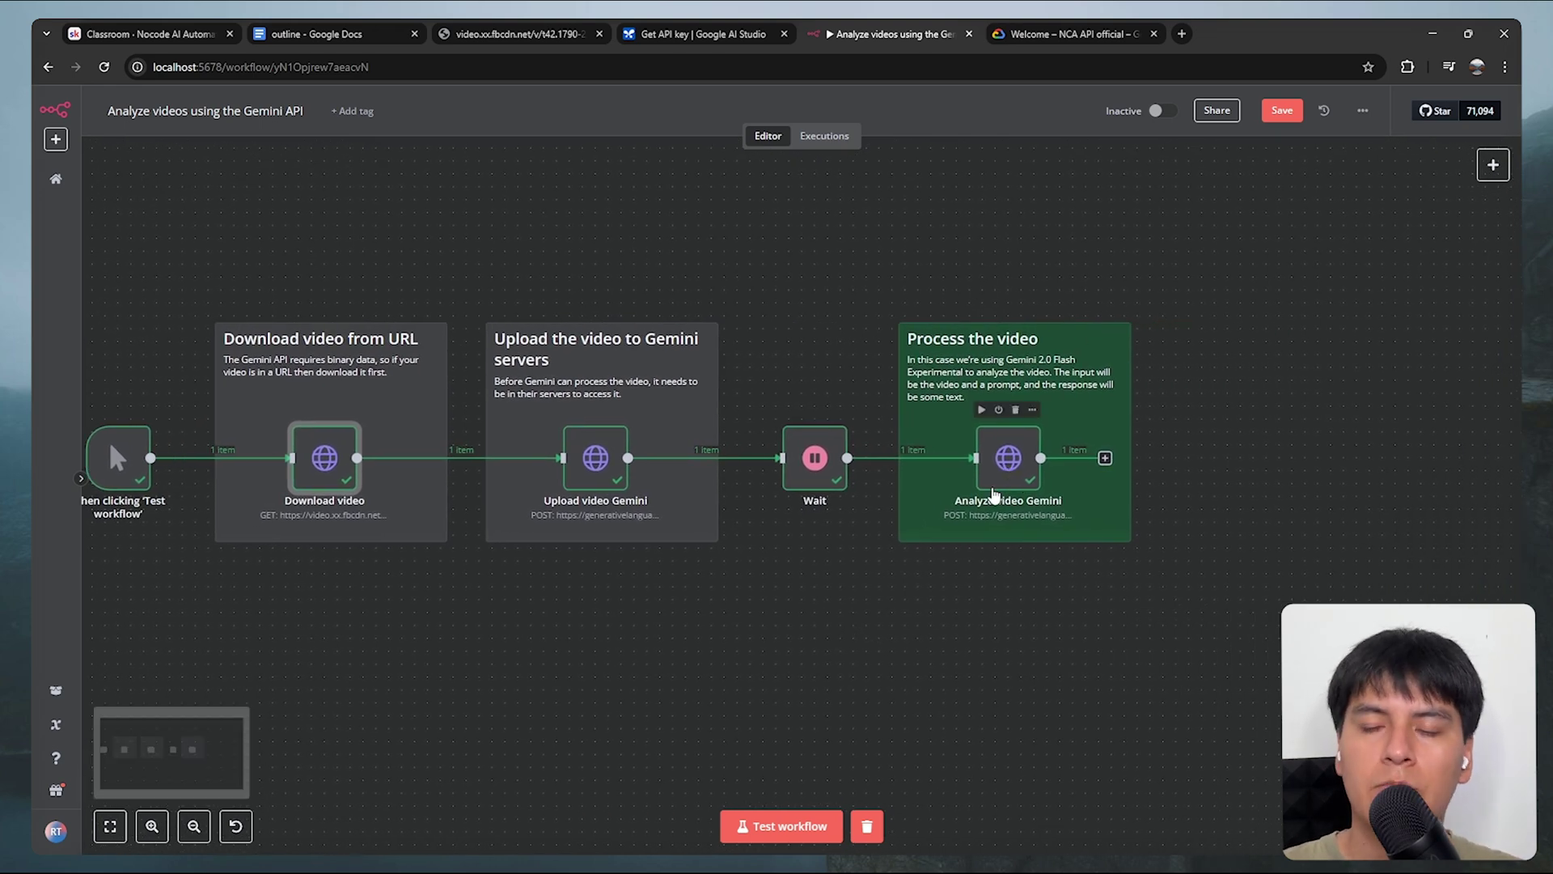
left_click_drag(680, 569, 861, 567)
left_click_drag(603, 579, 838, 566)
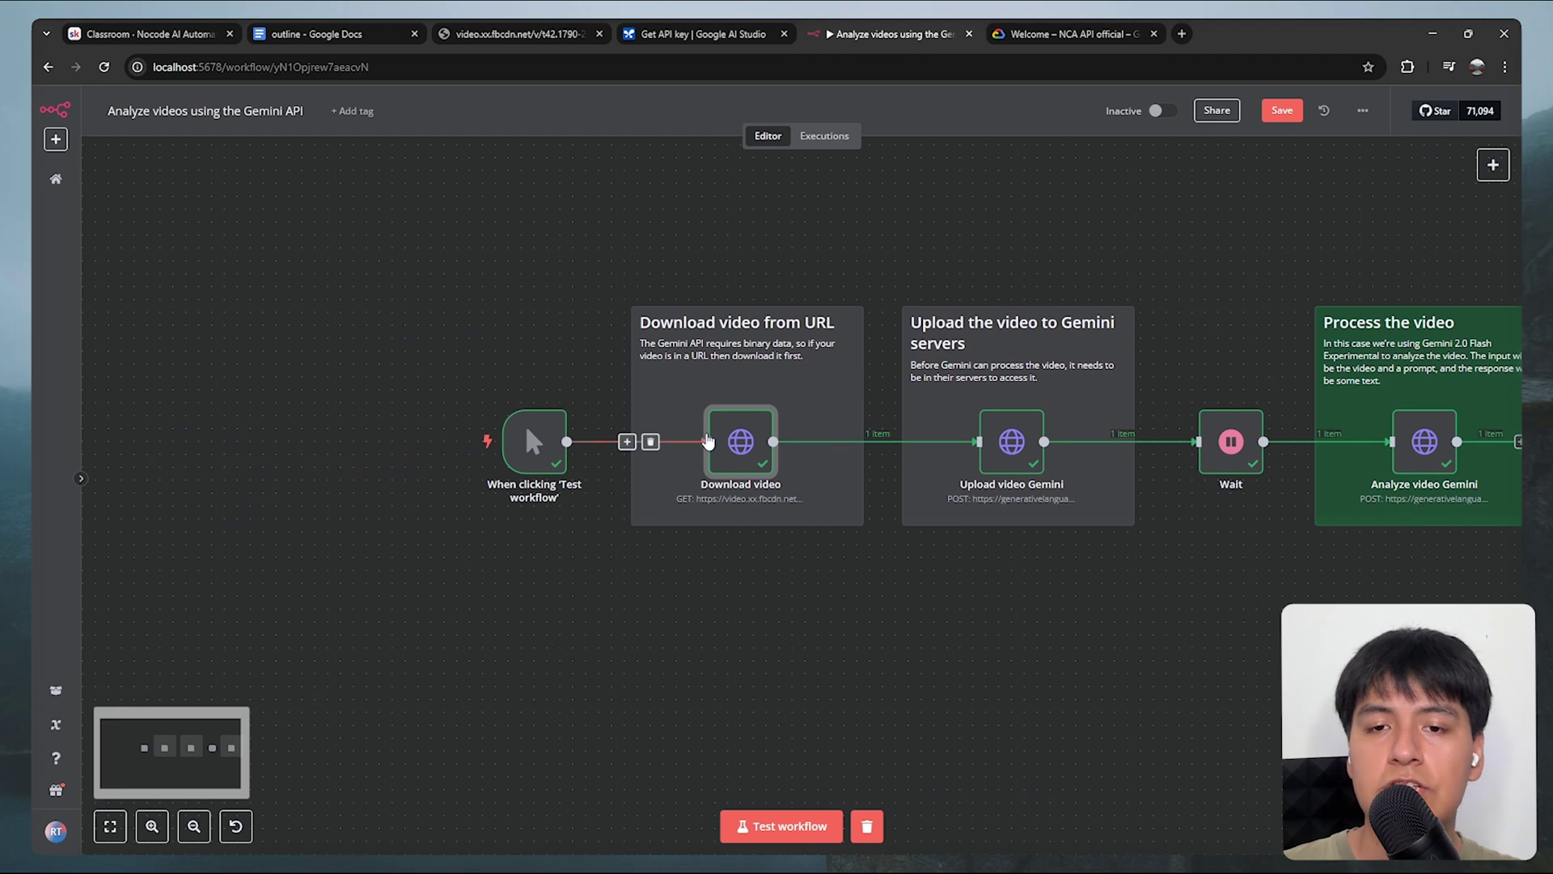
left_click_drag(939, 527, 818, 527)
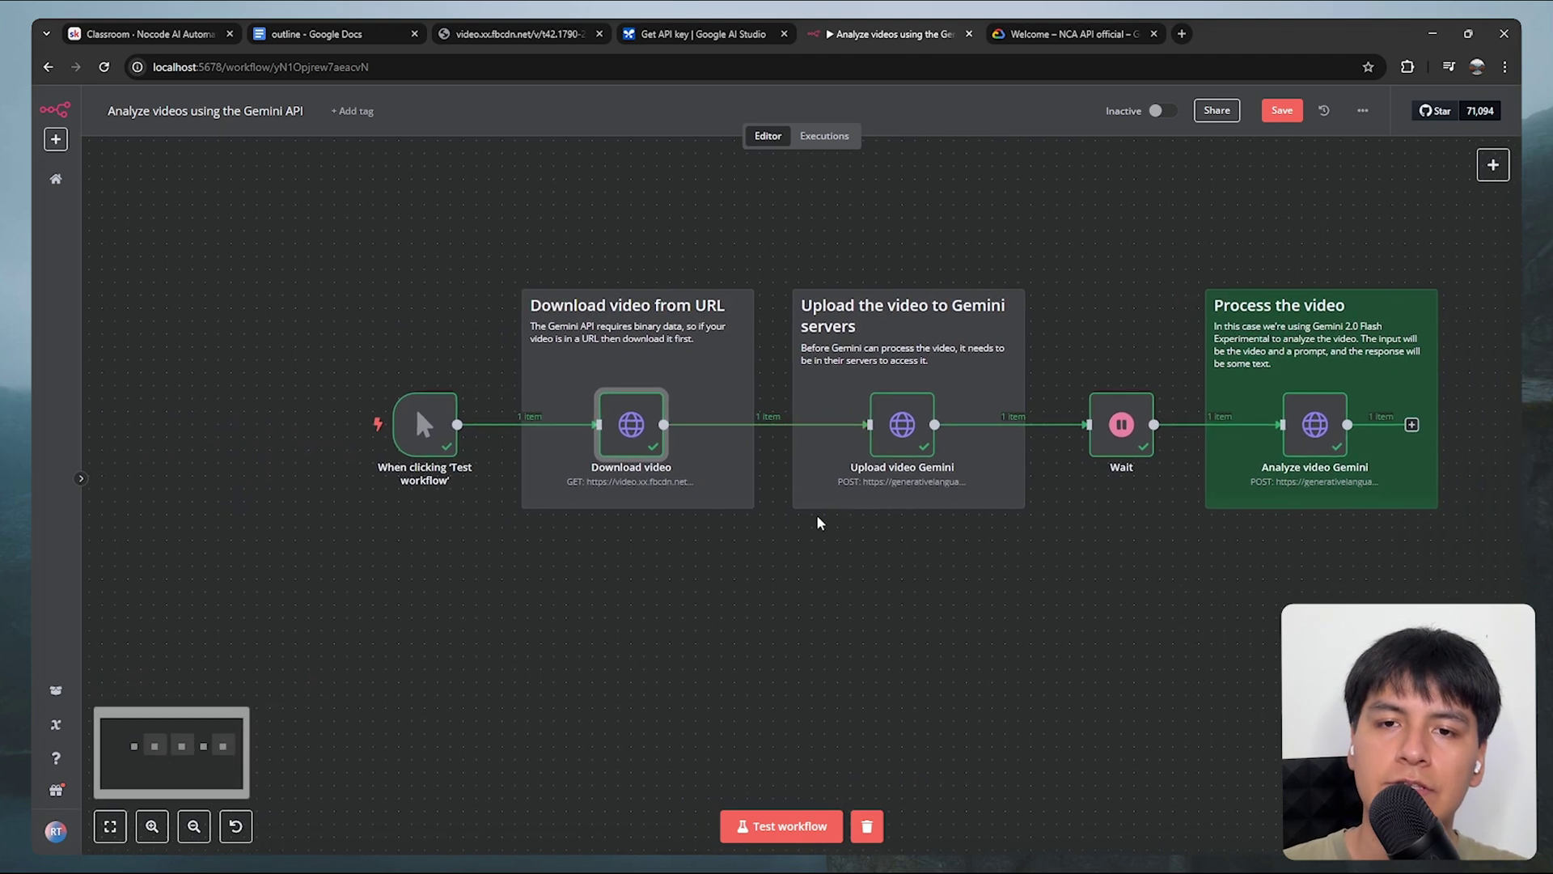
scroll(675, 549, "right", 3)
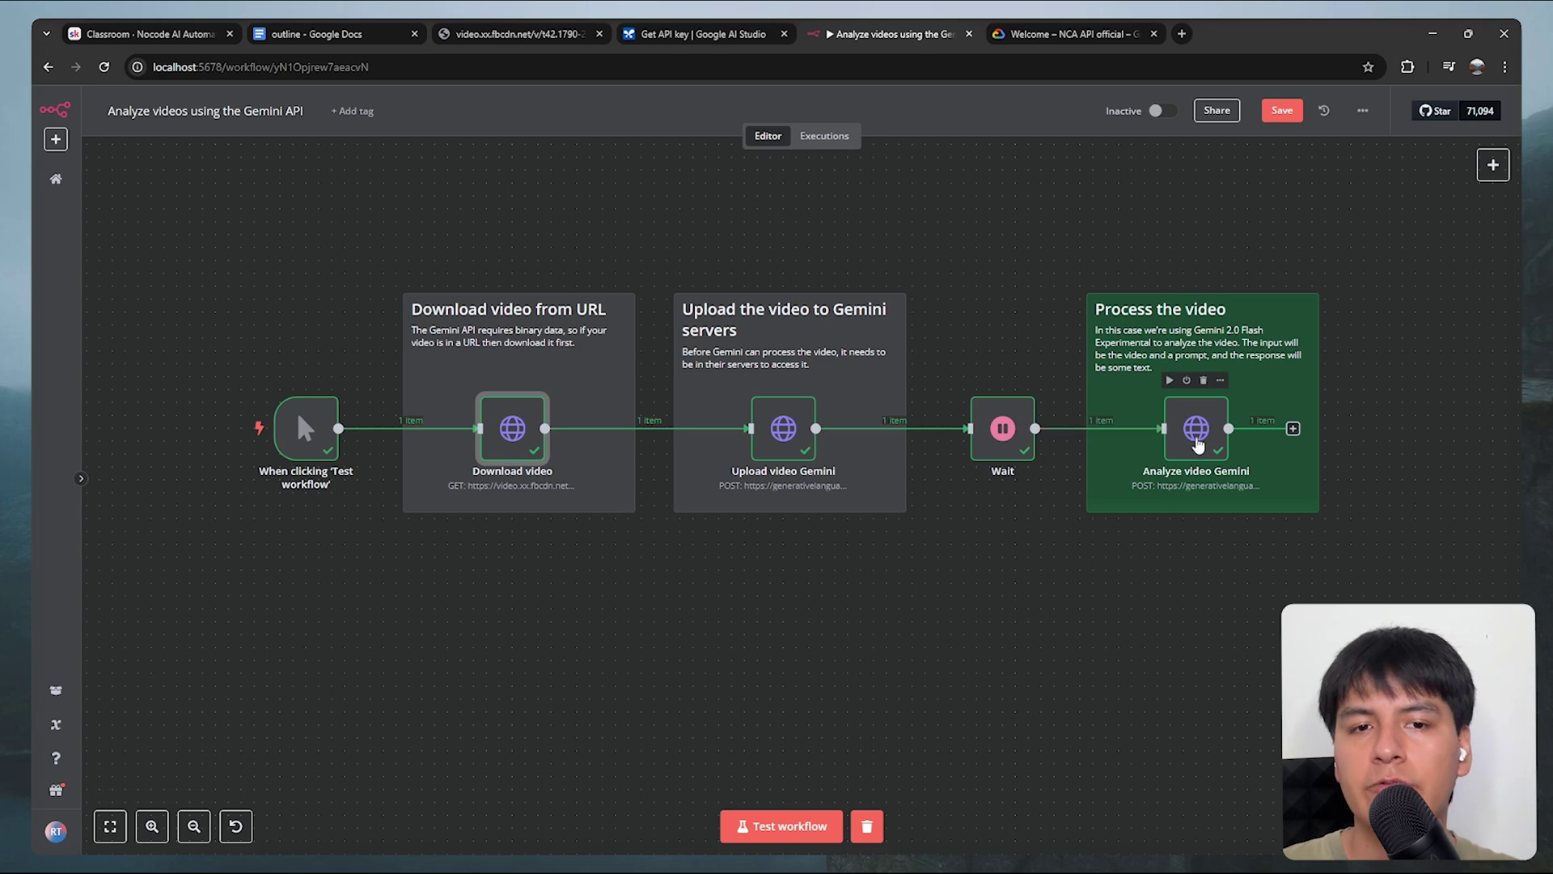
scroll(534, 590, "left", 3)
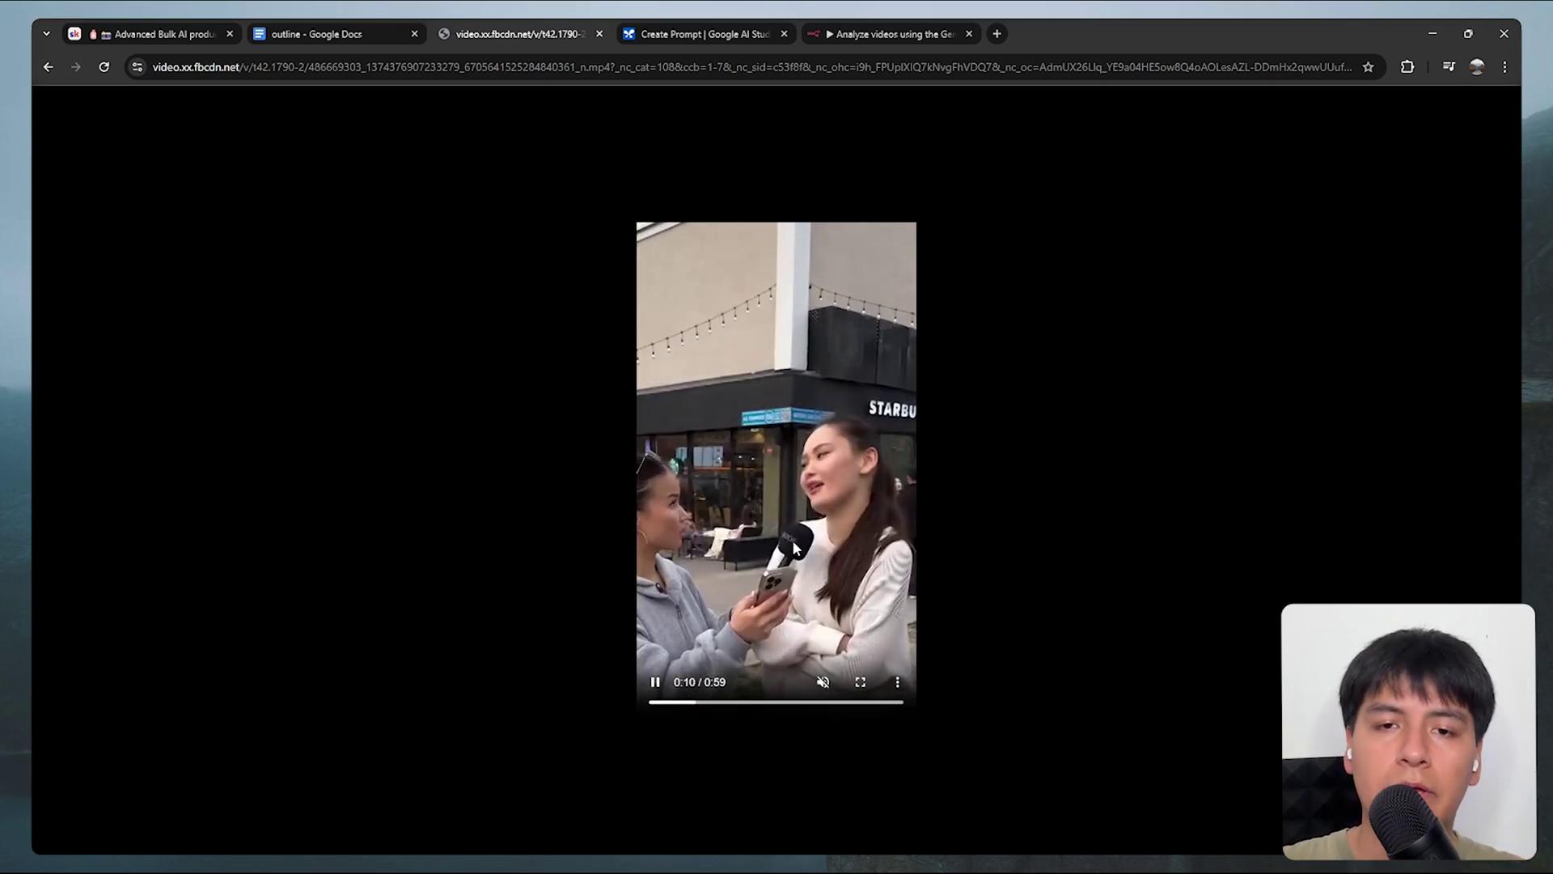
Copy the open sample video's web address and paste it as the URL of the workflow's Download video node
left_click(467, 68)
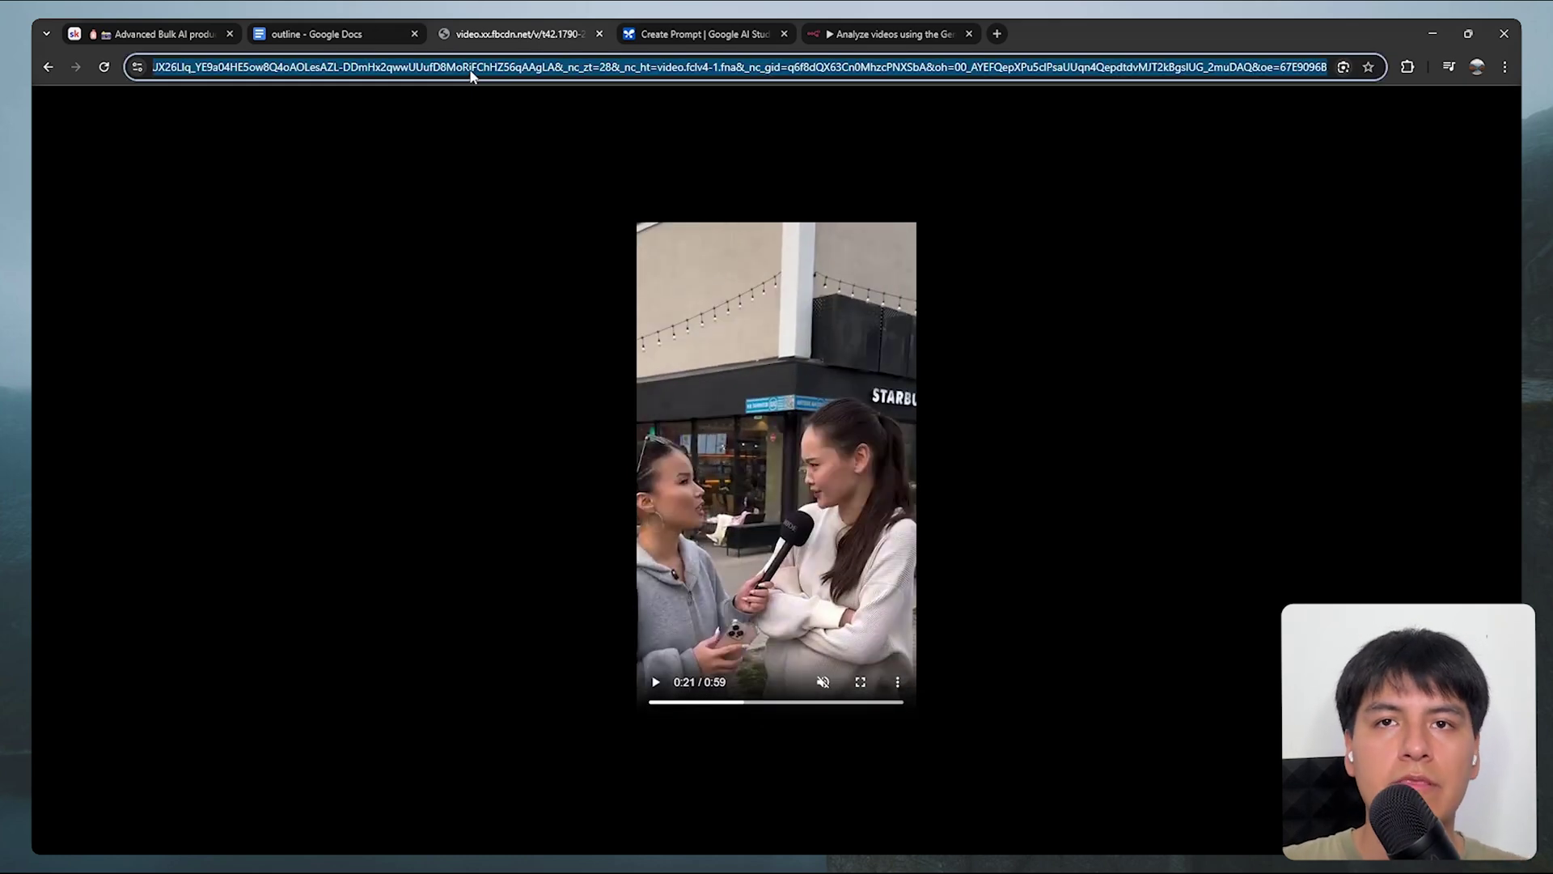
left_click(890, 34)
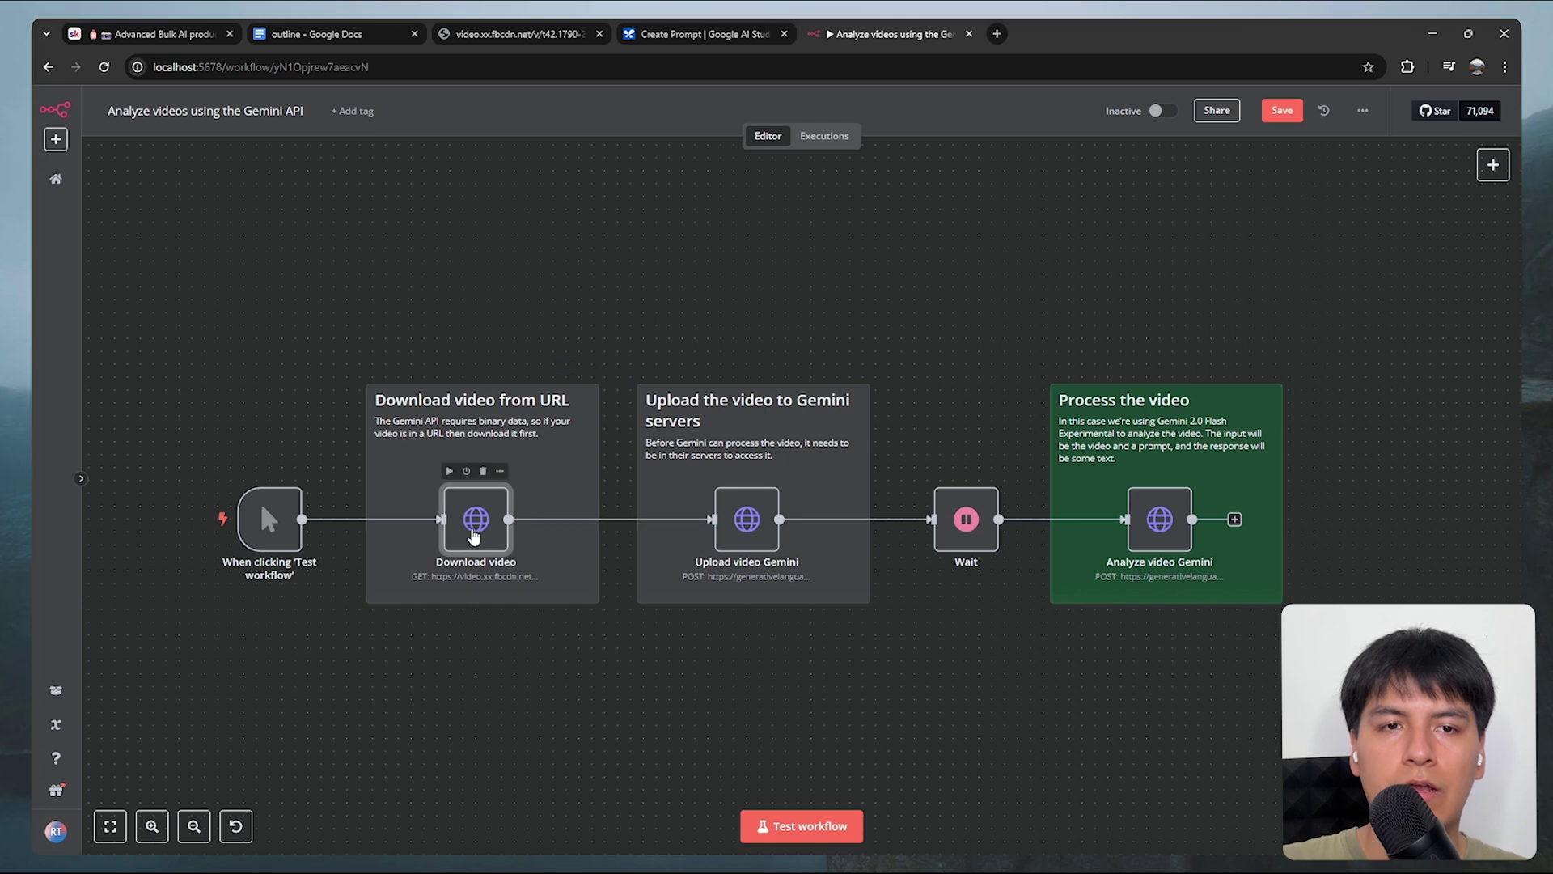
double_click(476, 522)
triple_click(721, 293)
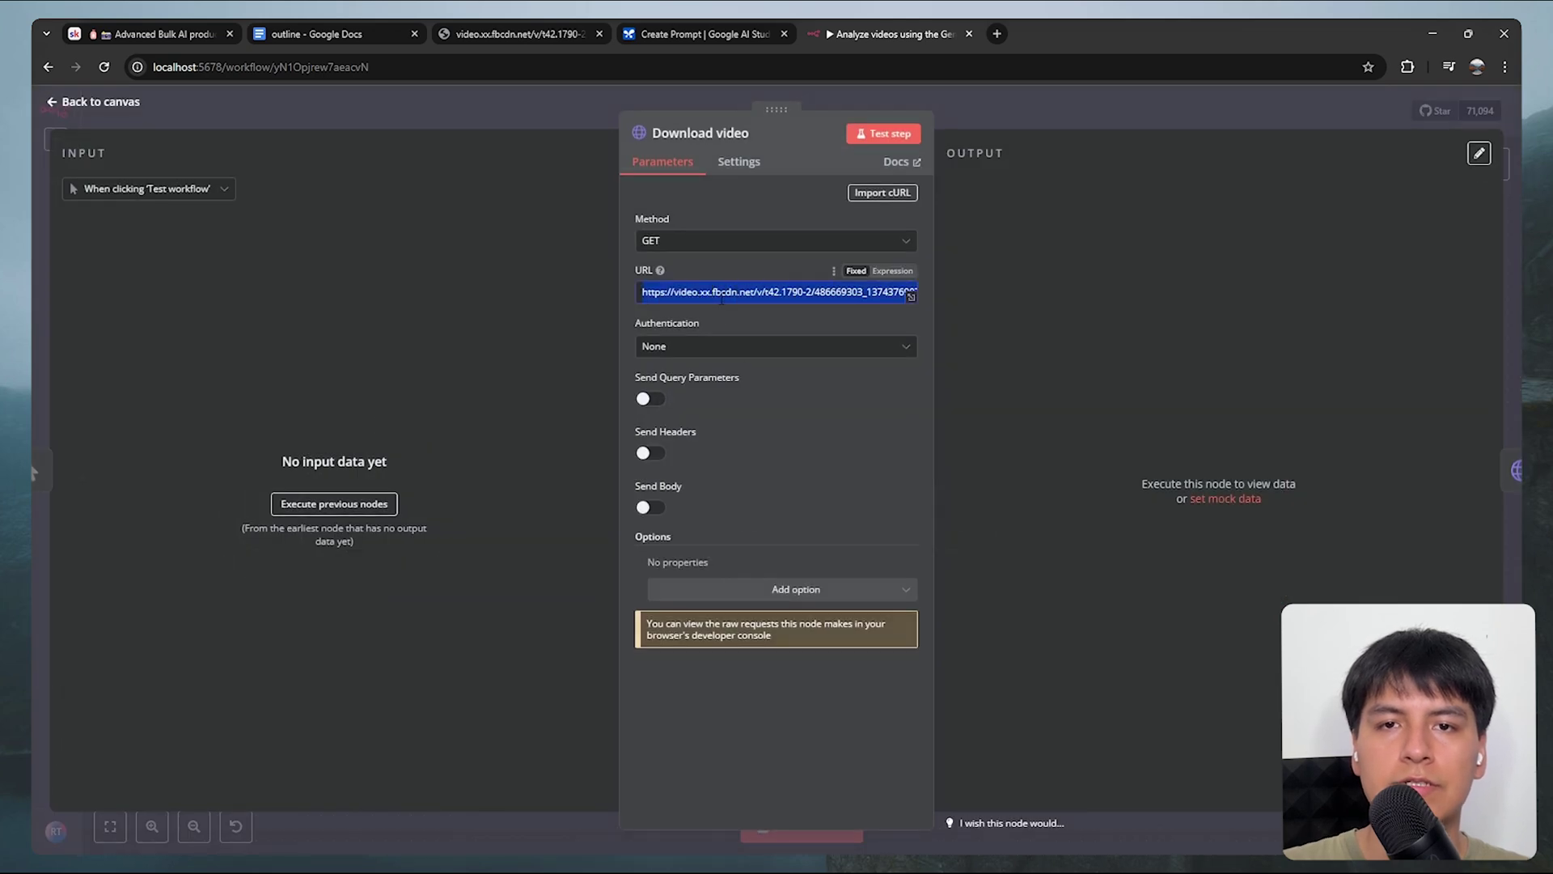
key("ctrl+v")
Close the Download video node and run a test of the whole workflow
left_click(821, 833)
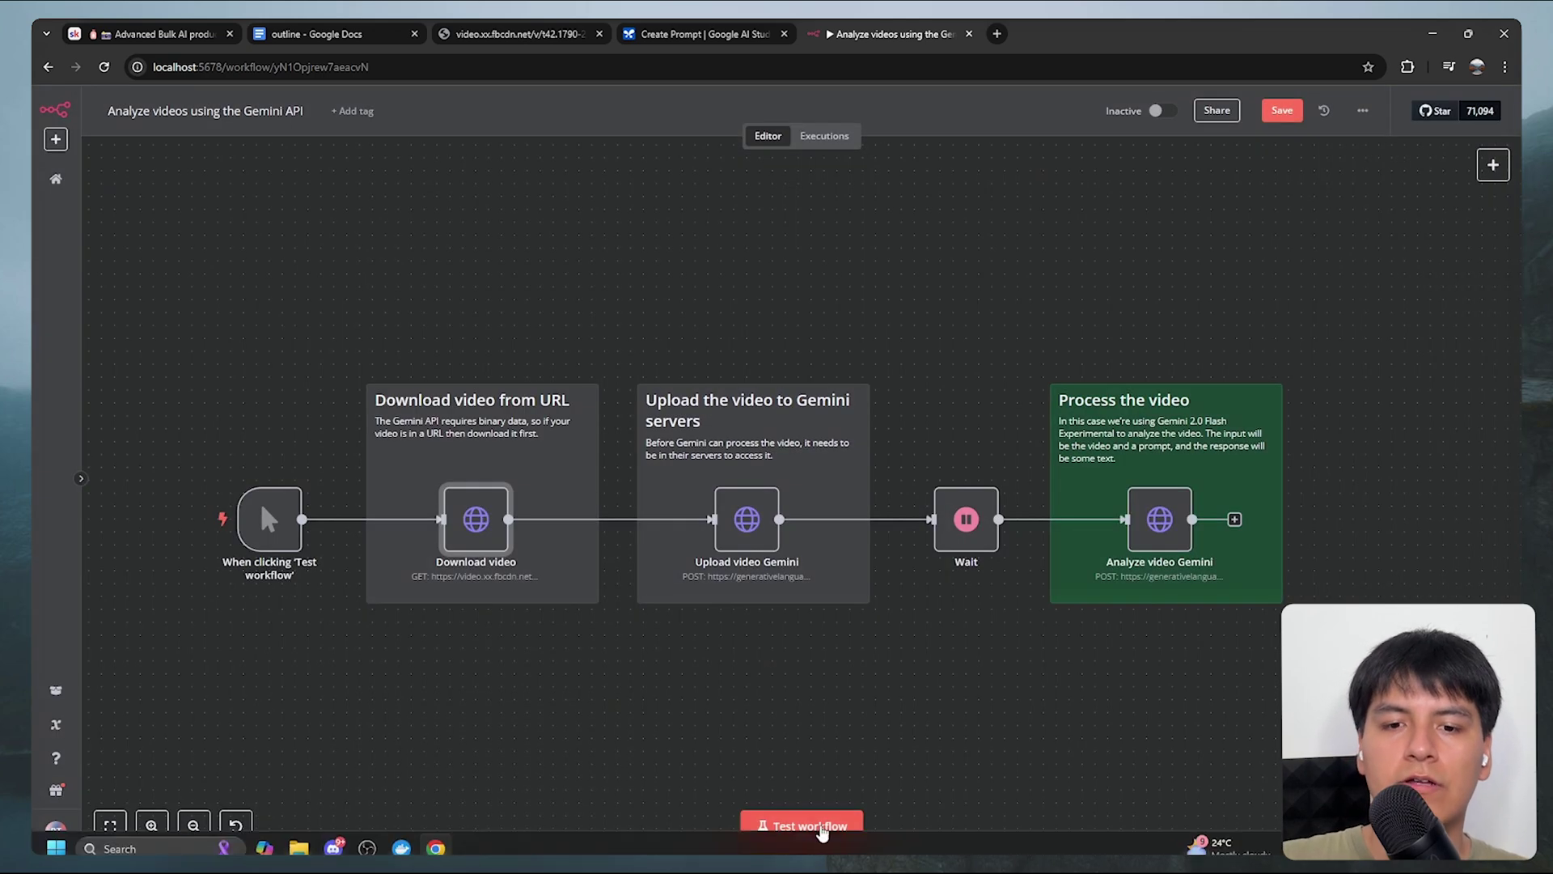
left_click(809, 826)
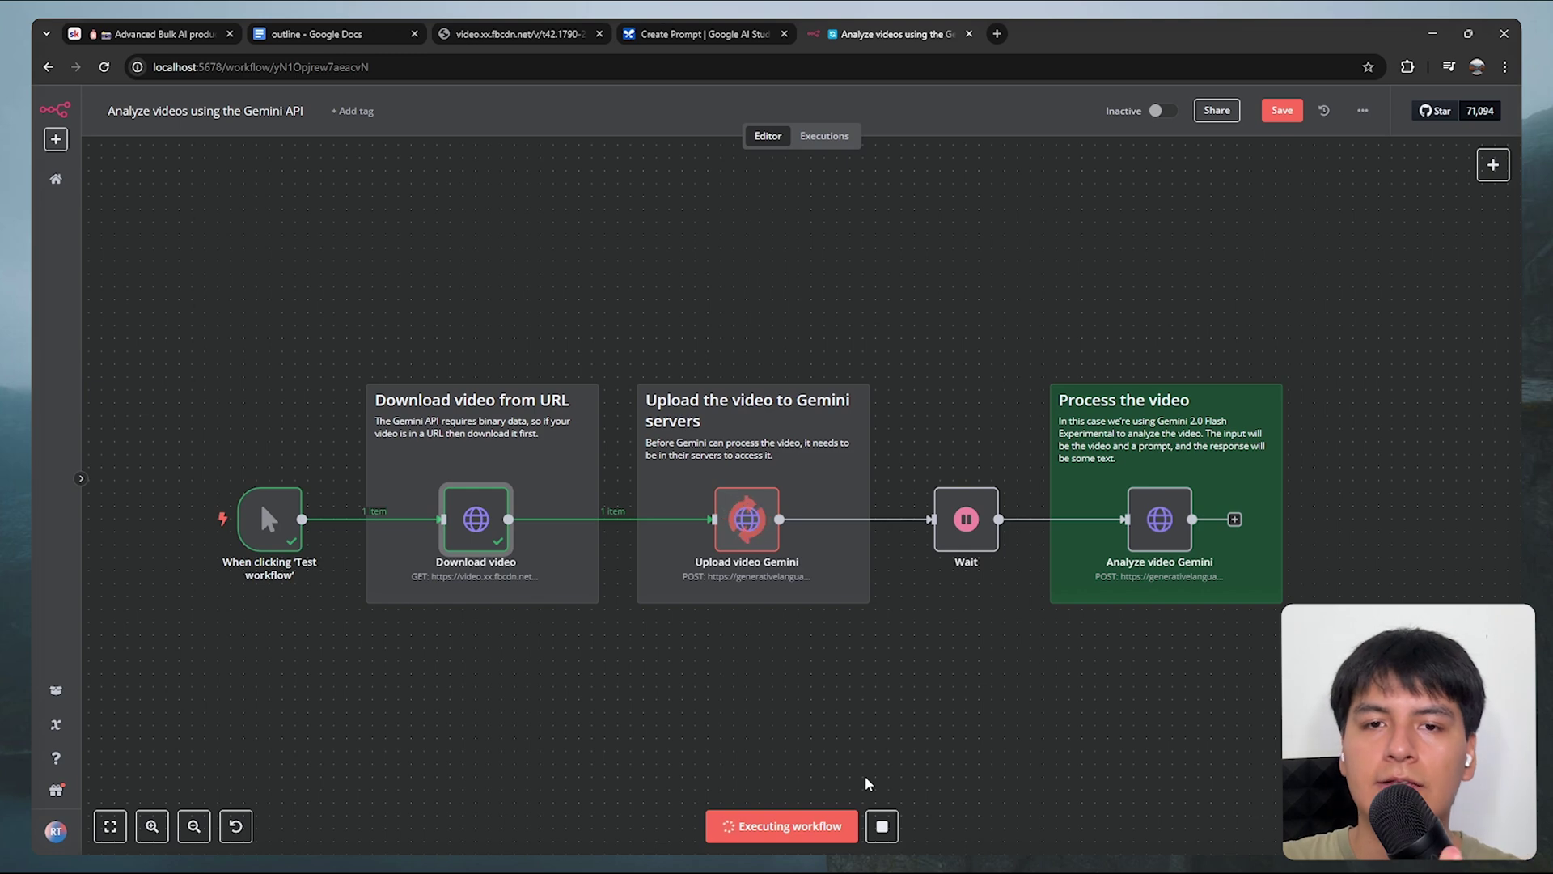
scroll(863, 763, "right", 2)
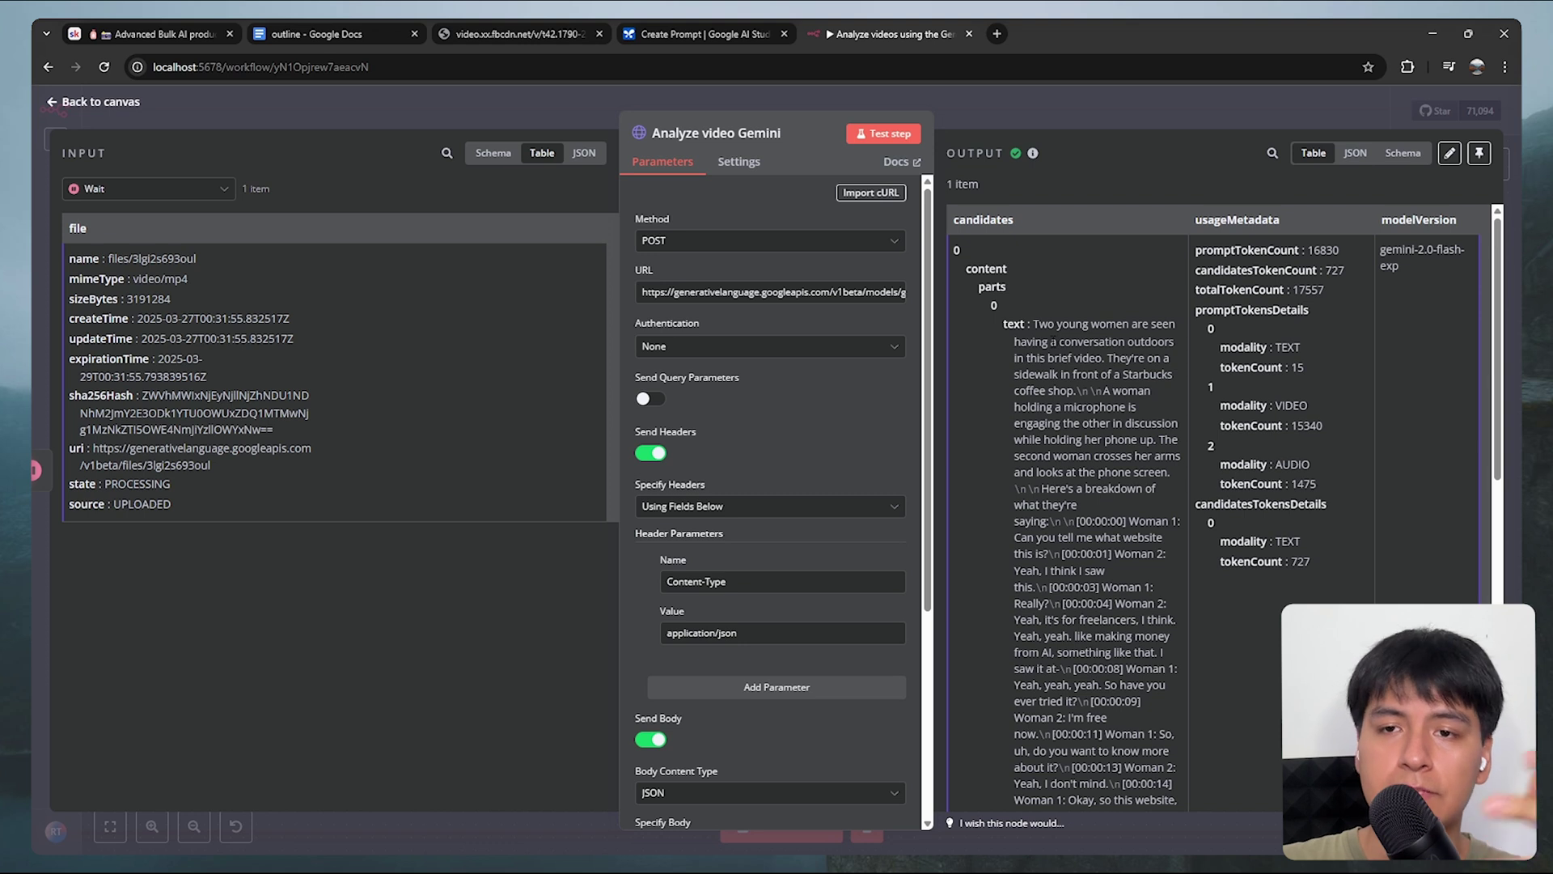
Read through the candidates text in the Analyze video Gemini node's output, from the scene description to the timestamped dialogue
left_click_drag(1032, 323, 1115, 473)
left_click(1036, 324)
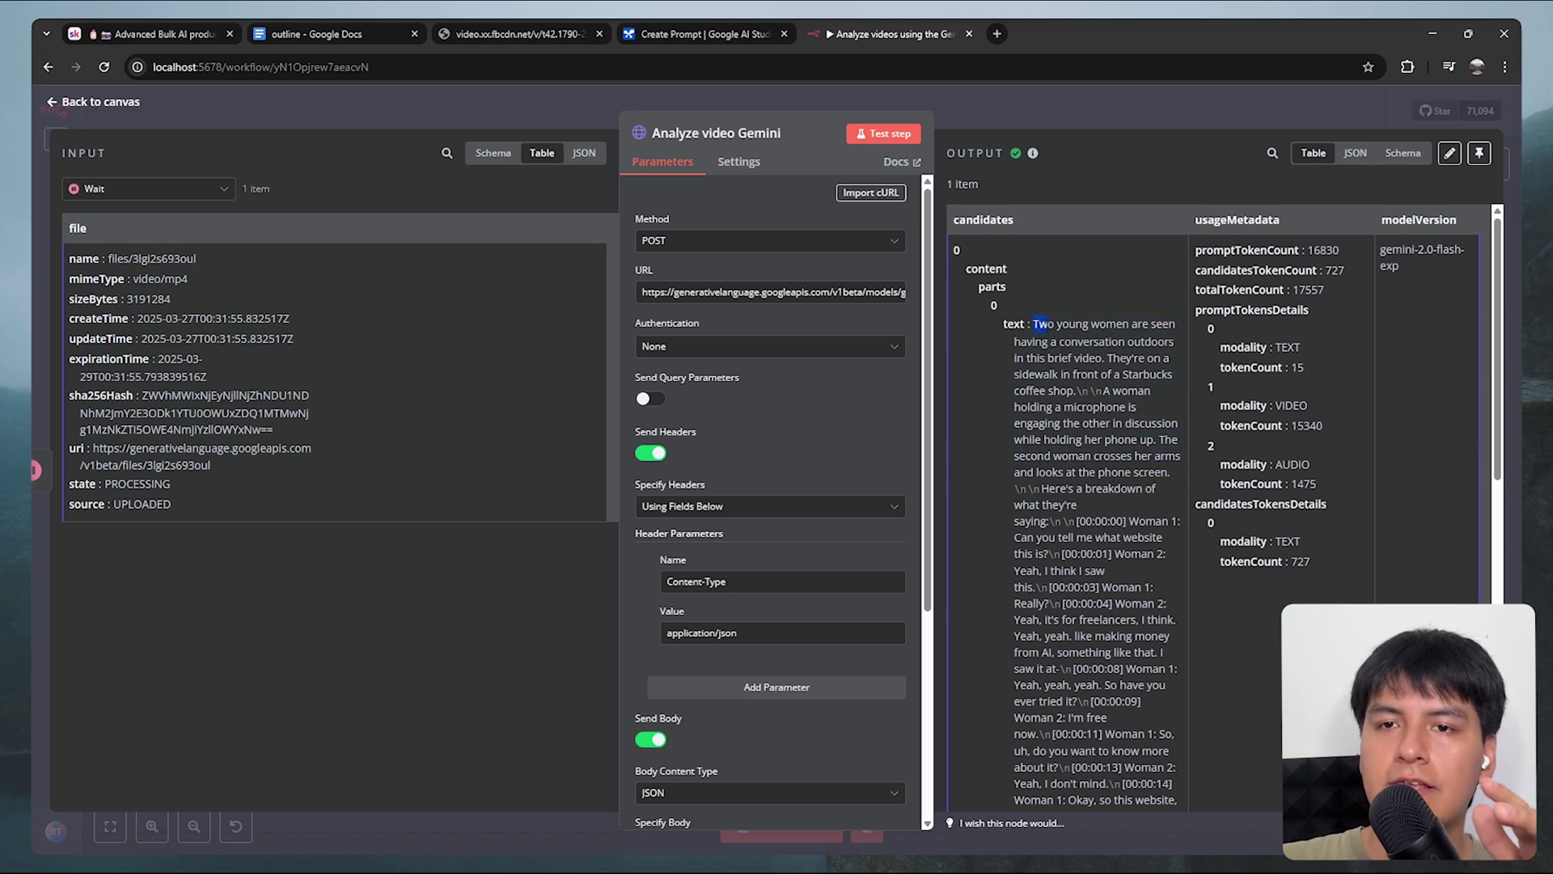
left_click_drag(1076, 325, 1113, 406)
left_click(1143, 408)
scroll(1112, 418, "down", 2)
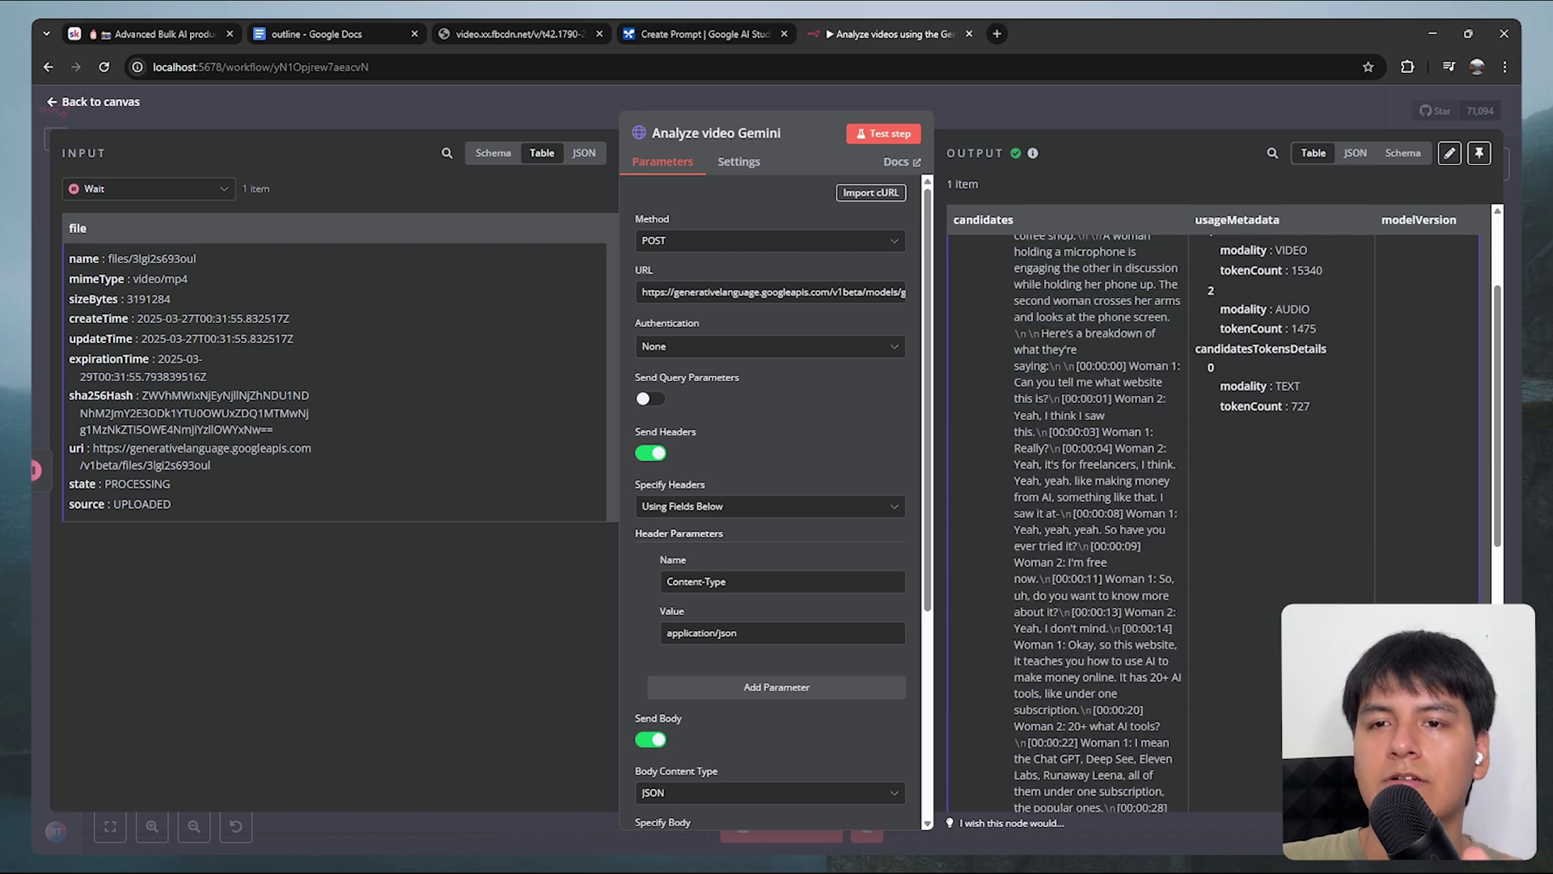
left_click_drag(1041, 333, 1097, 461)
scroll(1097, 461, "down", 2)
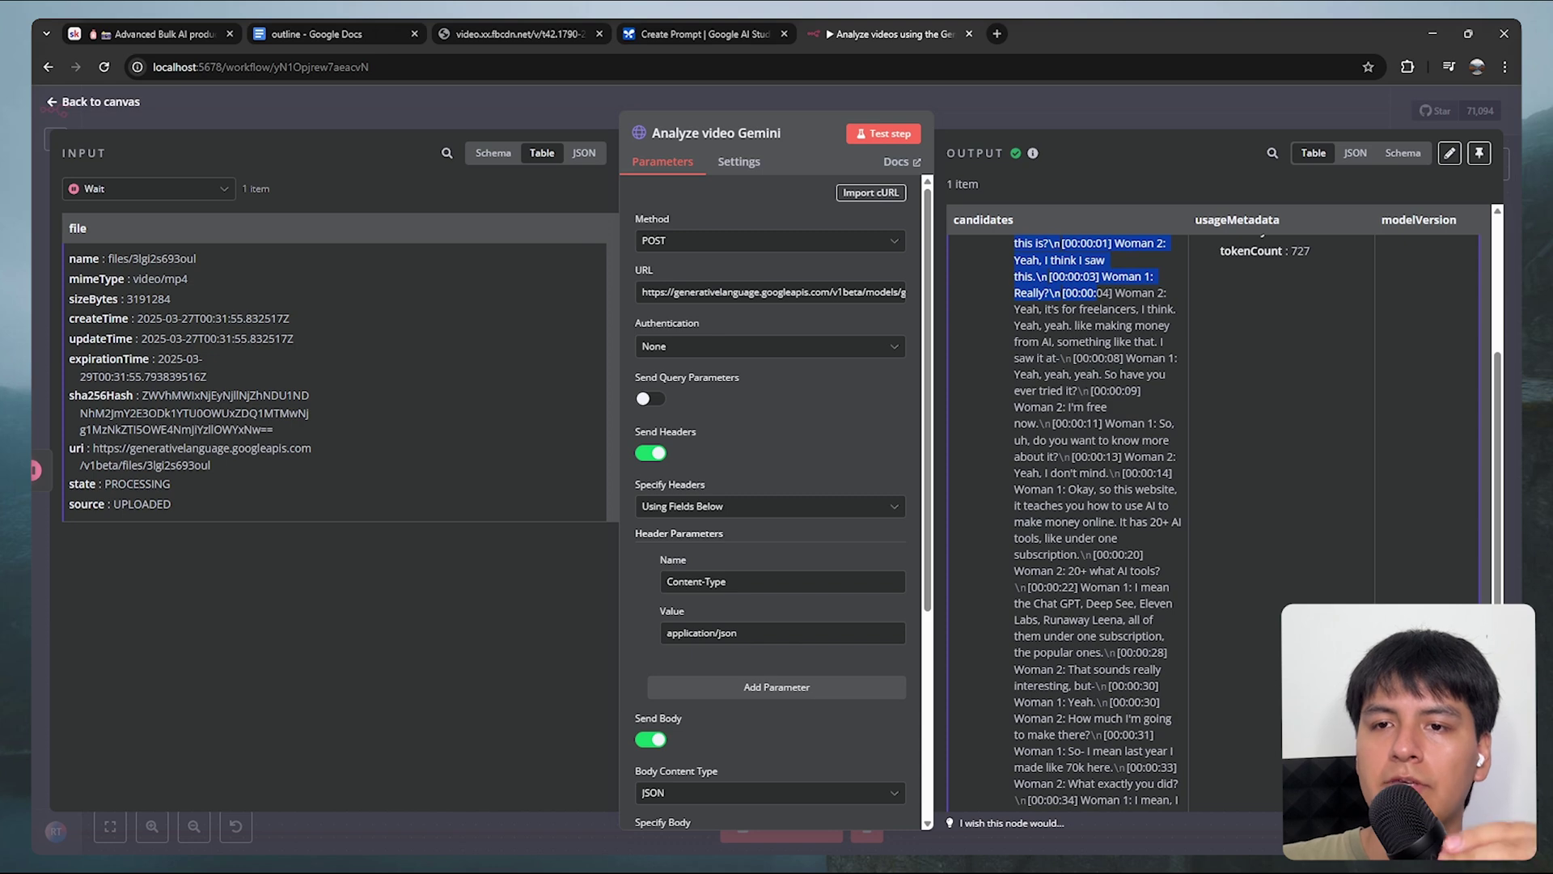
scroll(1094, 486, "down", 5)
left_click_drag(1051, 777, 998, 369)
scroll(995, 473, "up", 5)
scroll(1021, 474, "up", 5)
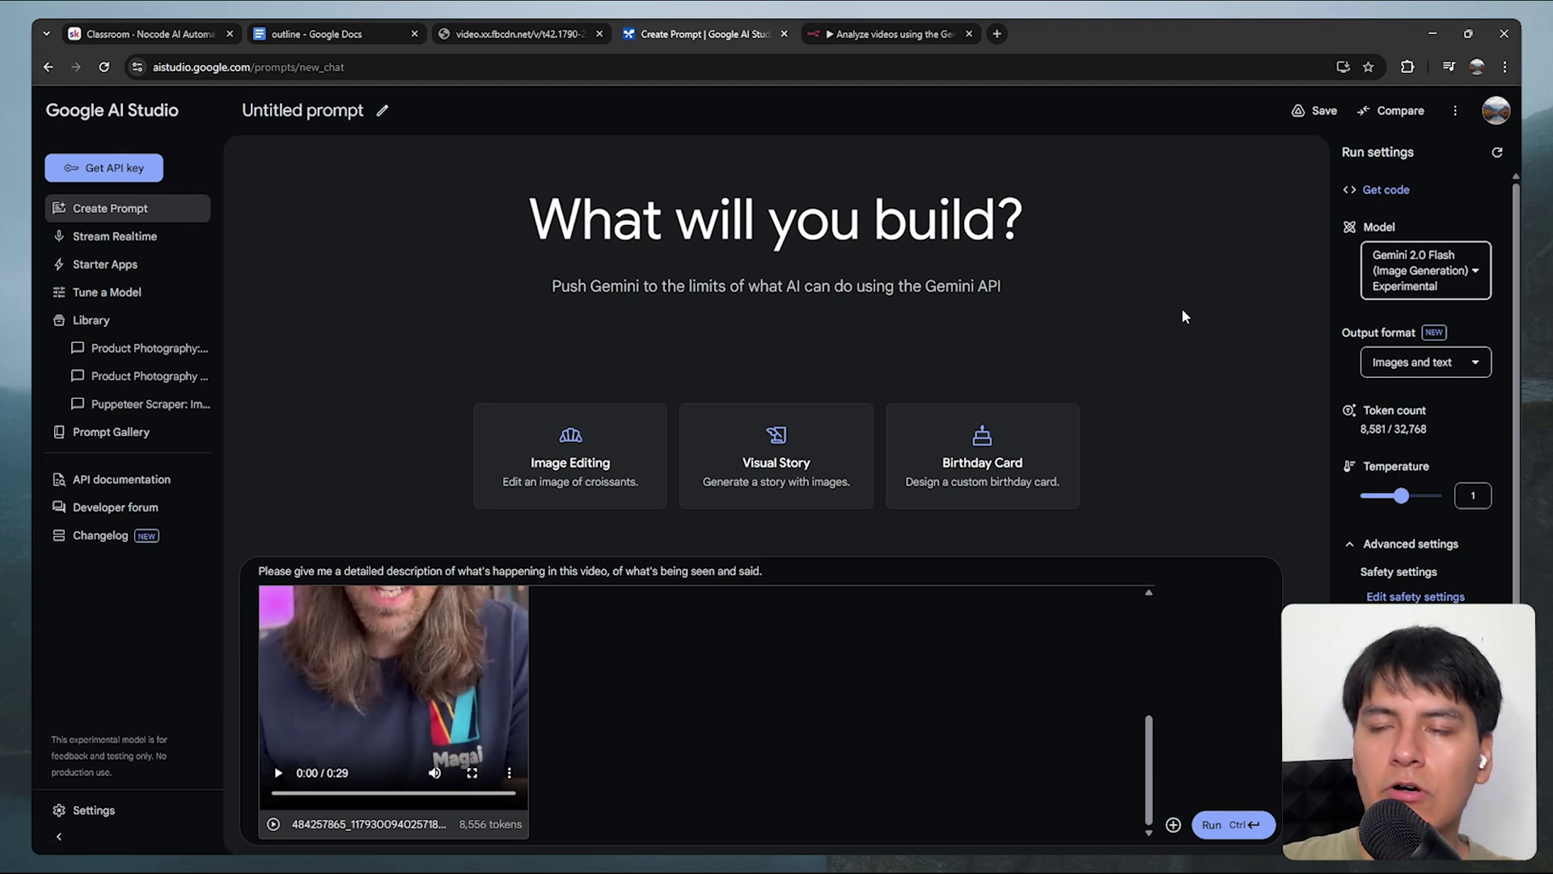
In Google AI Studio, preview the attached video and run the prompt asking for a detailed description of what is seen and said
mouse_move(1407, 270)
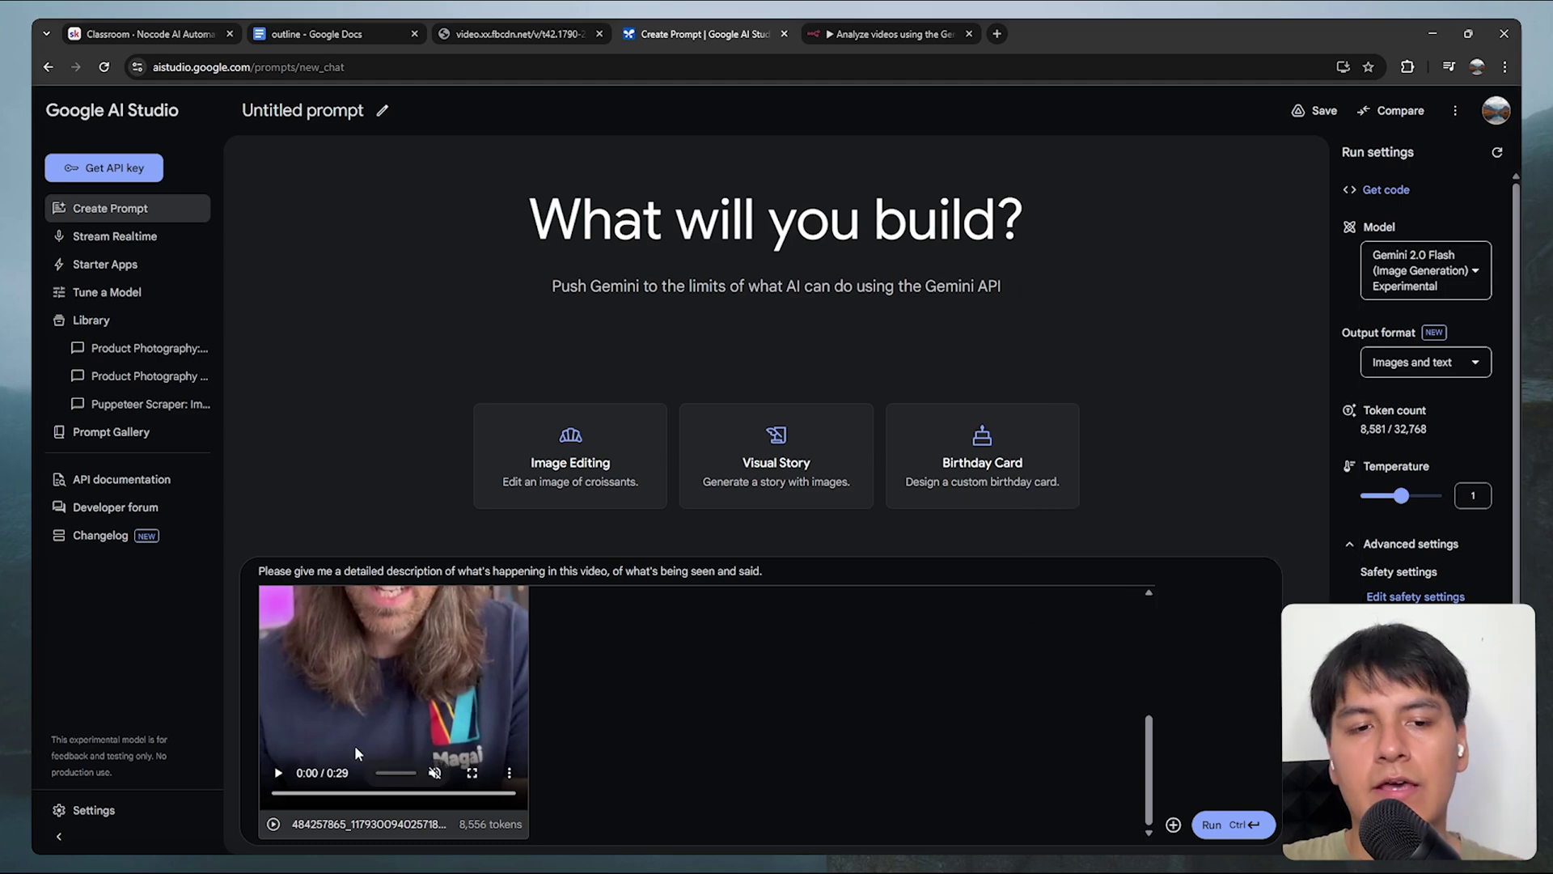
left_click(279, 772)
scroll(569, 711, "up", 1)
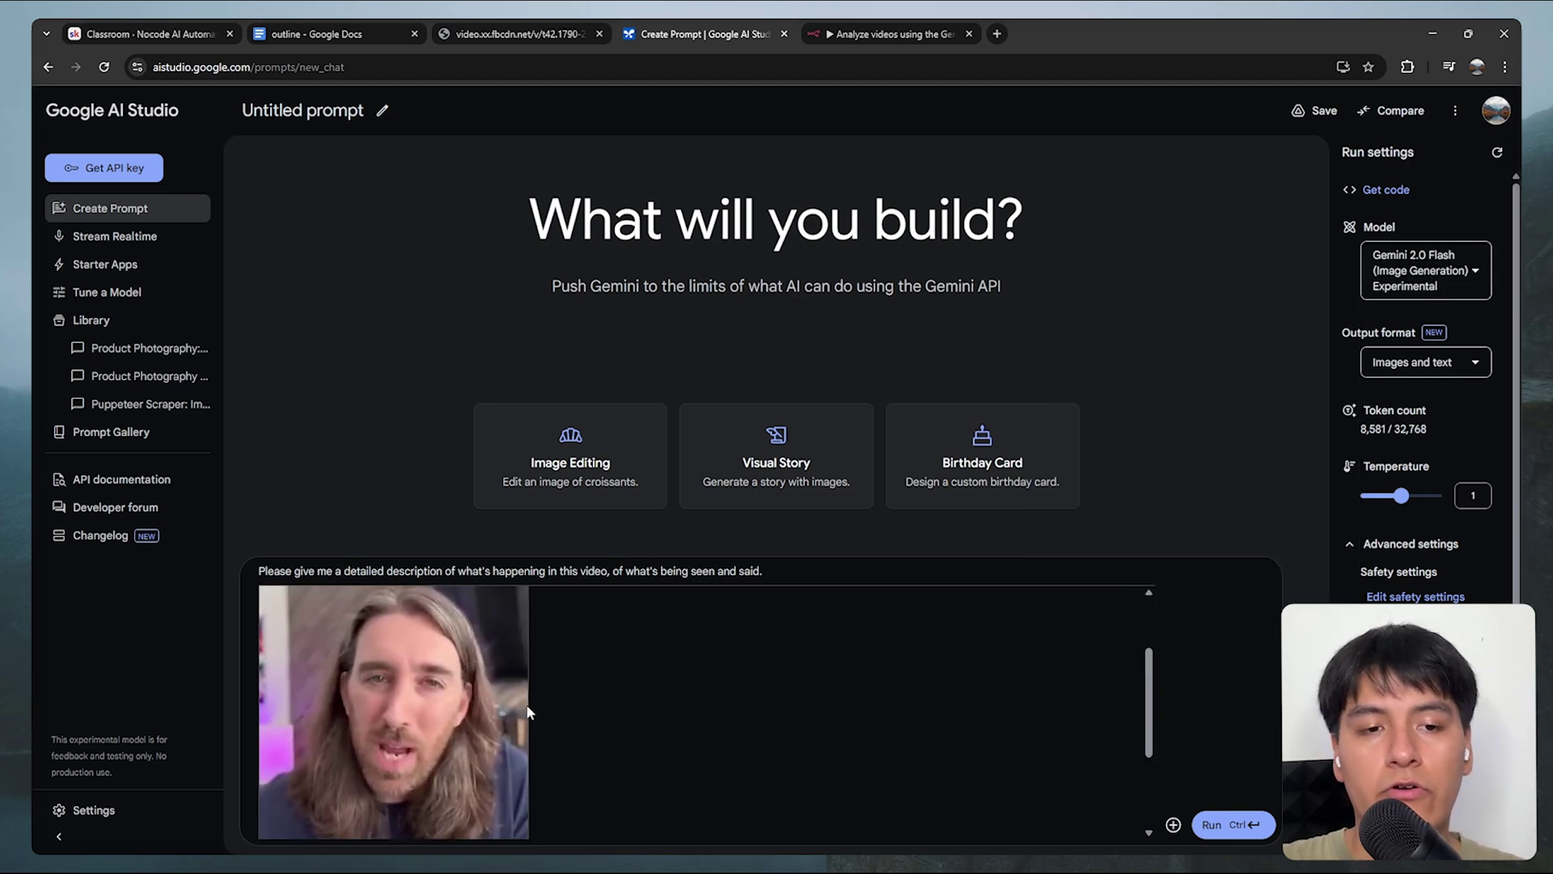
scroll(375, 712, "up", 1)
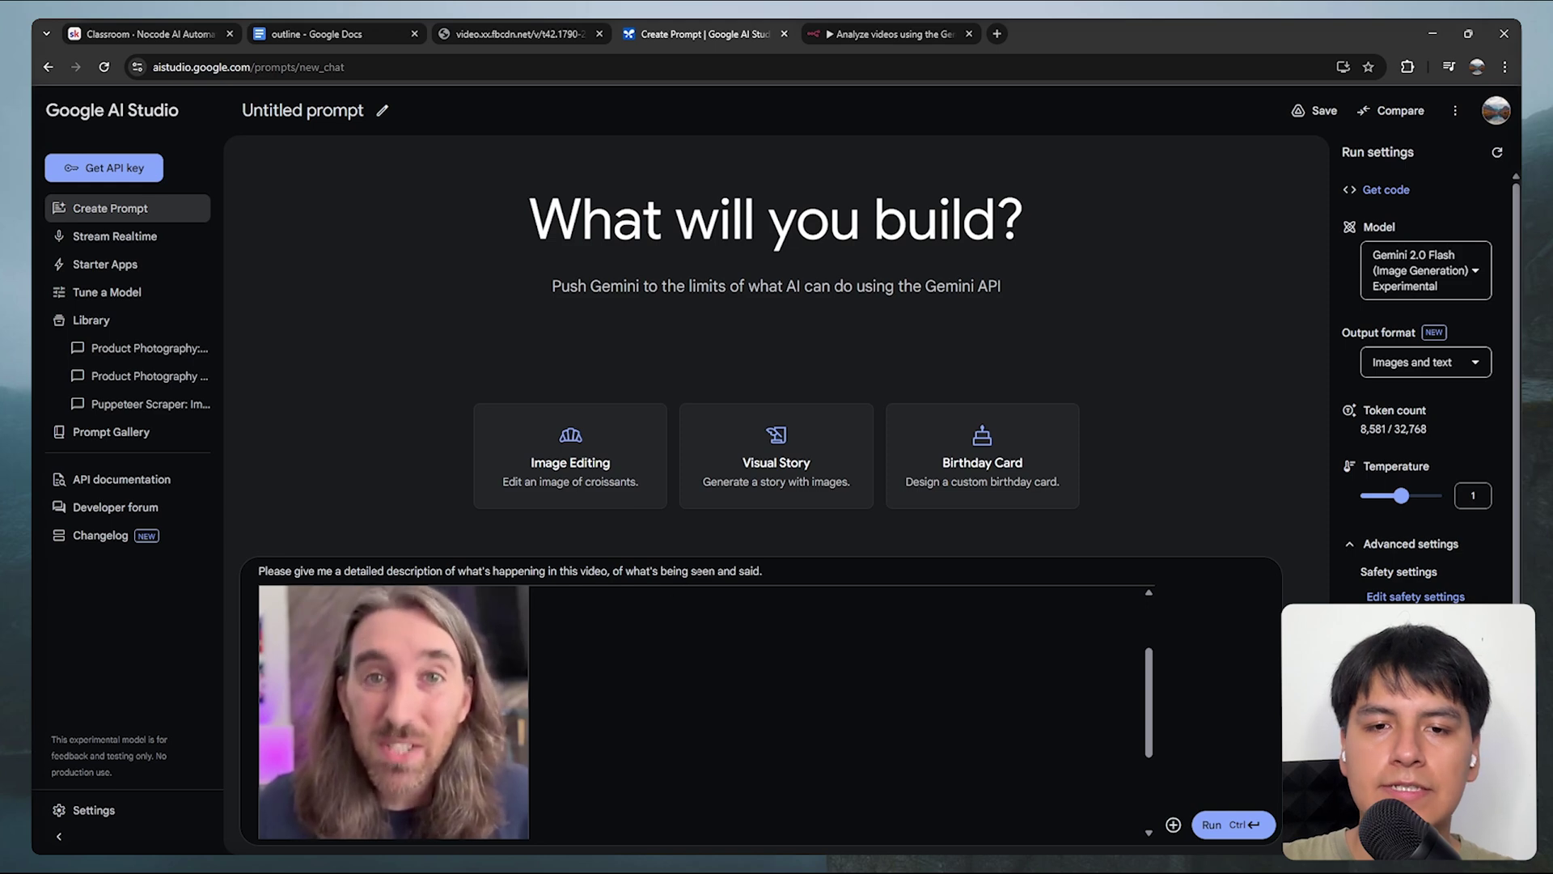
scroll(1084, 758, "up", 2)
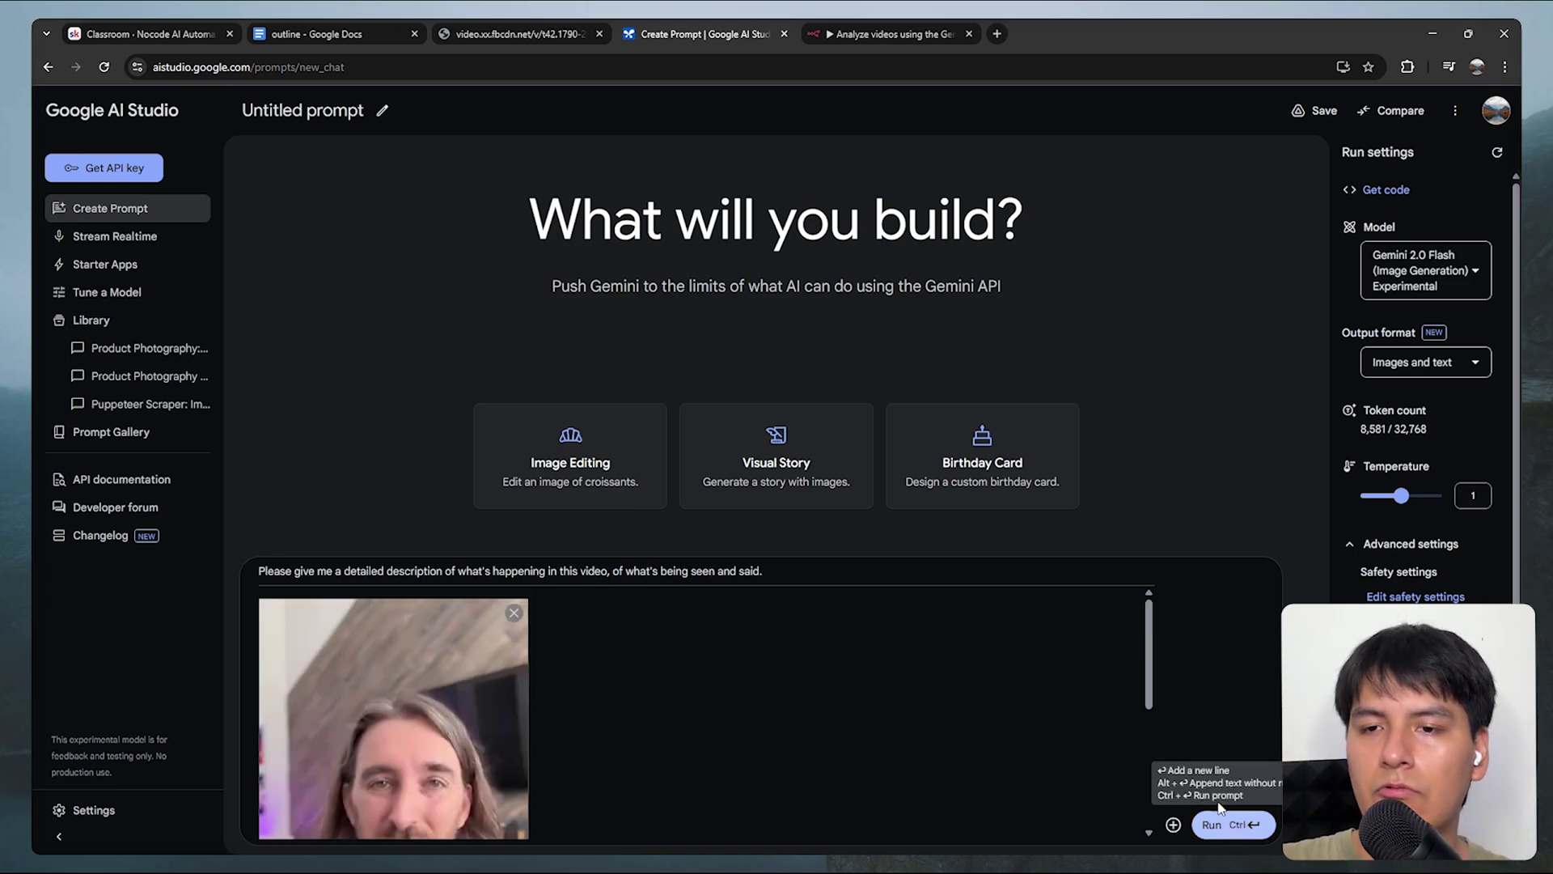
left_click(1230, 824)
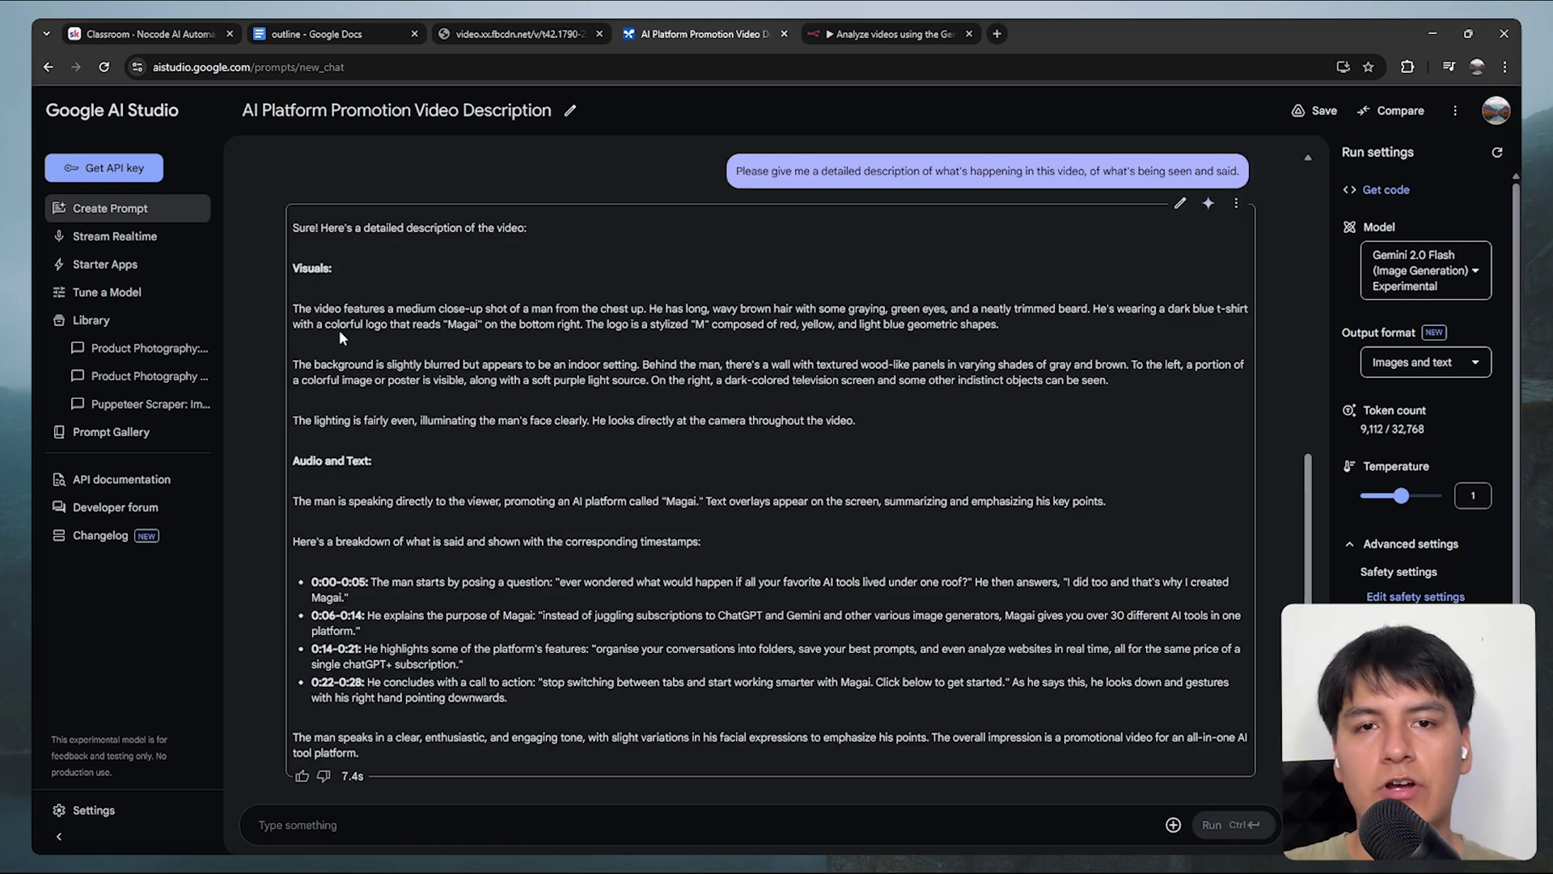
Examine the generated Visuals description and compare its details with the attached video
left_click_drag(314, 308, 630, 309)
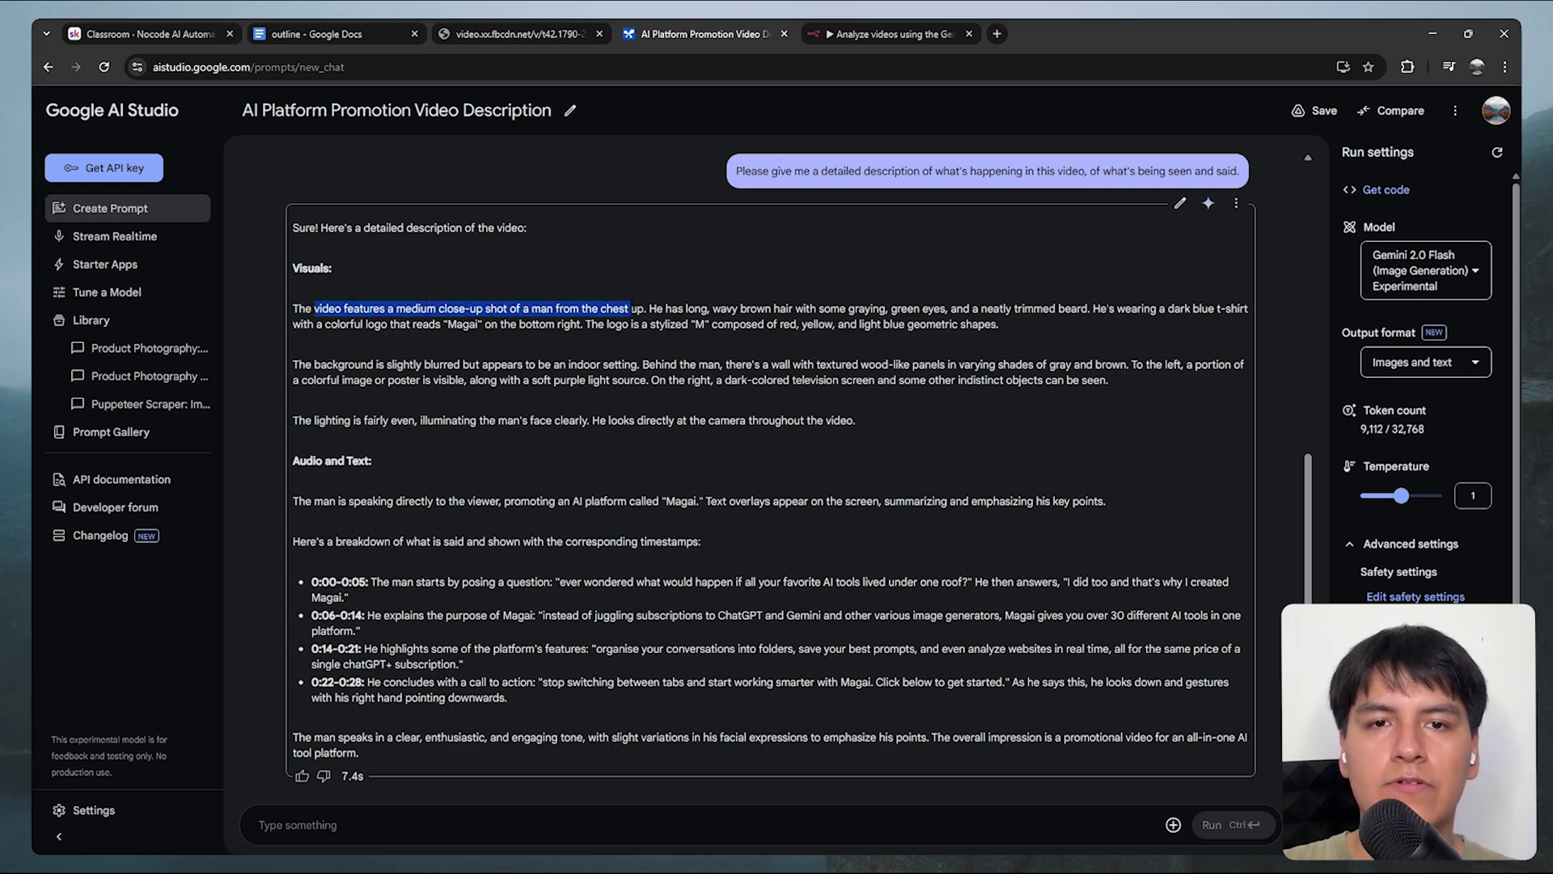
left_click(639, 309)
scroll(638, 309, "up", 1)
left_click_drag(442, 402, 478, 402)
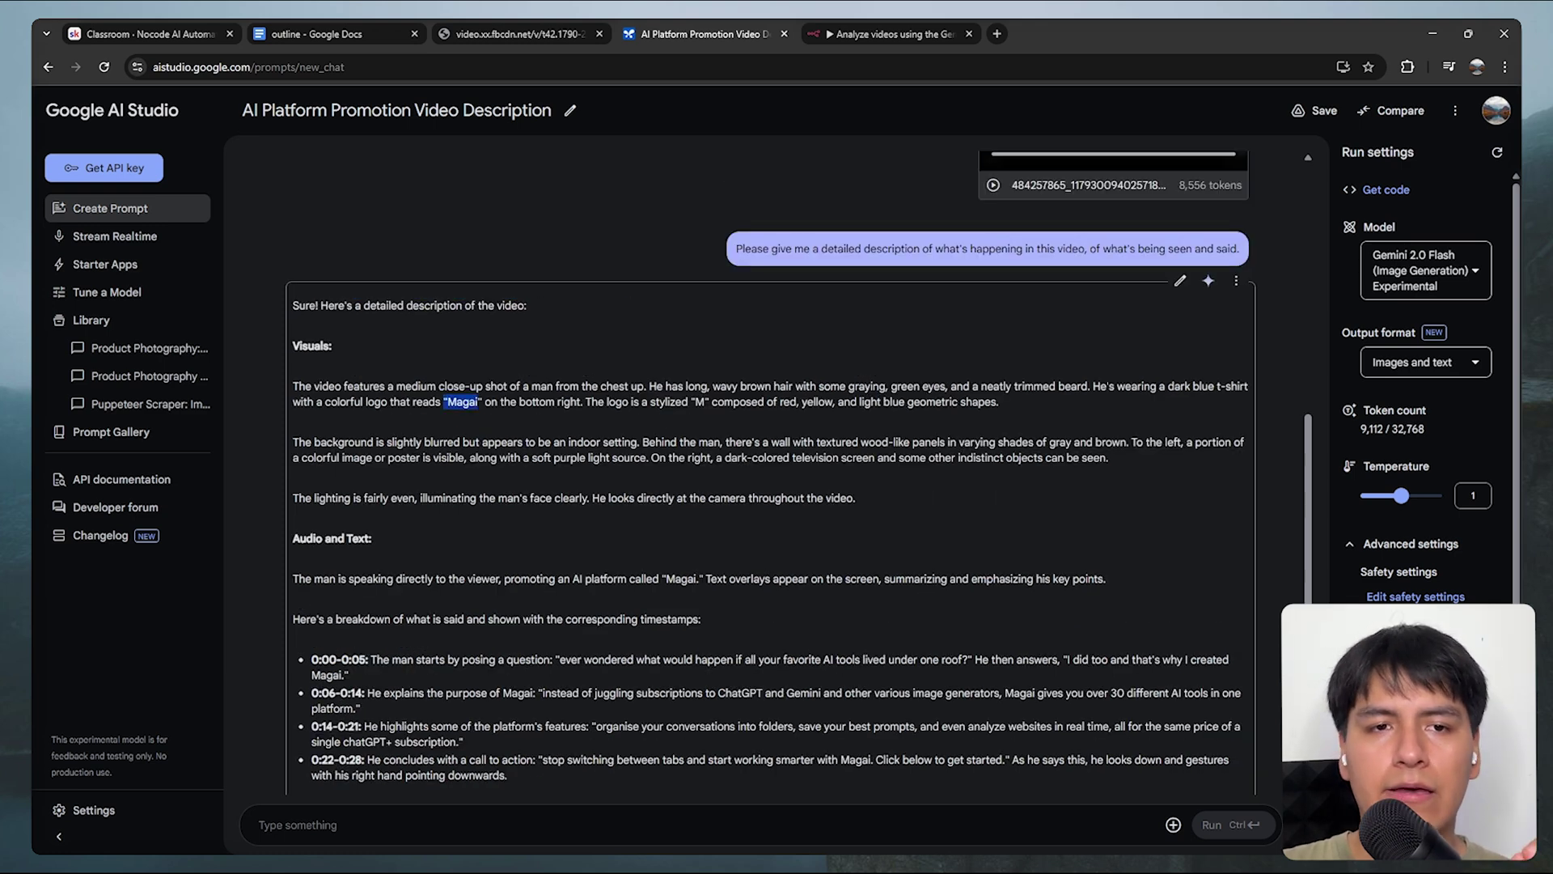
scroll(515, 427, "up", 4)
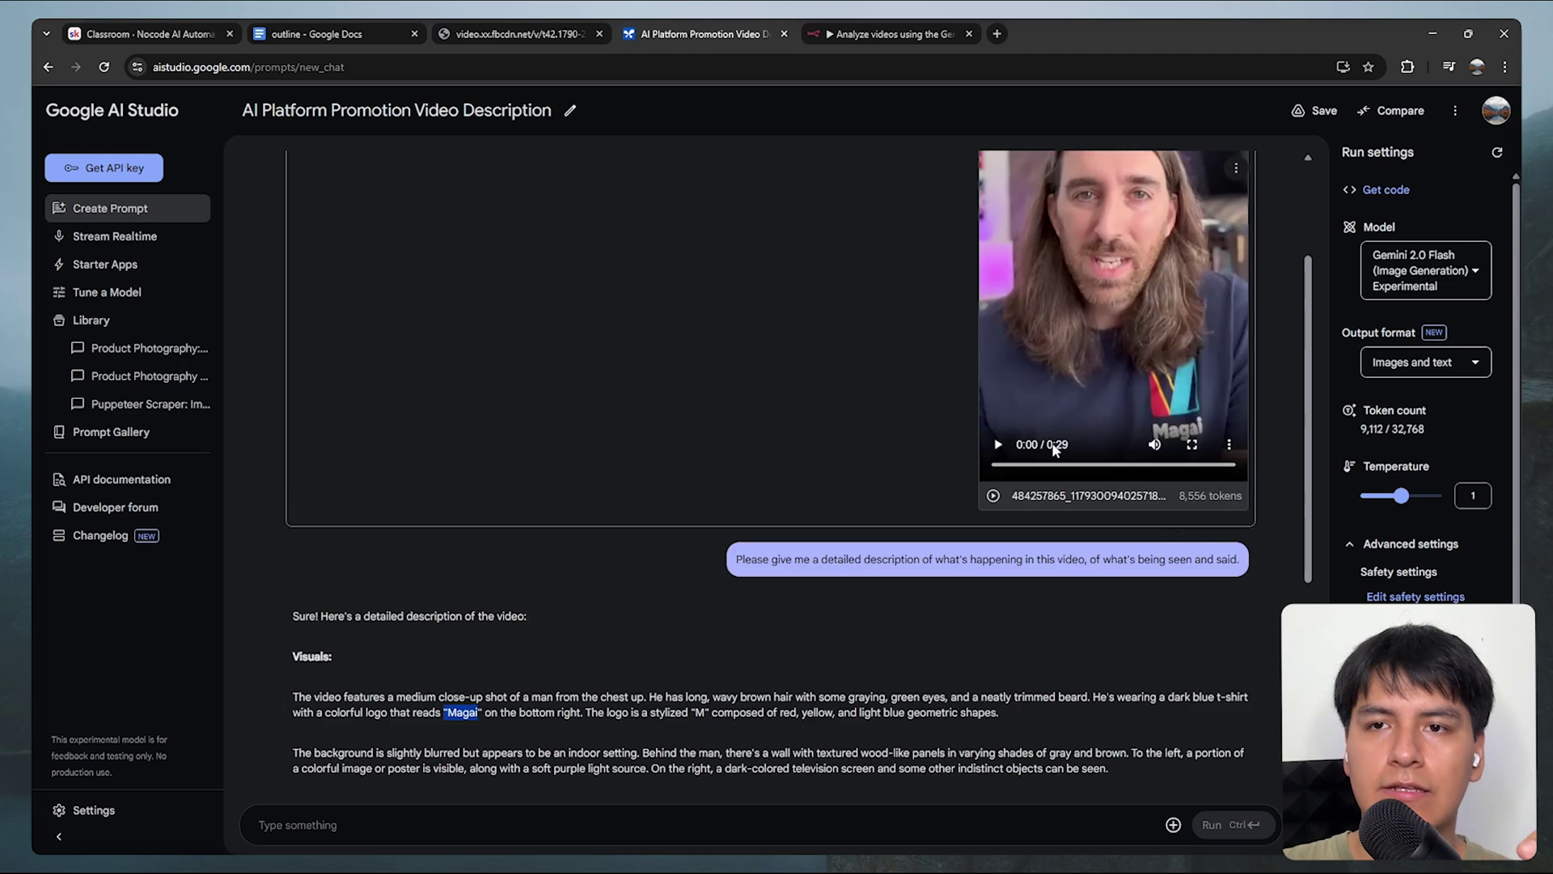
scroll(1149, 457, "down", 3)
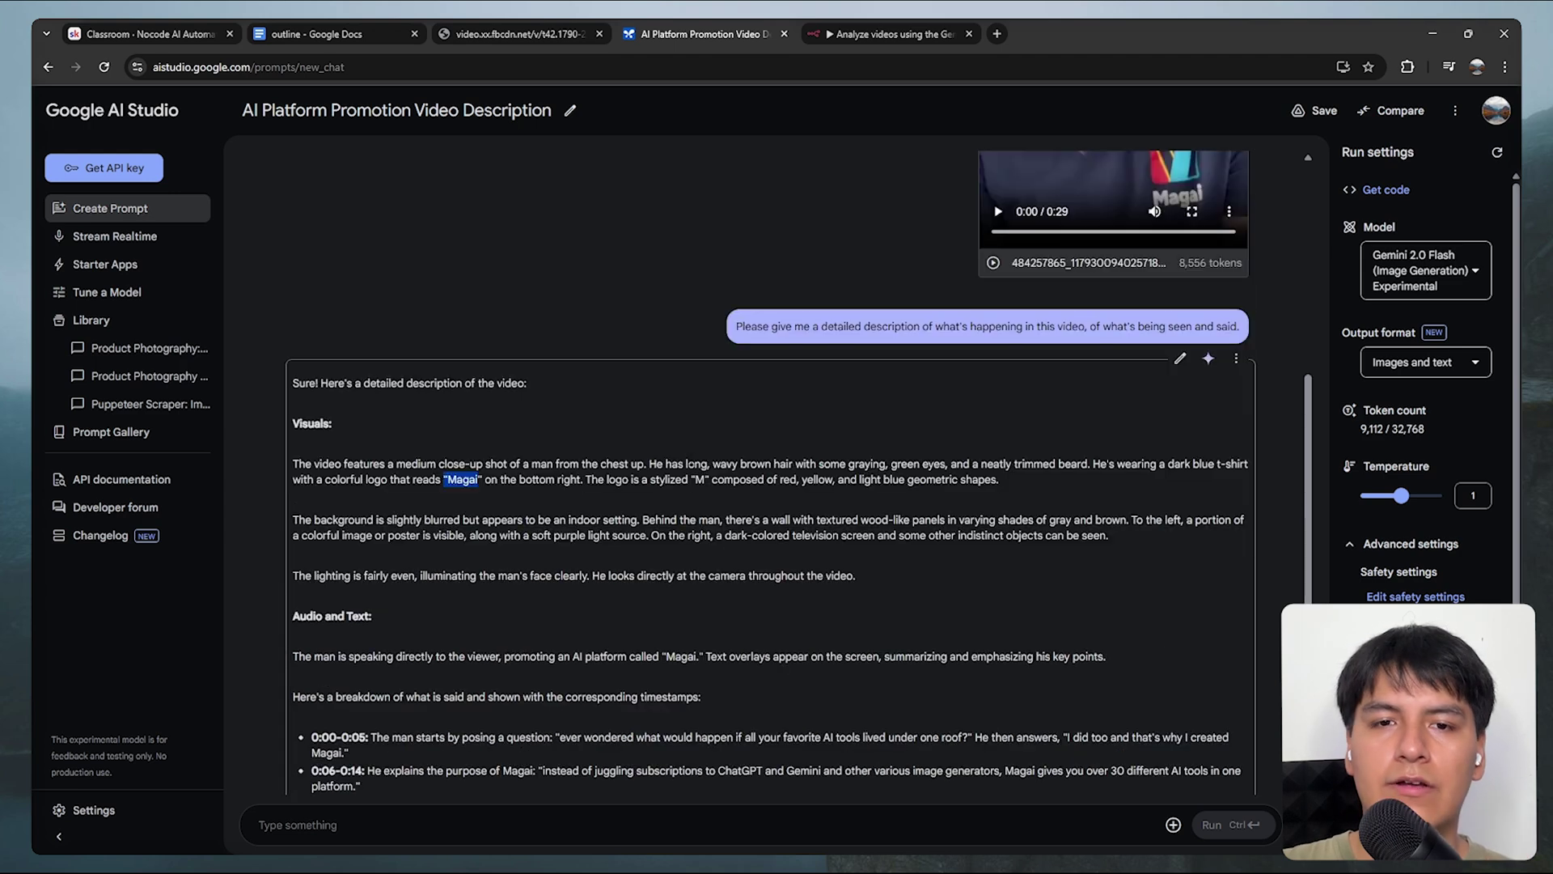
left_click_drag(687, 464, 771, 464)
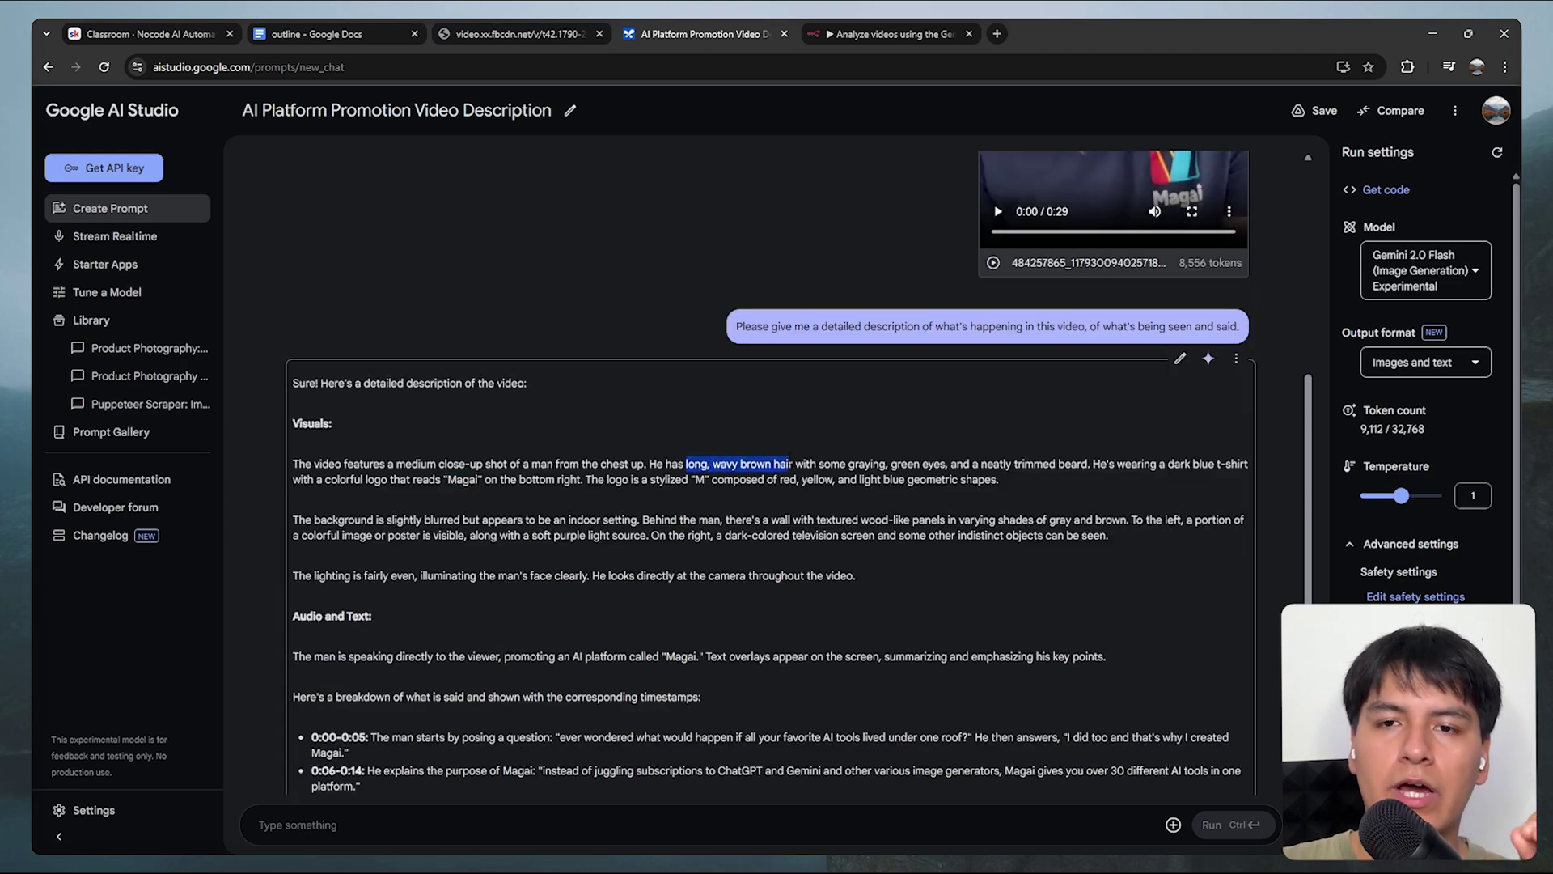
left_click_drag(985, 464, 1075, 463)
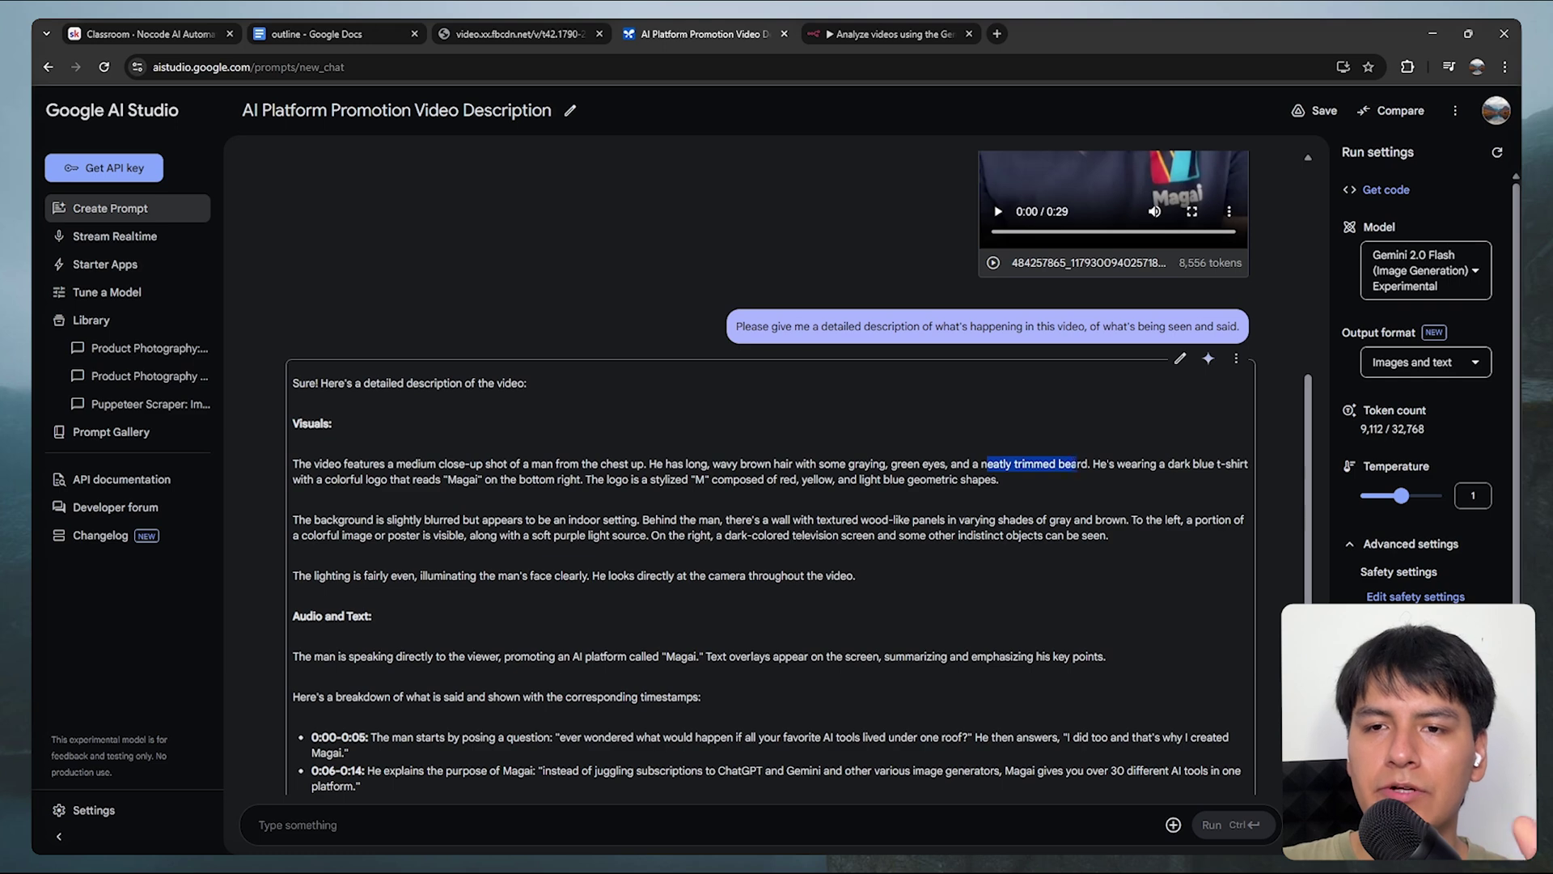
scroll(1096, 385, "up", 5)
scroll(1077, 414, "down", 7)
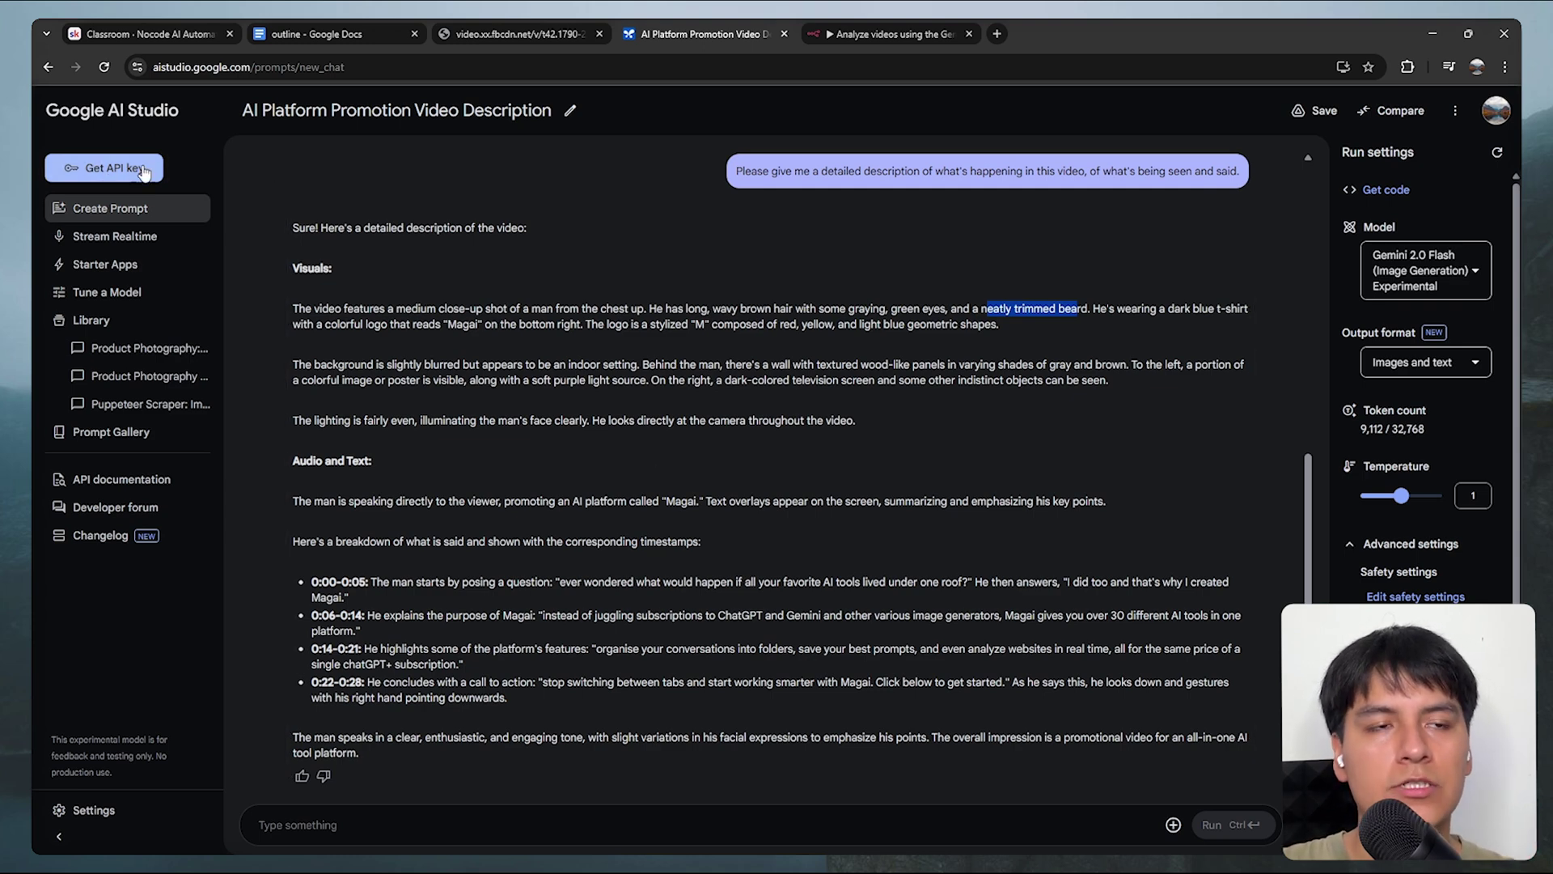
Start creating a Gemini API key and browse the available Google Cloud projects, checking the project selector in the Google Cloud console as well
left_click(101, 170)
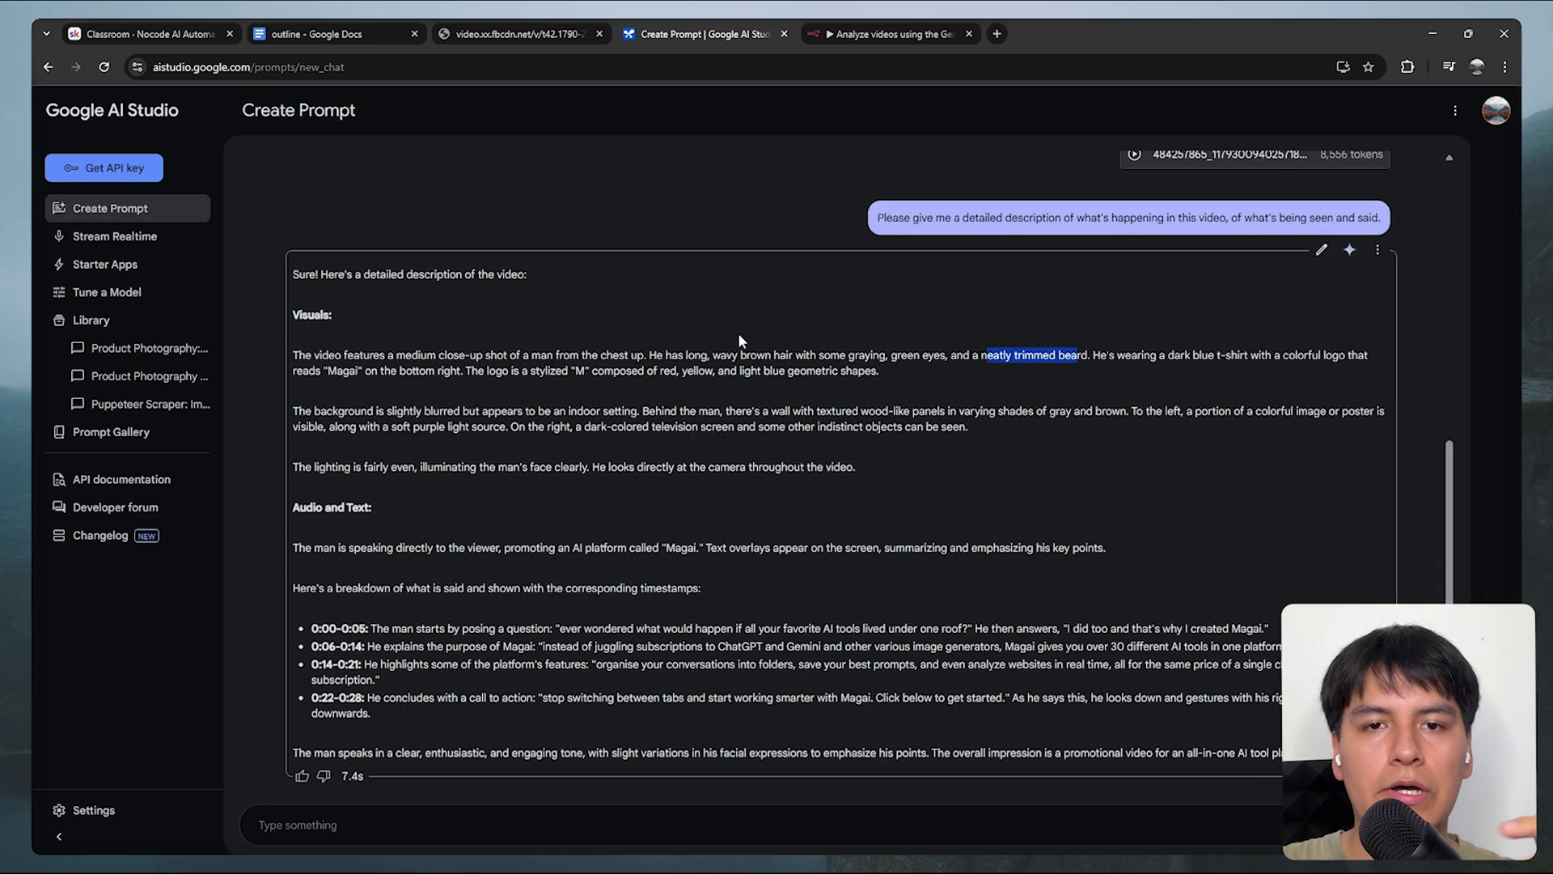
left_click(575, 504)
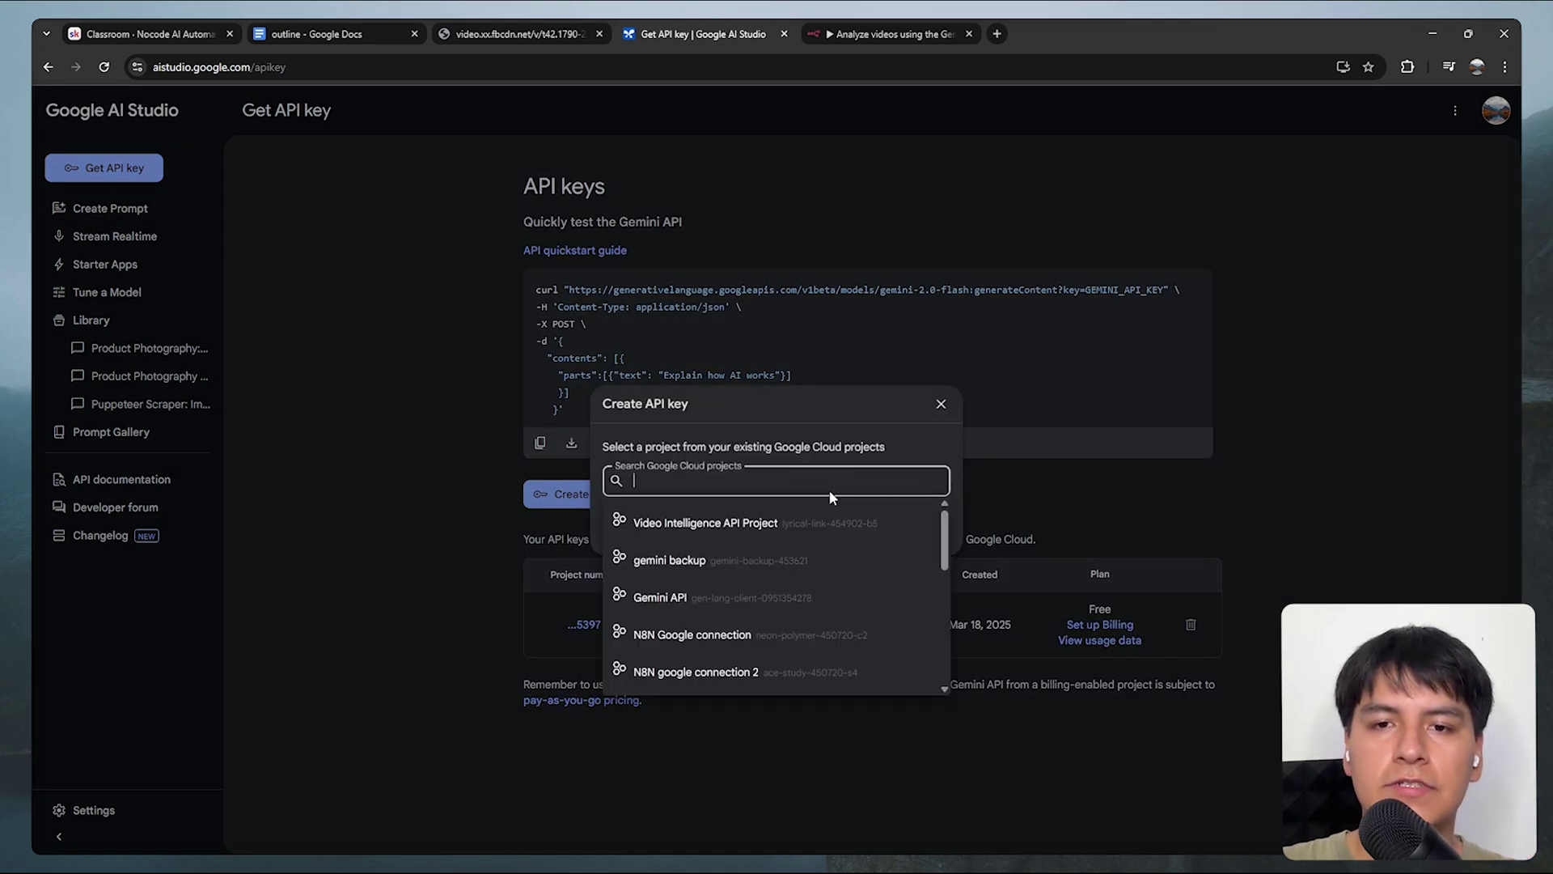
left_click_drag(945, 530, 953, 585)
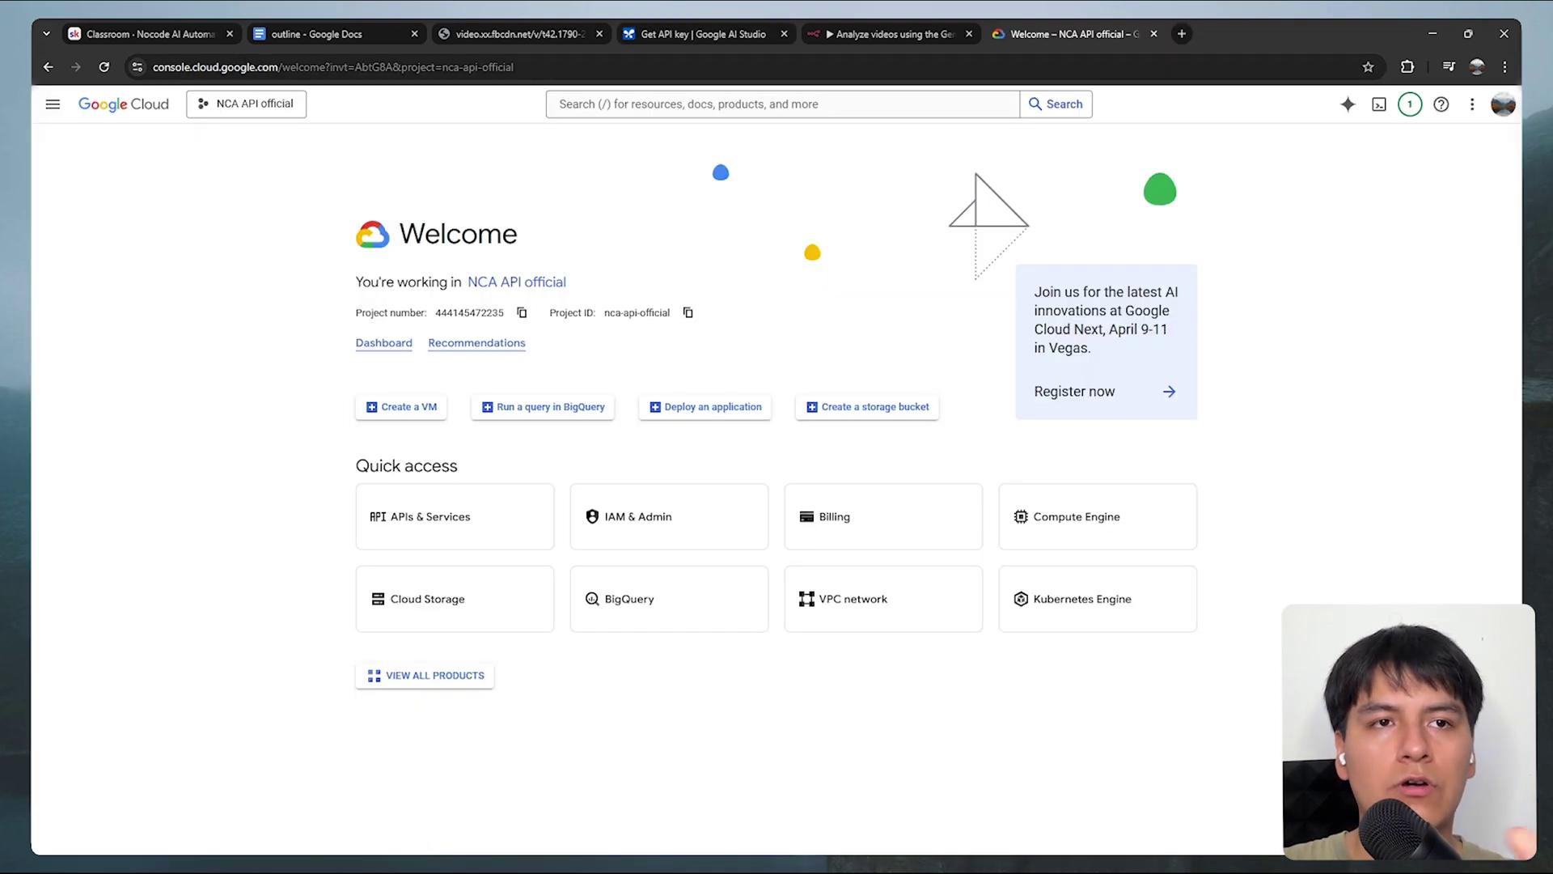
left_click(254, 115)
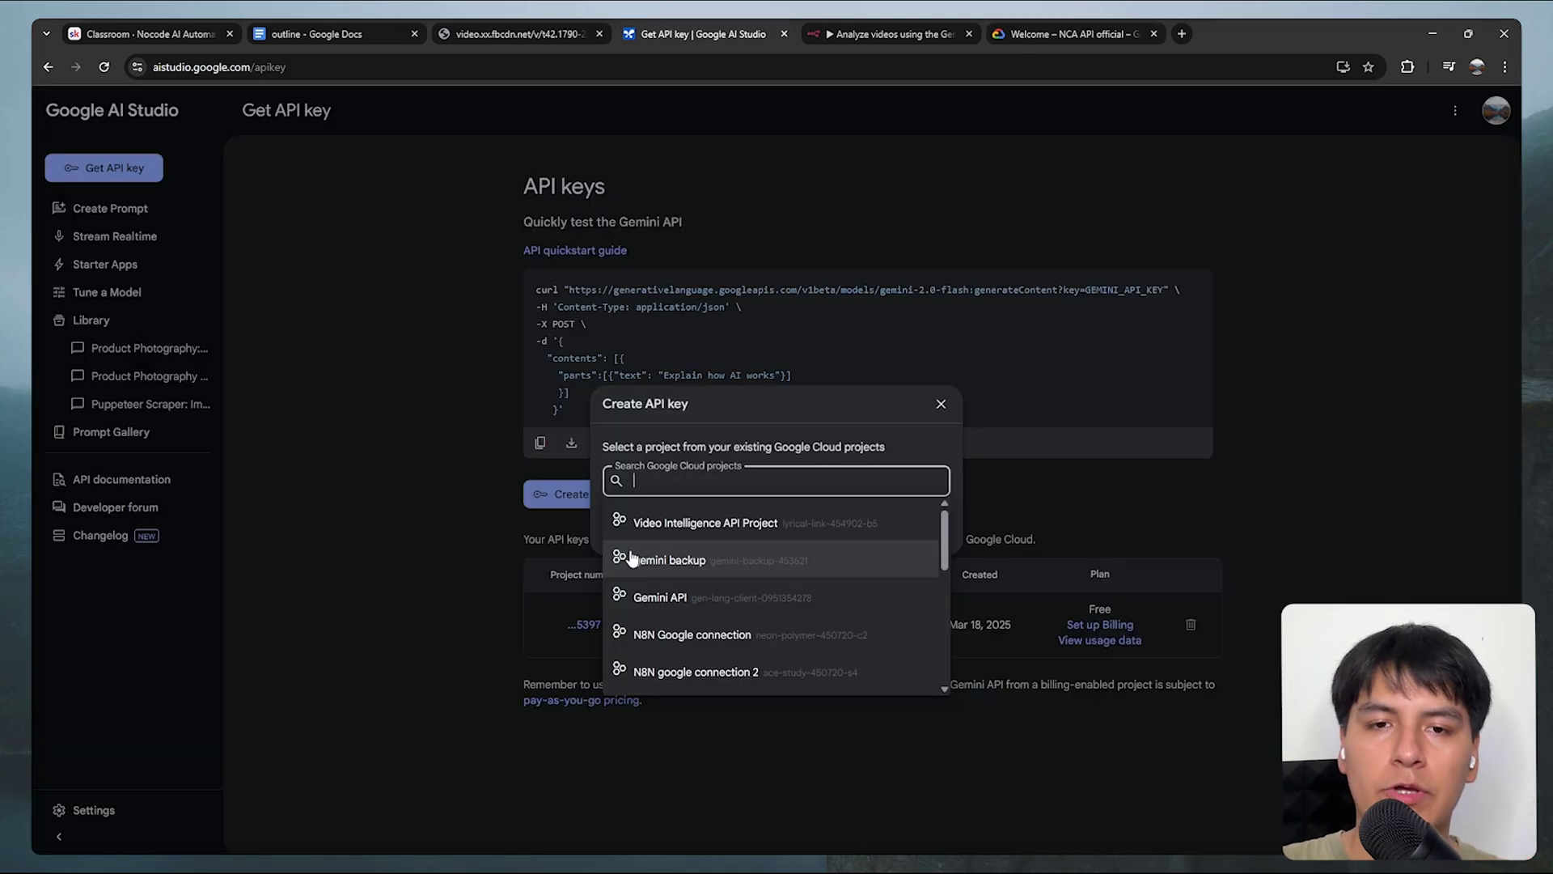
left_click_drag(948, 525, 948, 549)
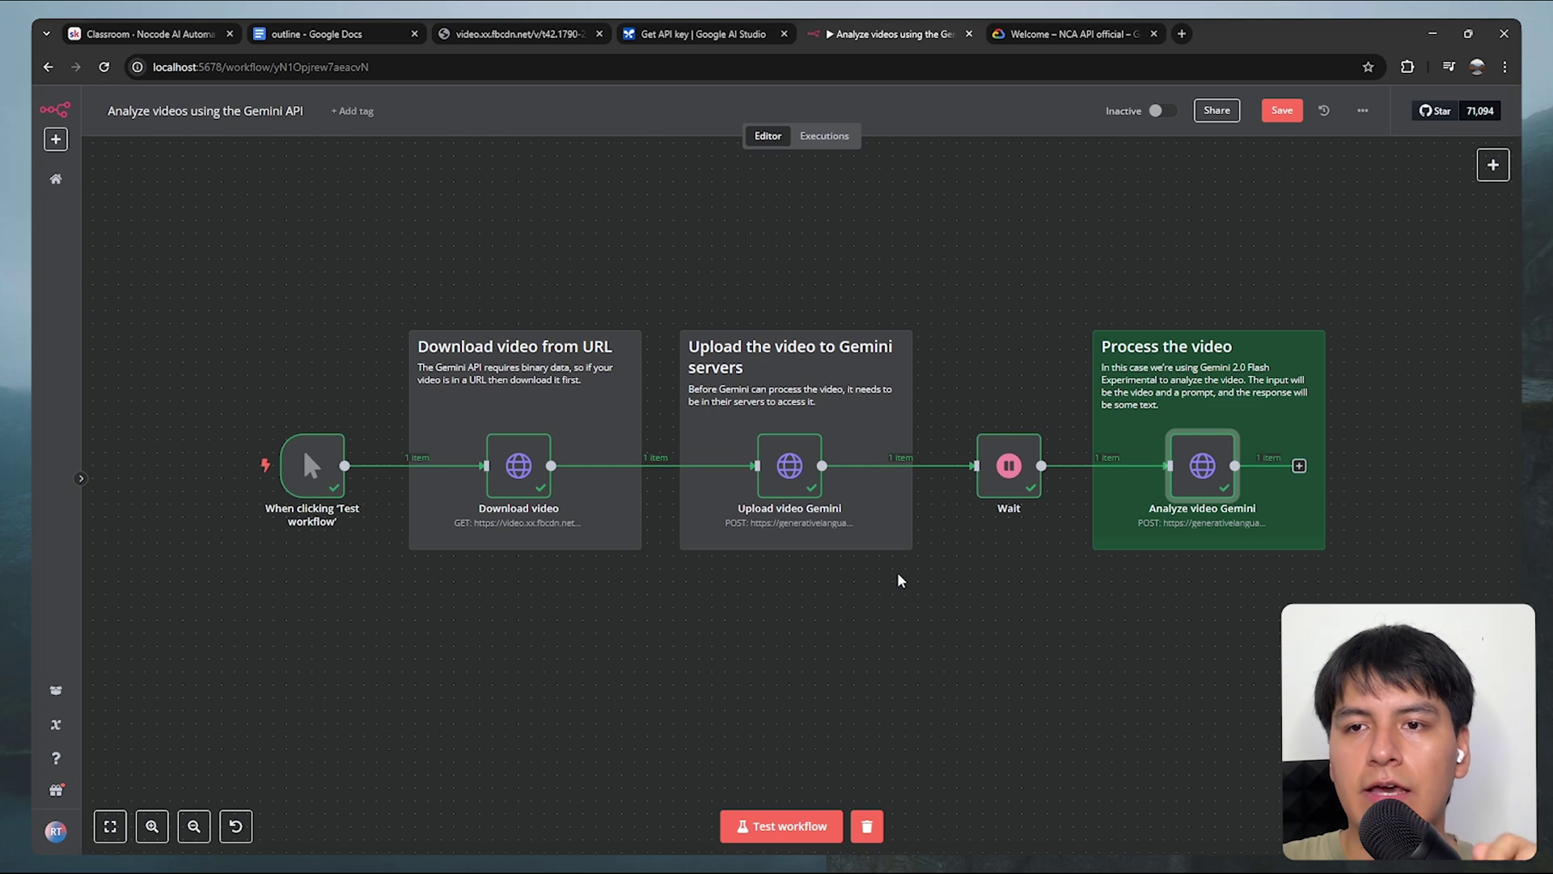
scroll(1011, 582, "right", 3)
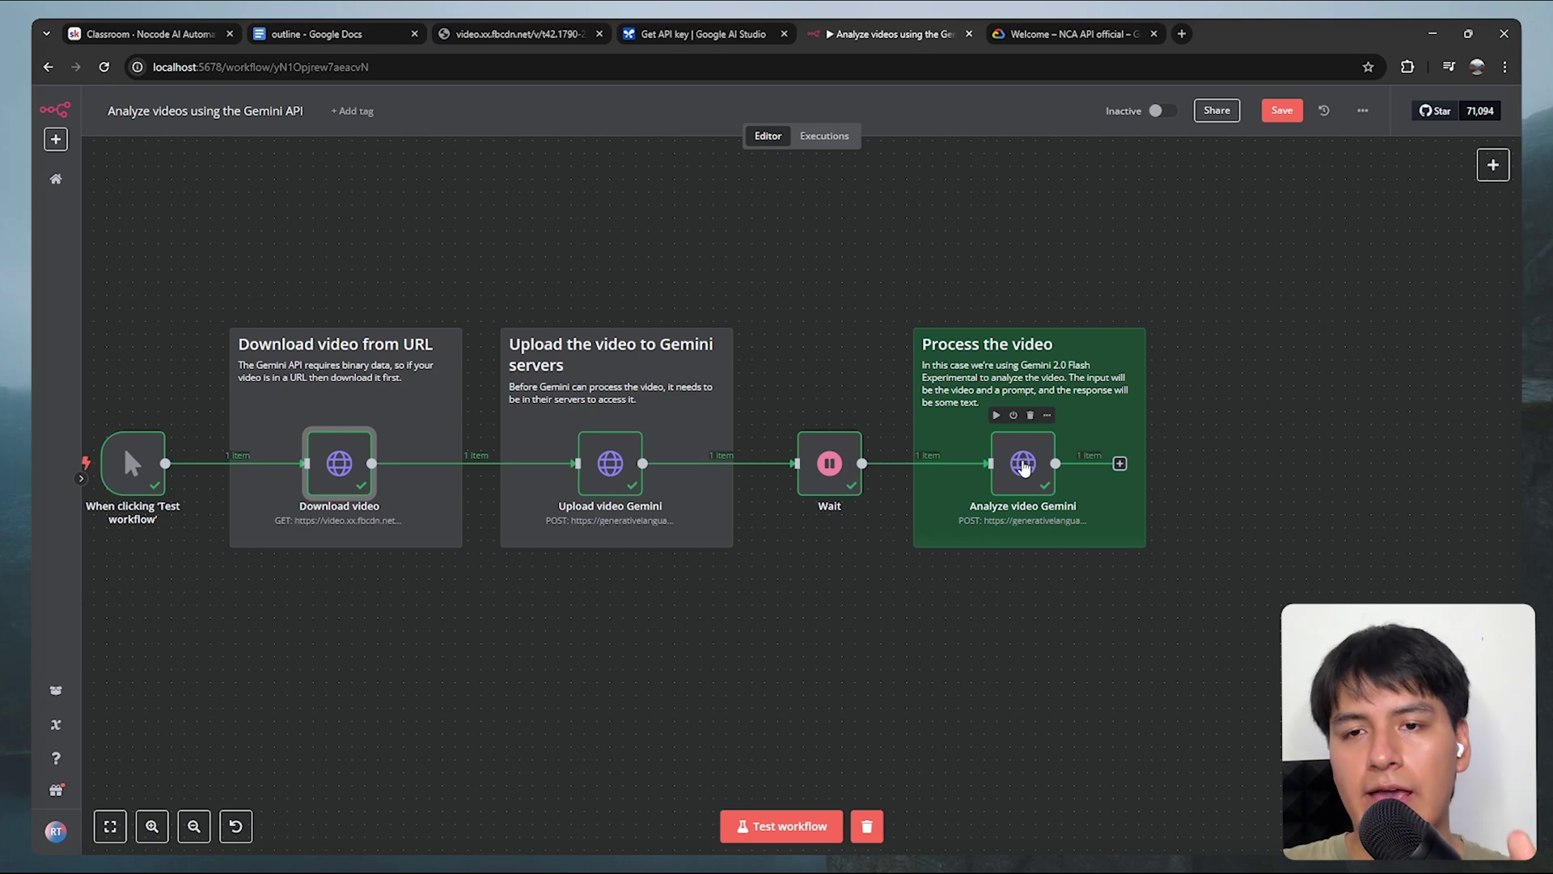
scroll(1024, 468, "right", 1)
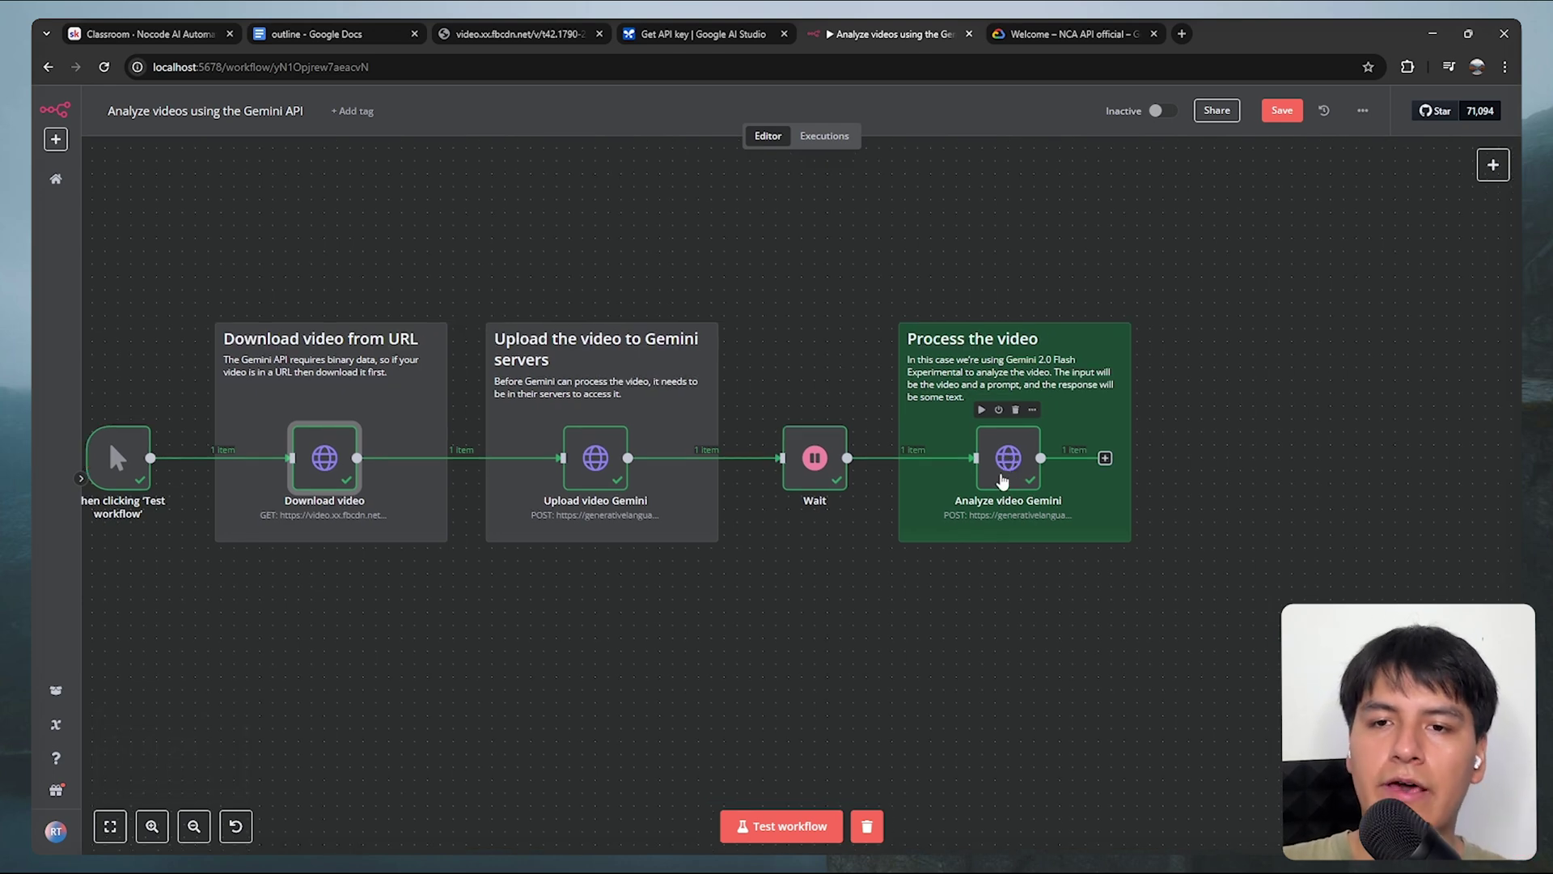
scroll(842, 572, "left", 5)
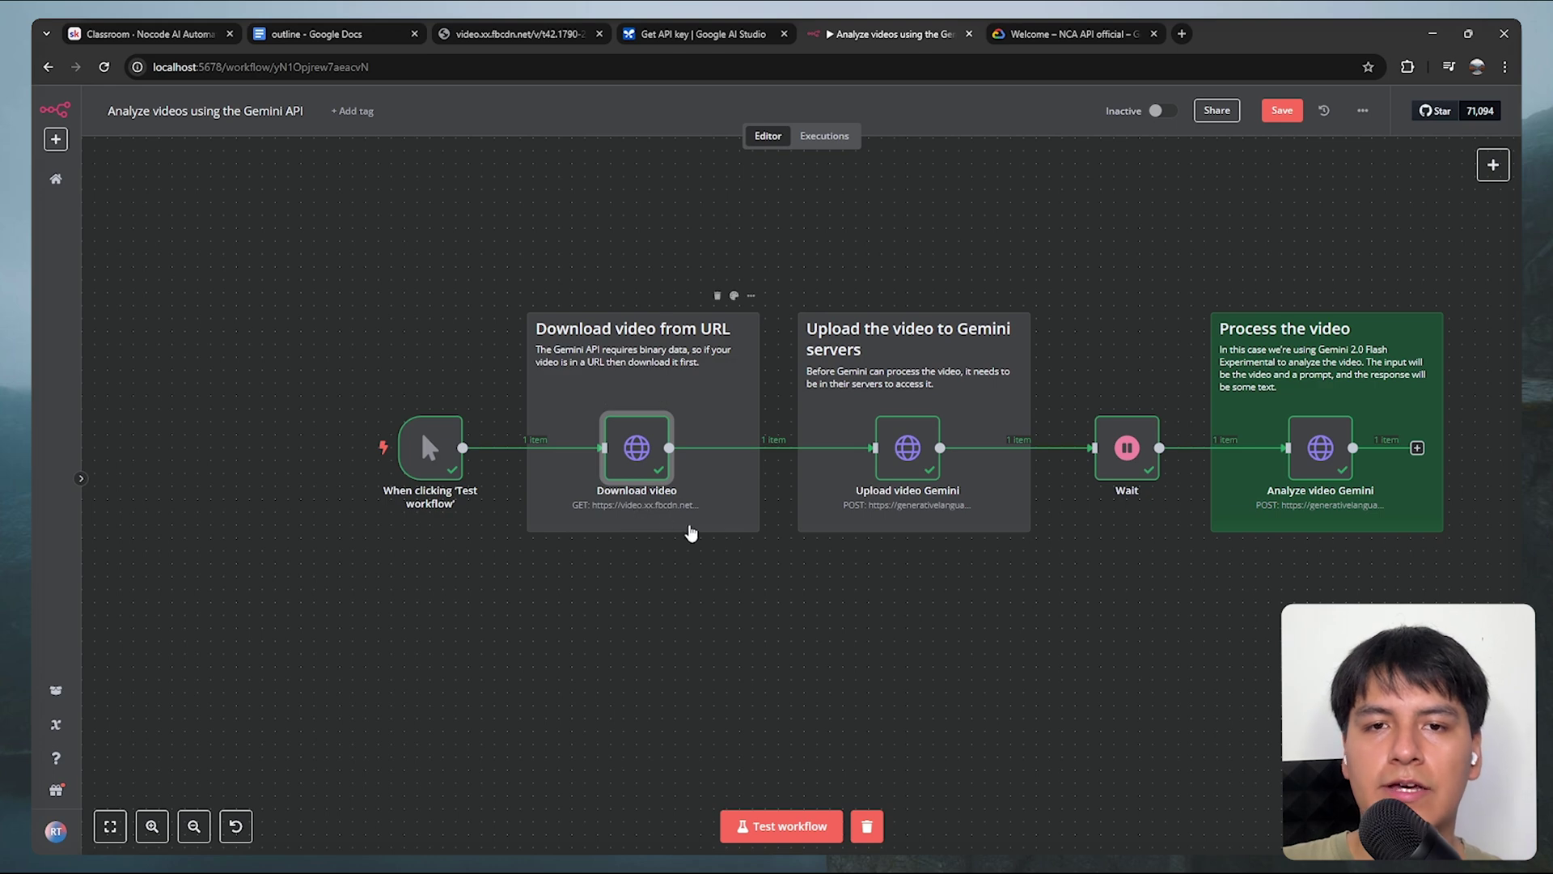
Inspect the Download video node's request URL and preview the downloaded video from its binary output
scroll(936, 560, "left", 1)
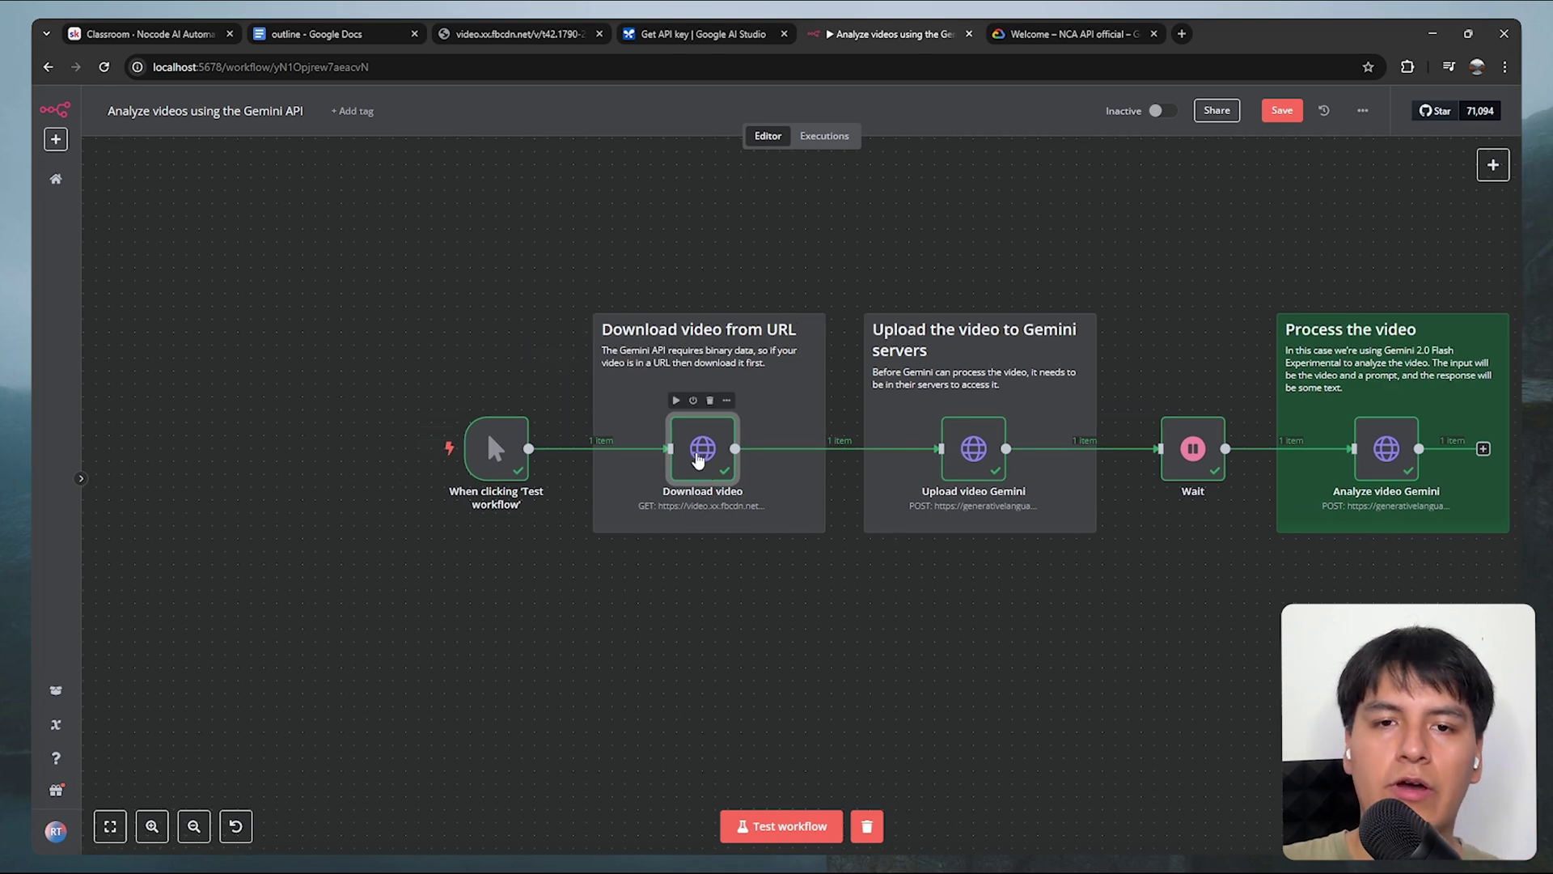
scroll(758, 463, "right", 4)
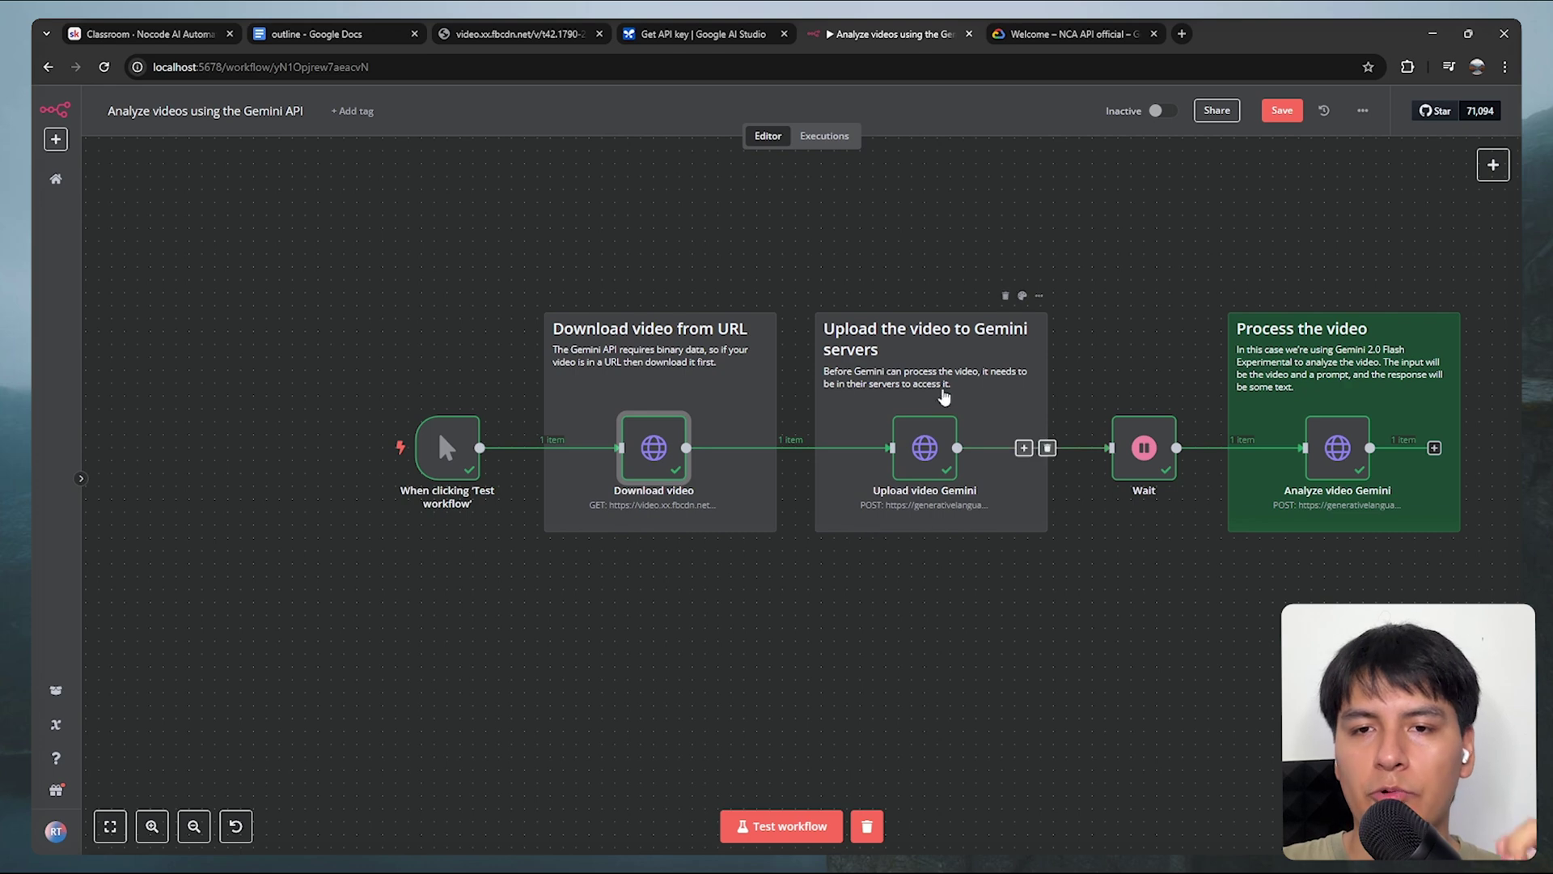
double_click(654, 447)
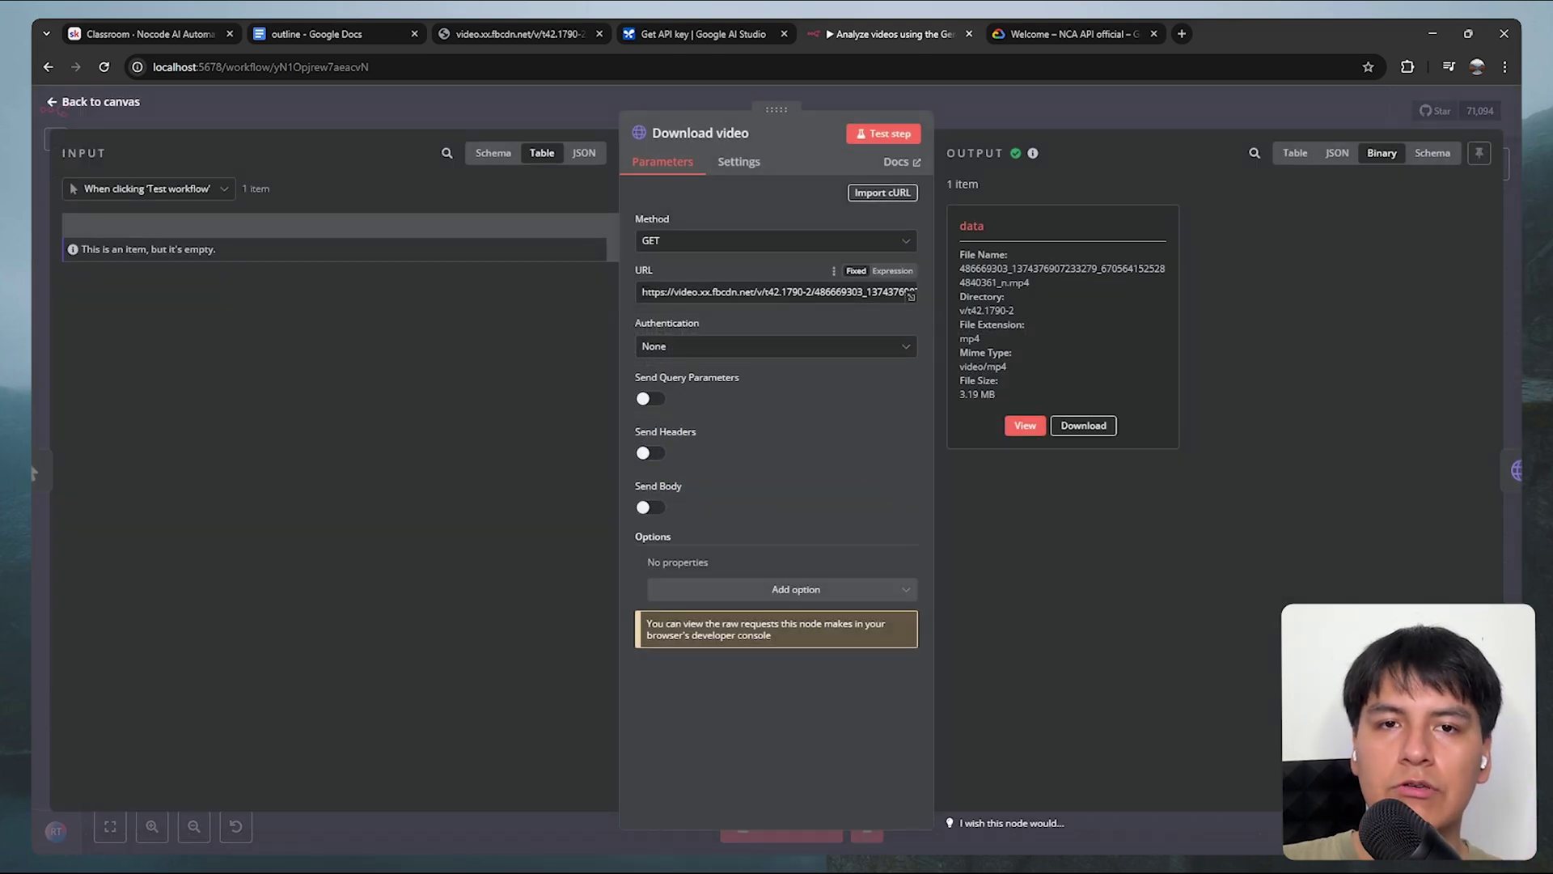
left_click_drag(643, 292, 957, 290)
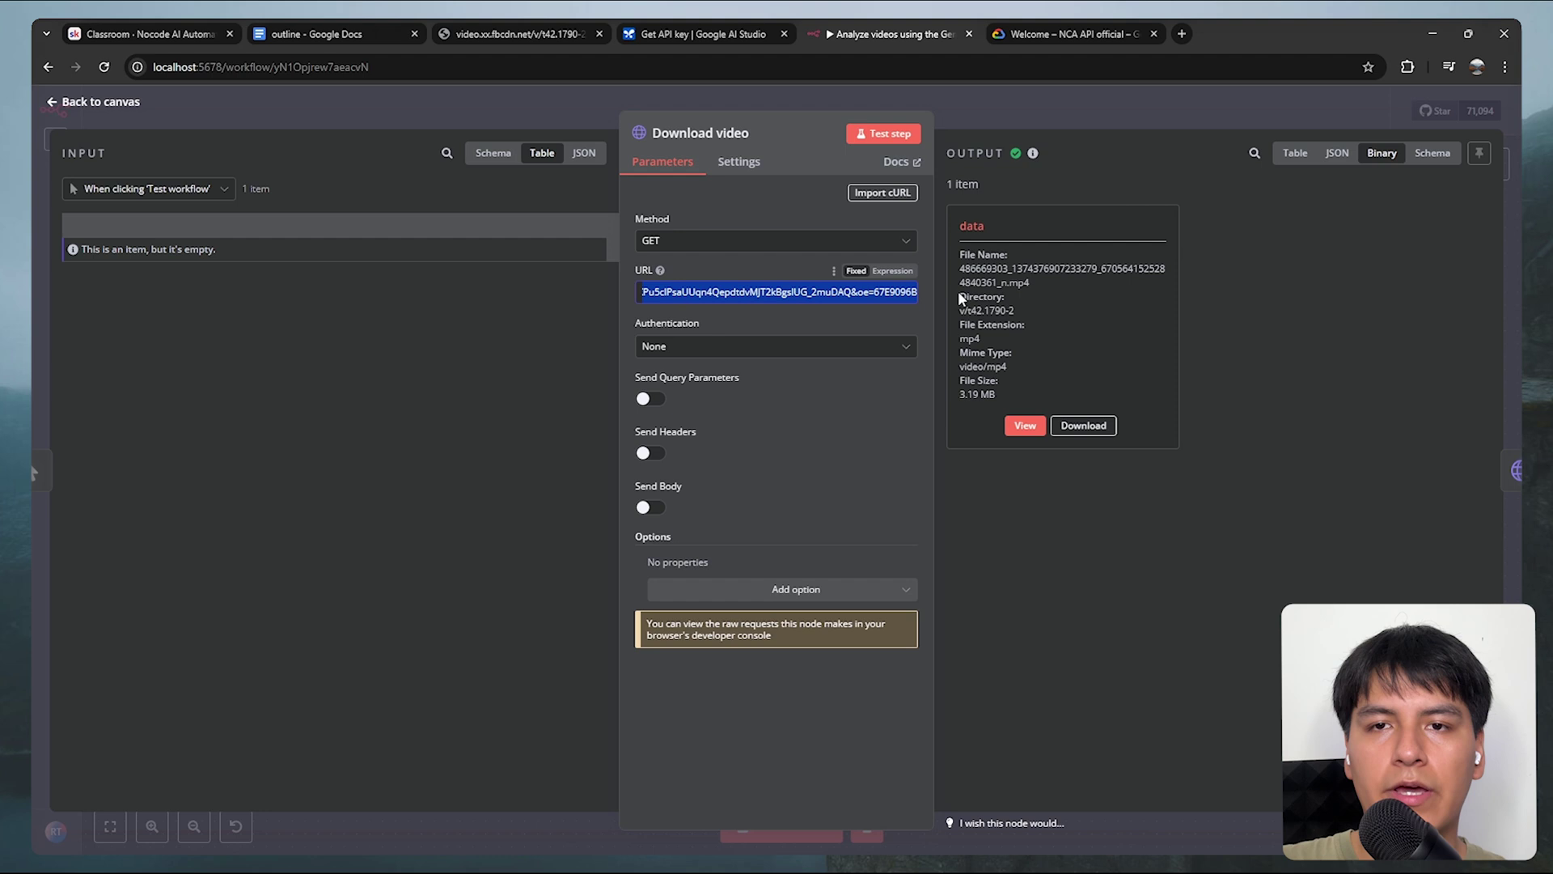
left_click(846, 378)
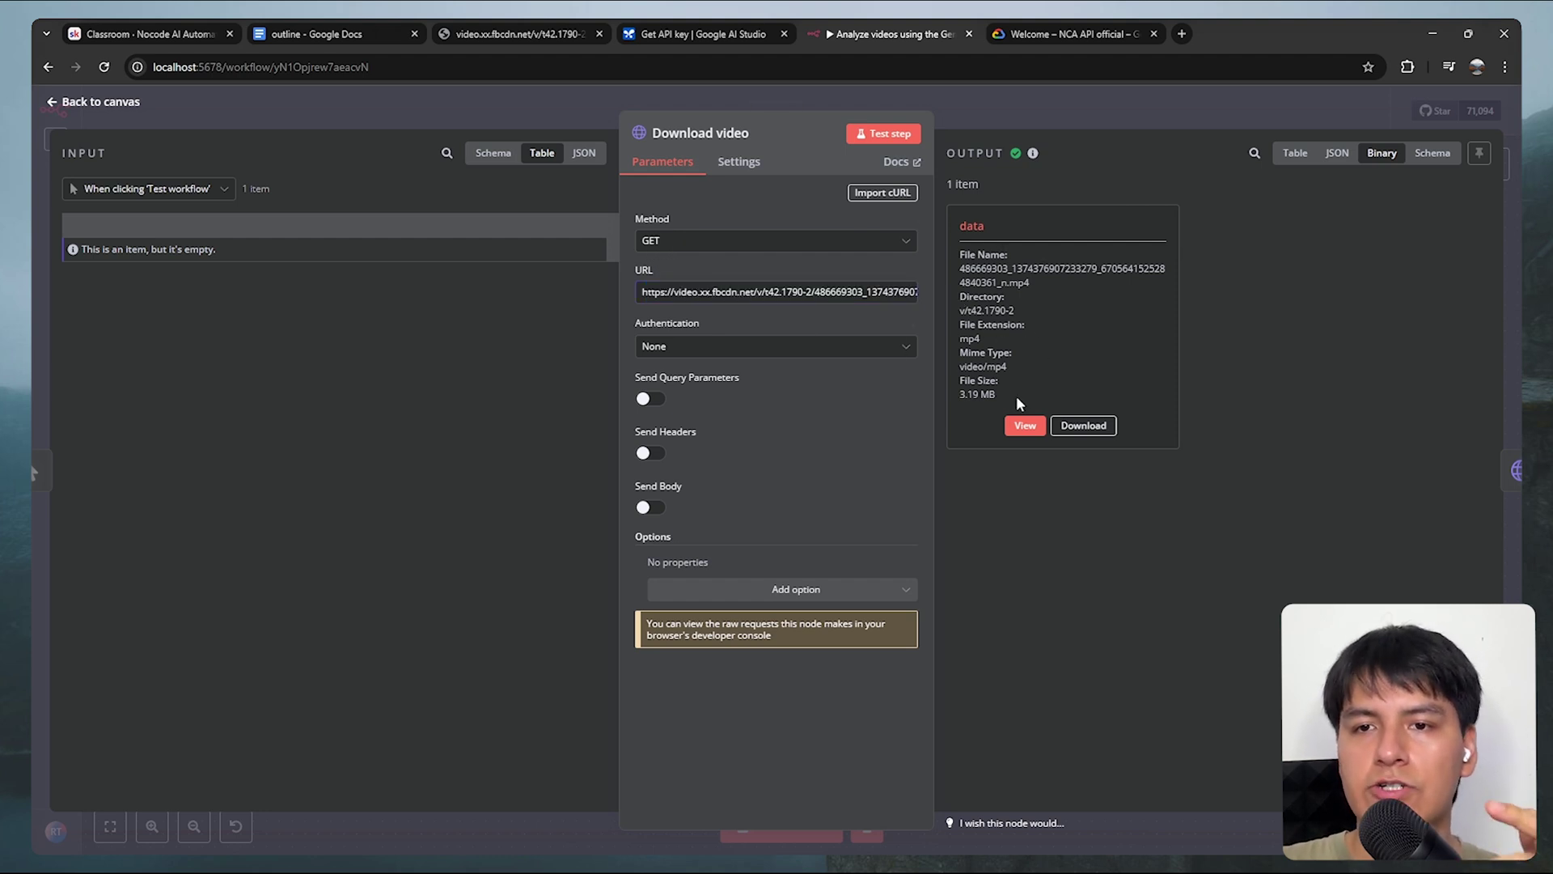
left_click(1024, 426)
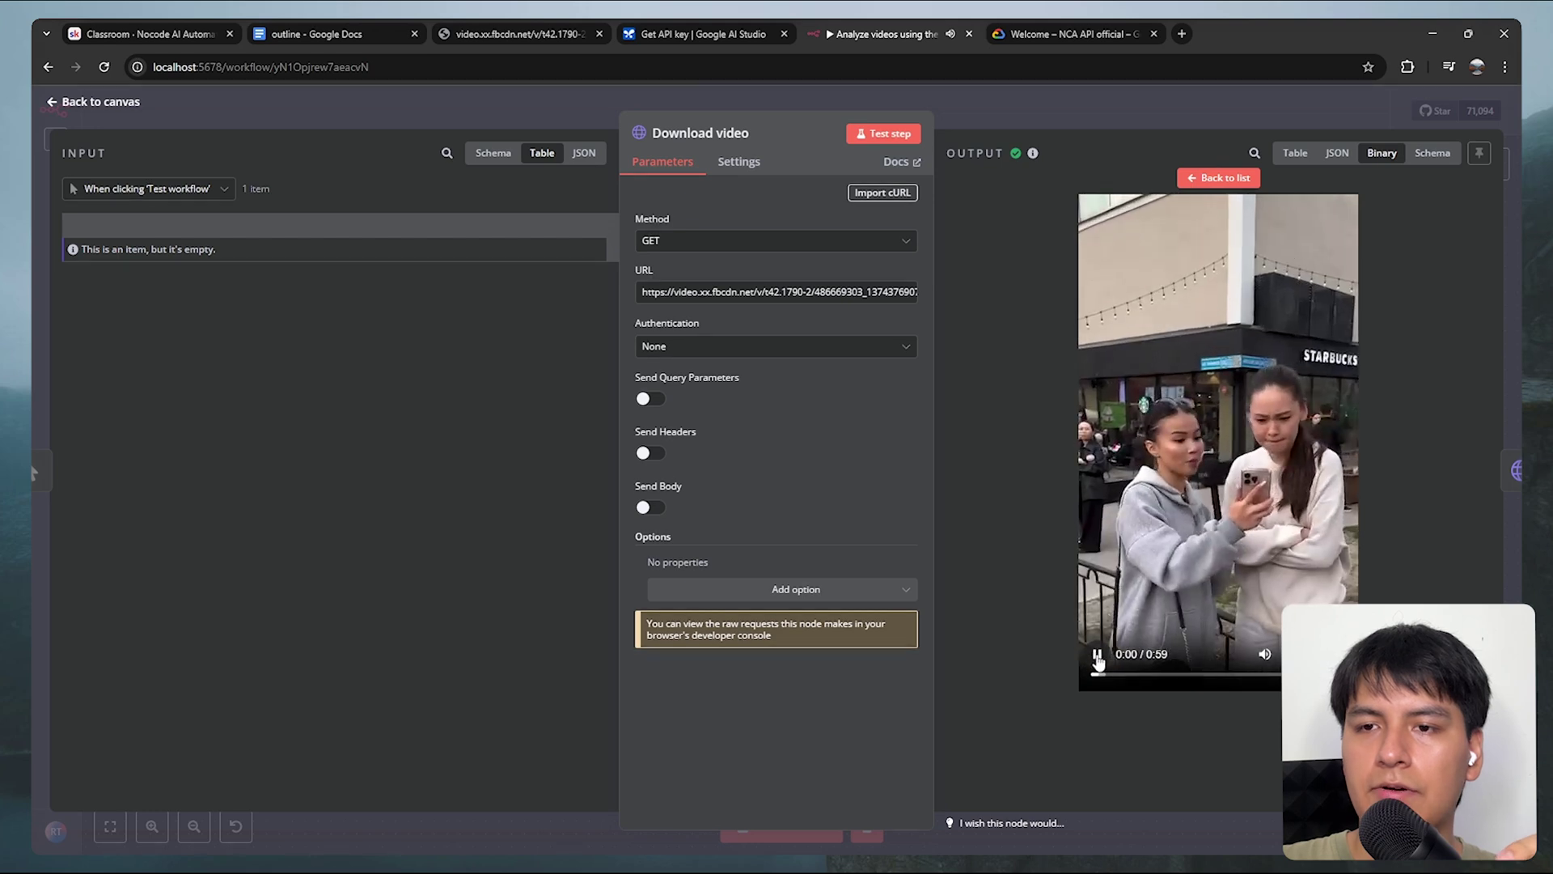
key("Escape")
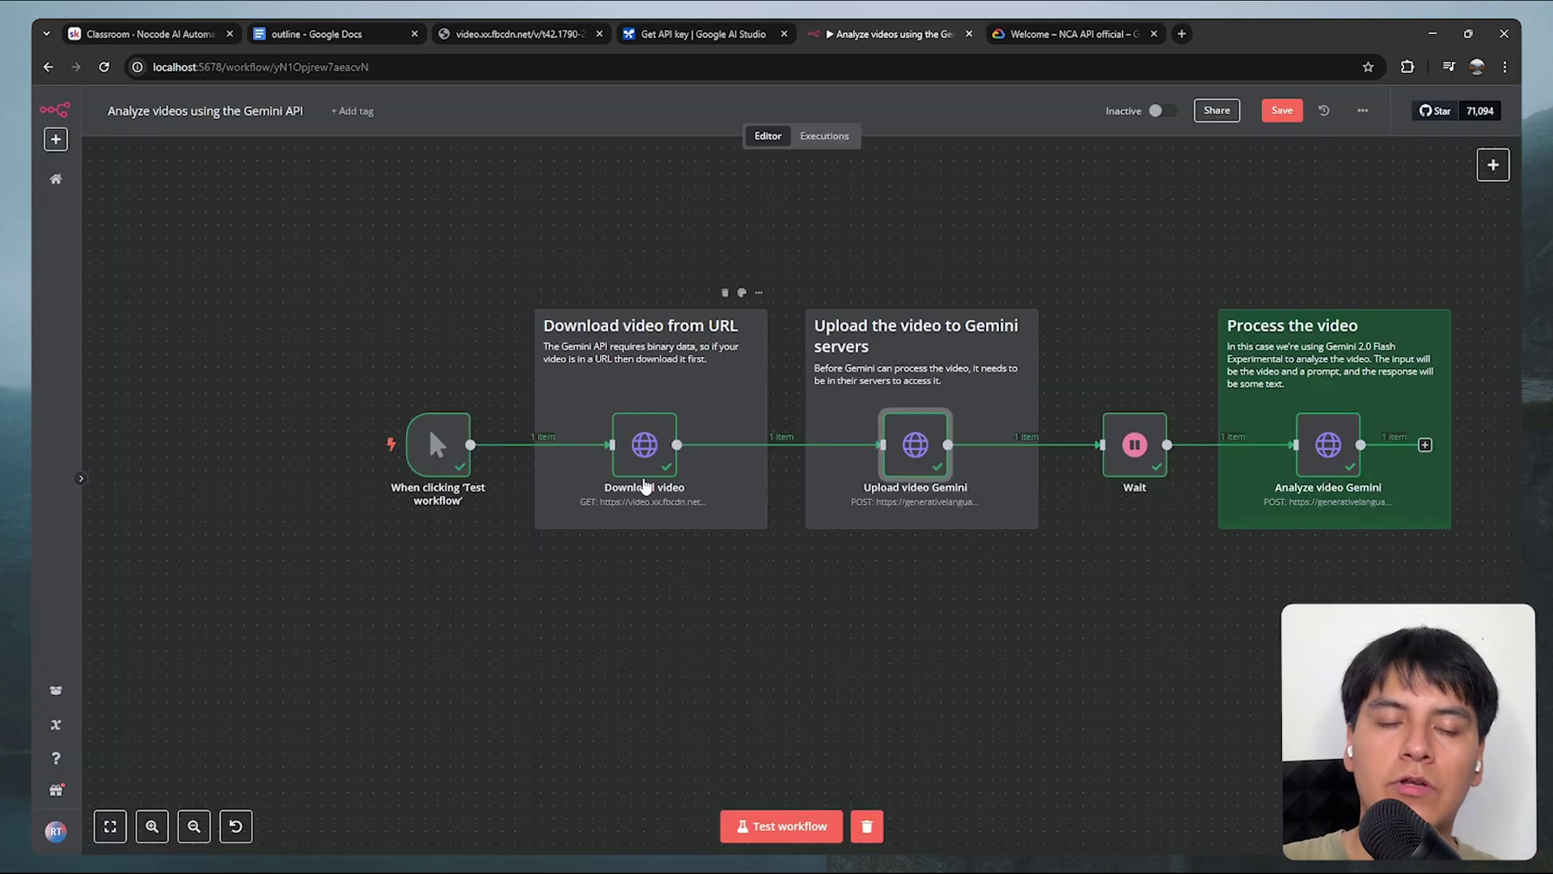
Examine the full request URL of the Upload video Gemini node, including where the API key goes
scroll(679, 494, "right", 6)
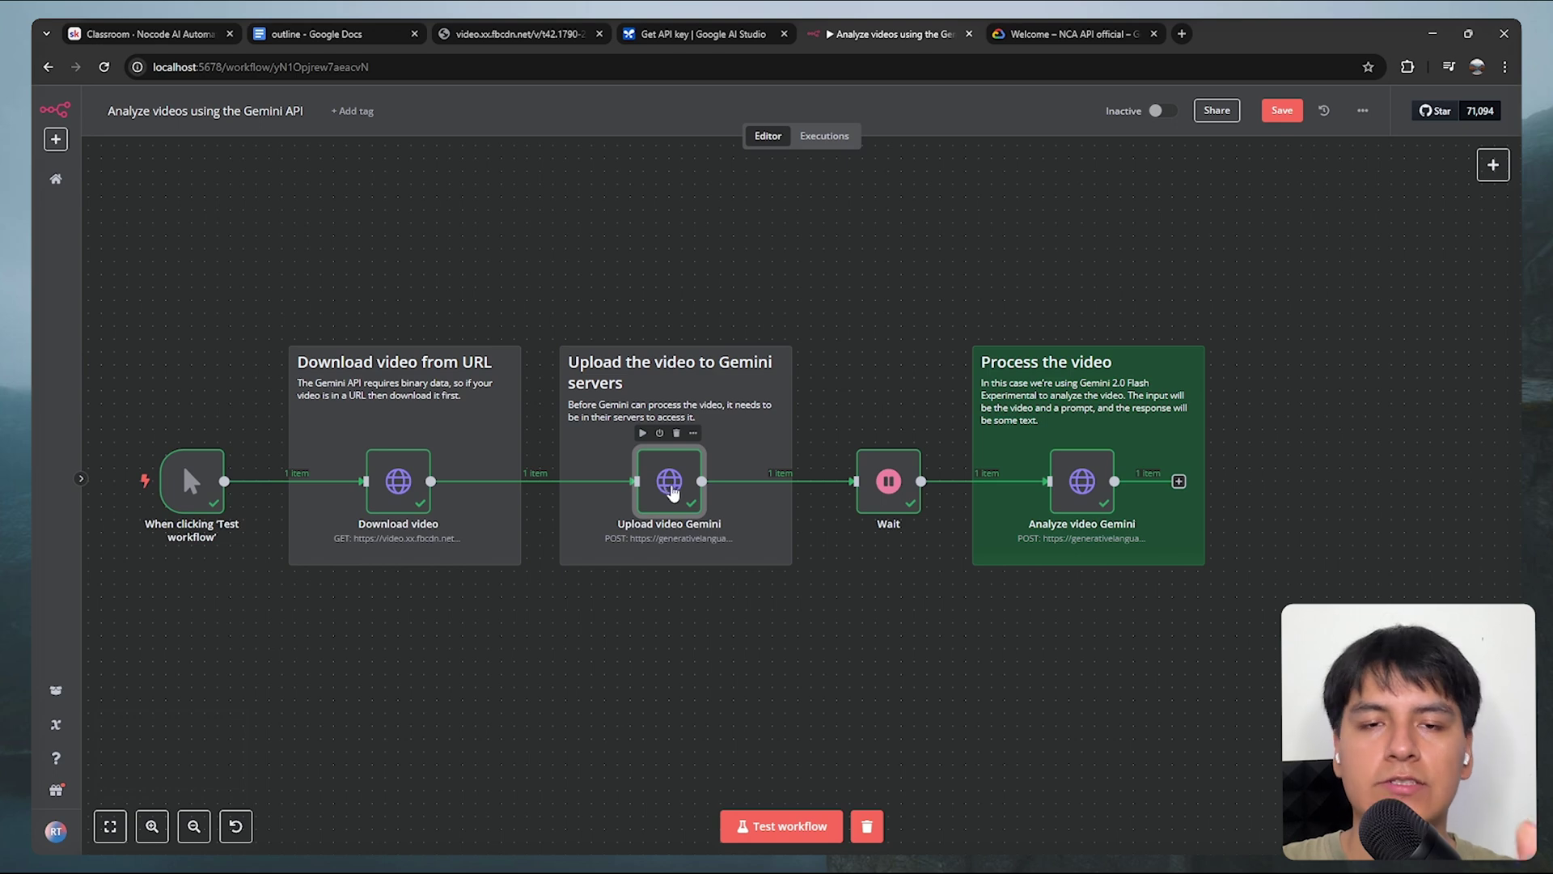
double_click(676, 489)
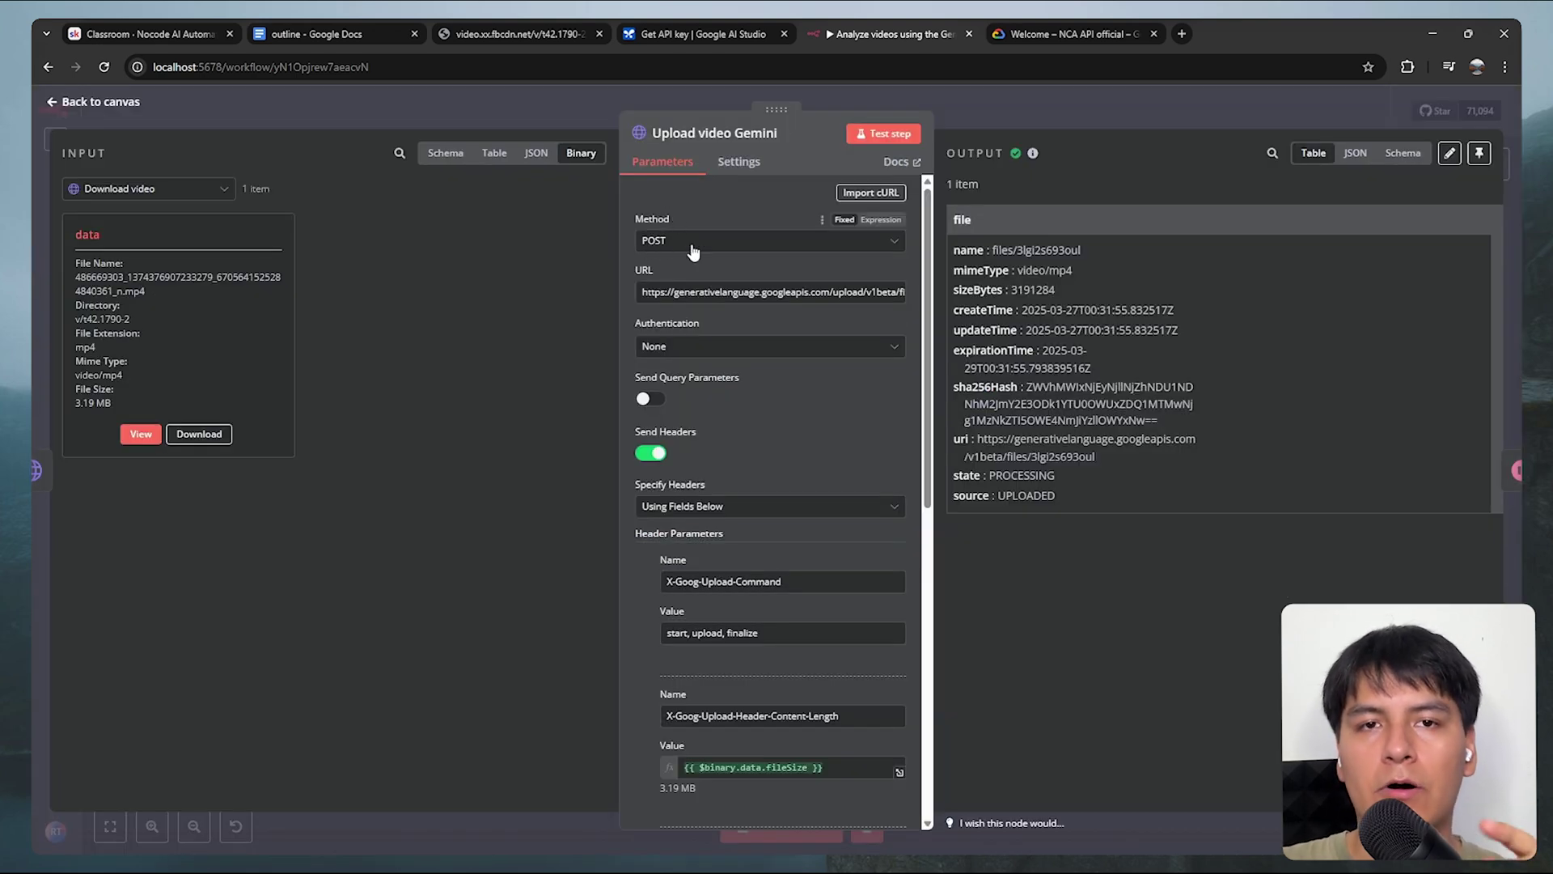
left_click(898, 298)
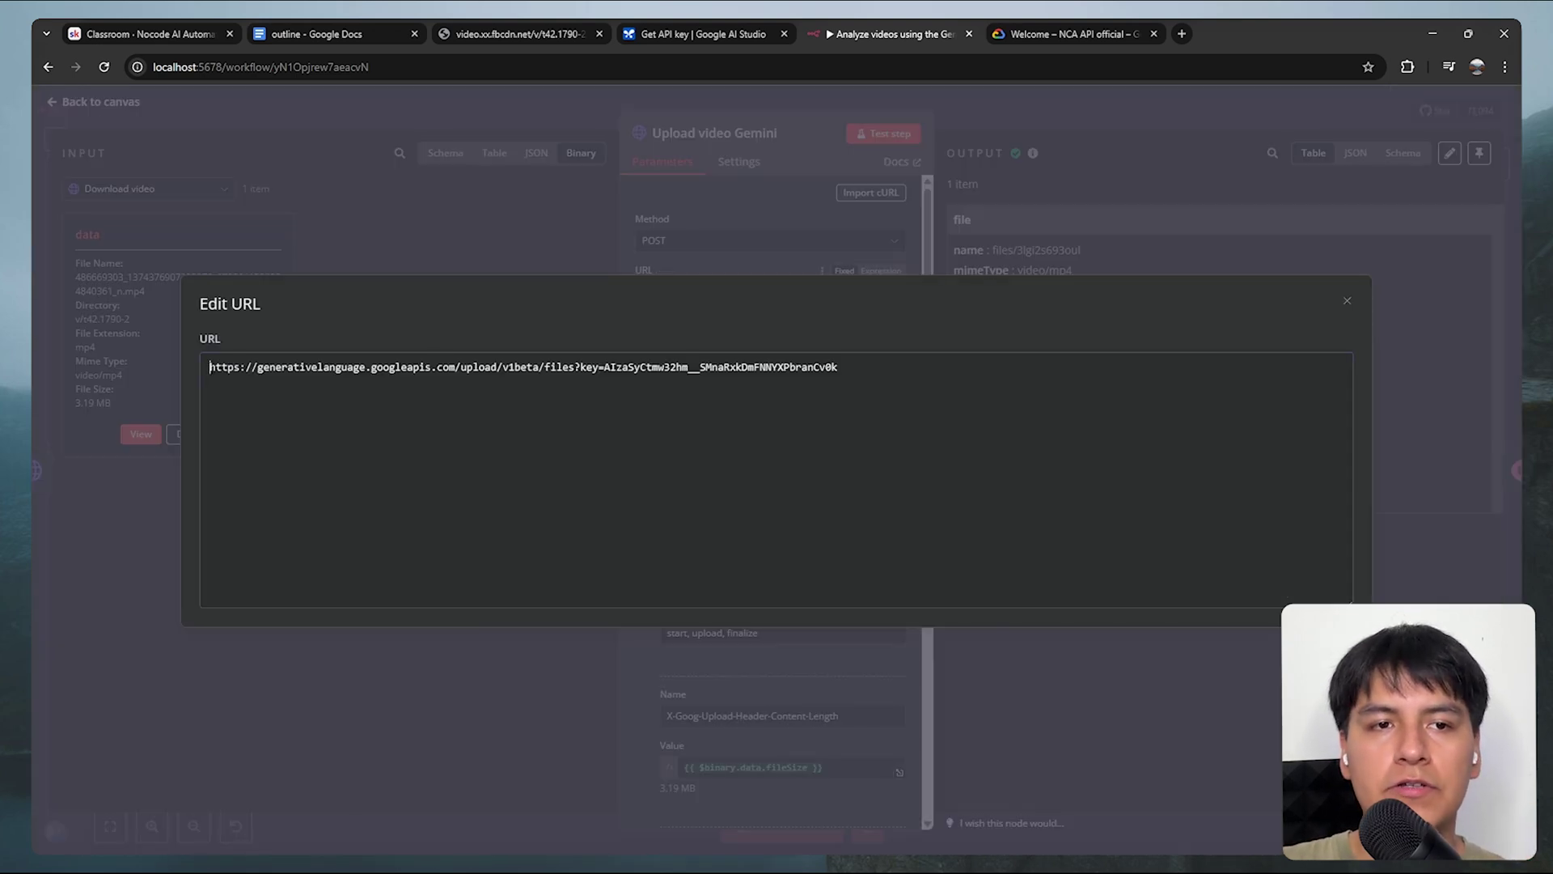
left_click_drag(209, 366, 846, 368)
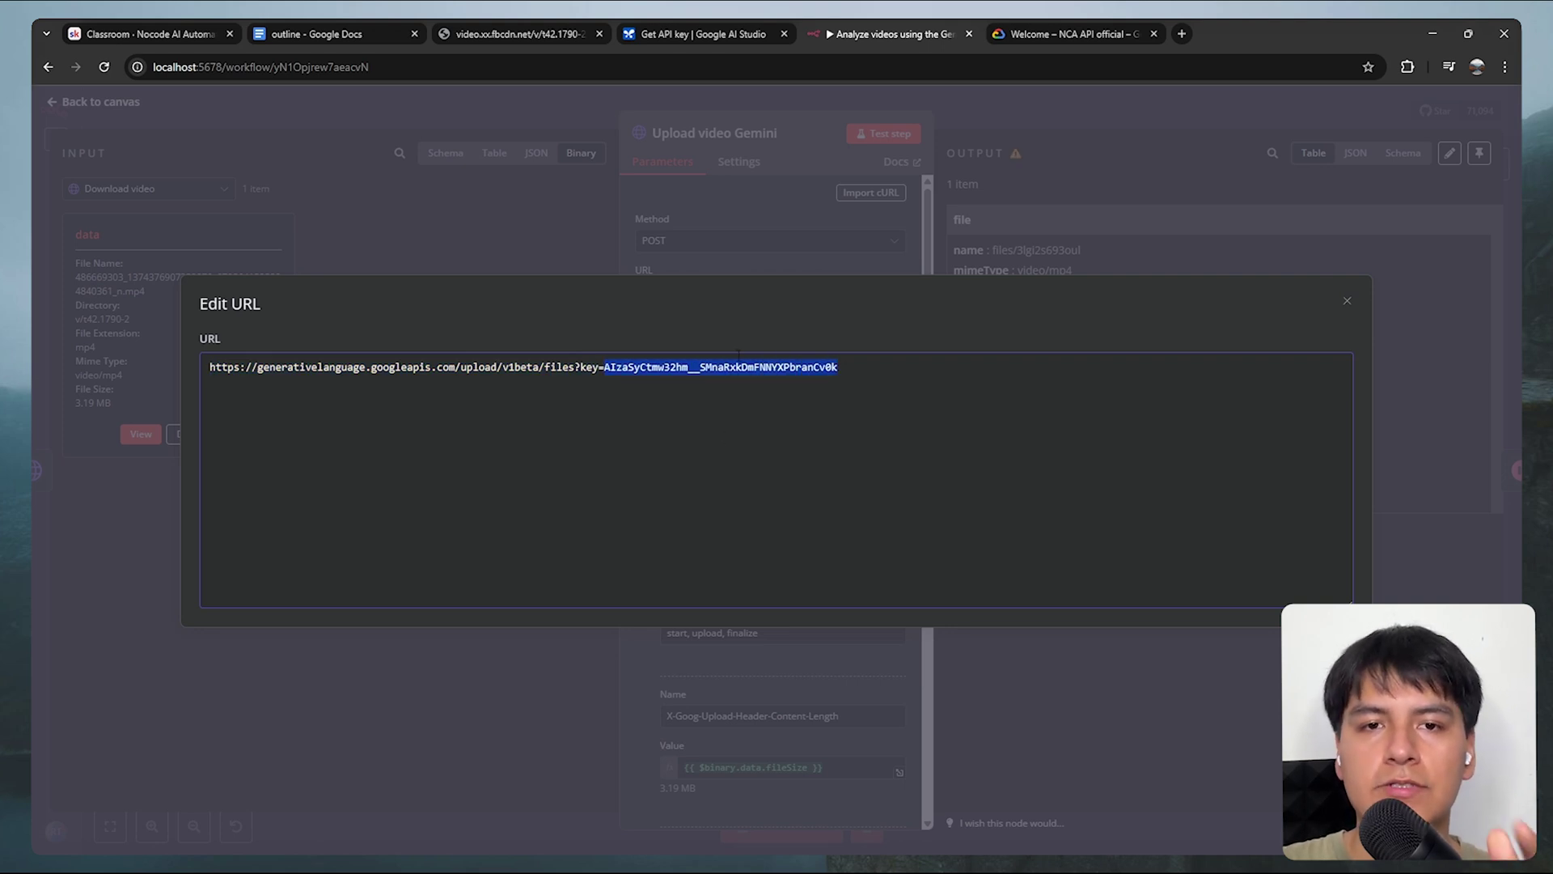
left_click_drag(604, 368, 841, 368)
key("Escape")
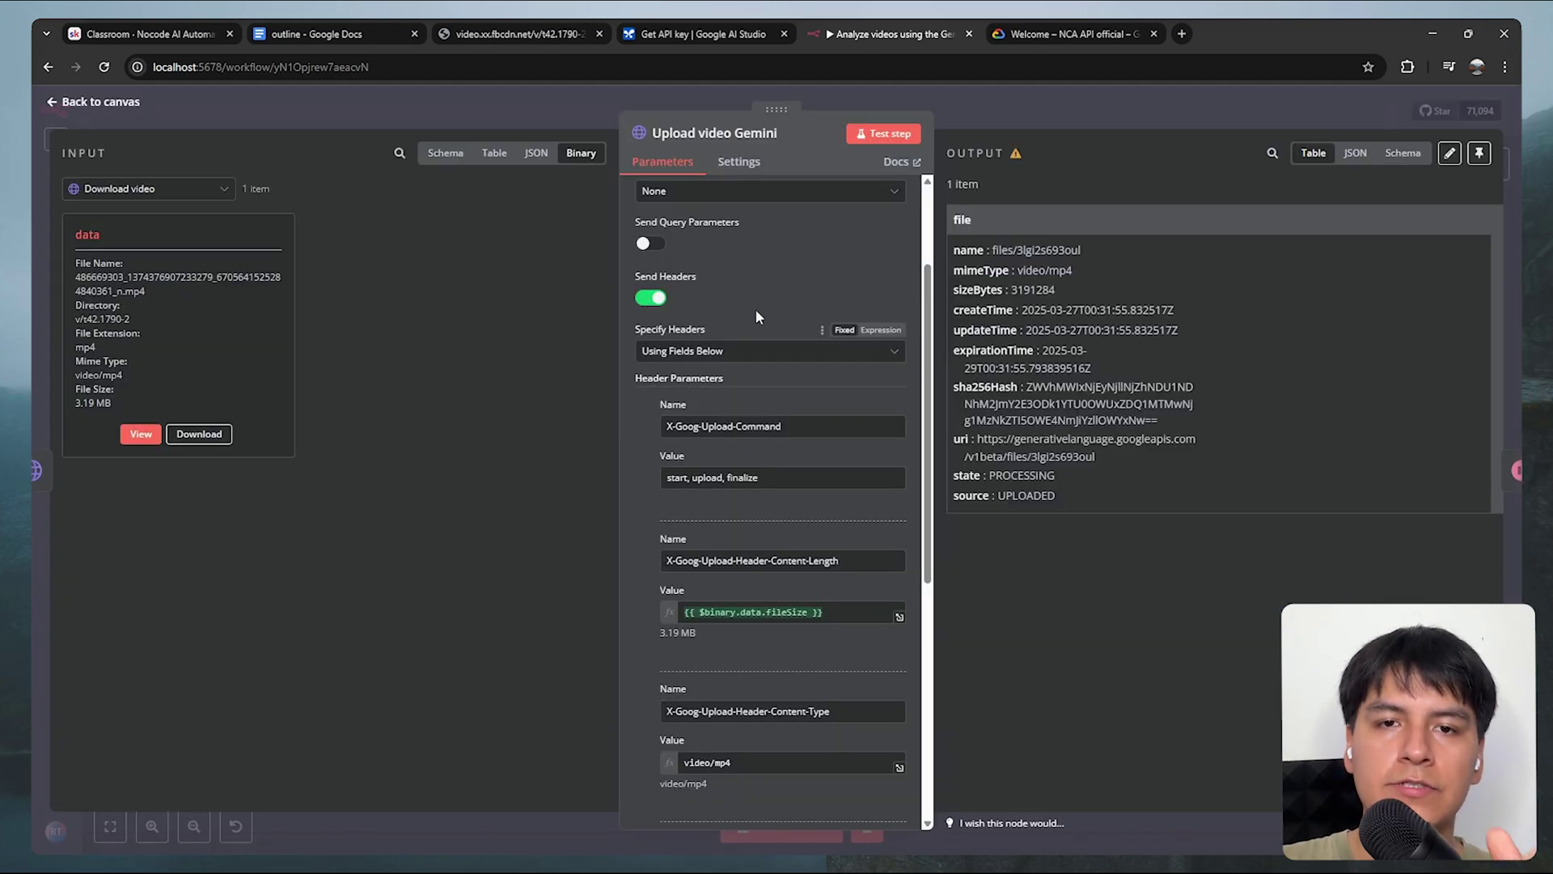
Review the upload node's header parameters, comparing the content-length expression with the input file size and the output's sizeBytes
scroll(776, 298, "down", 2)
scroll(943, 364, "down", 2)
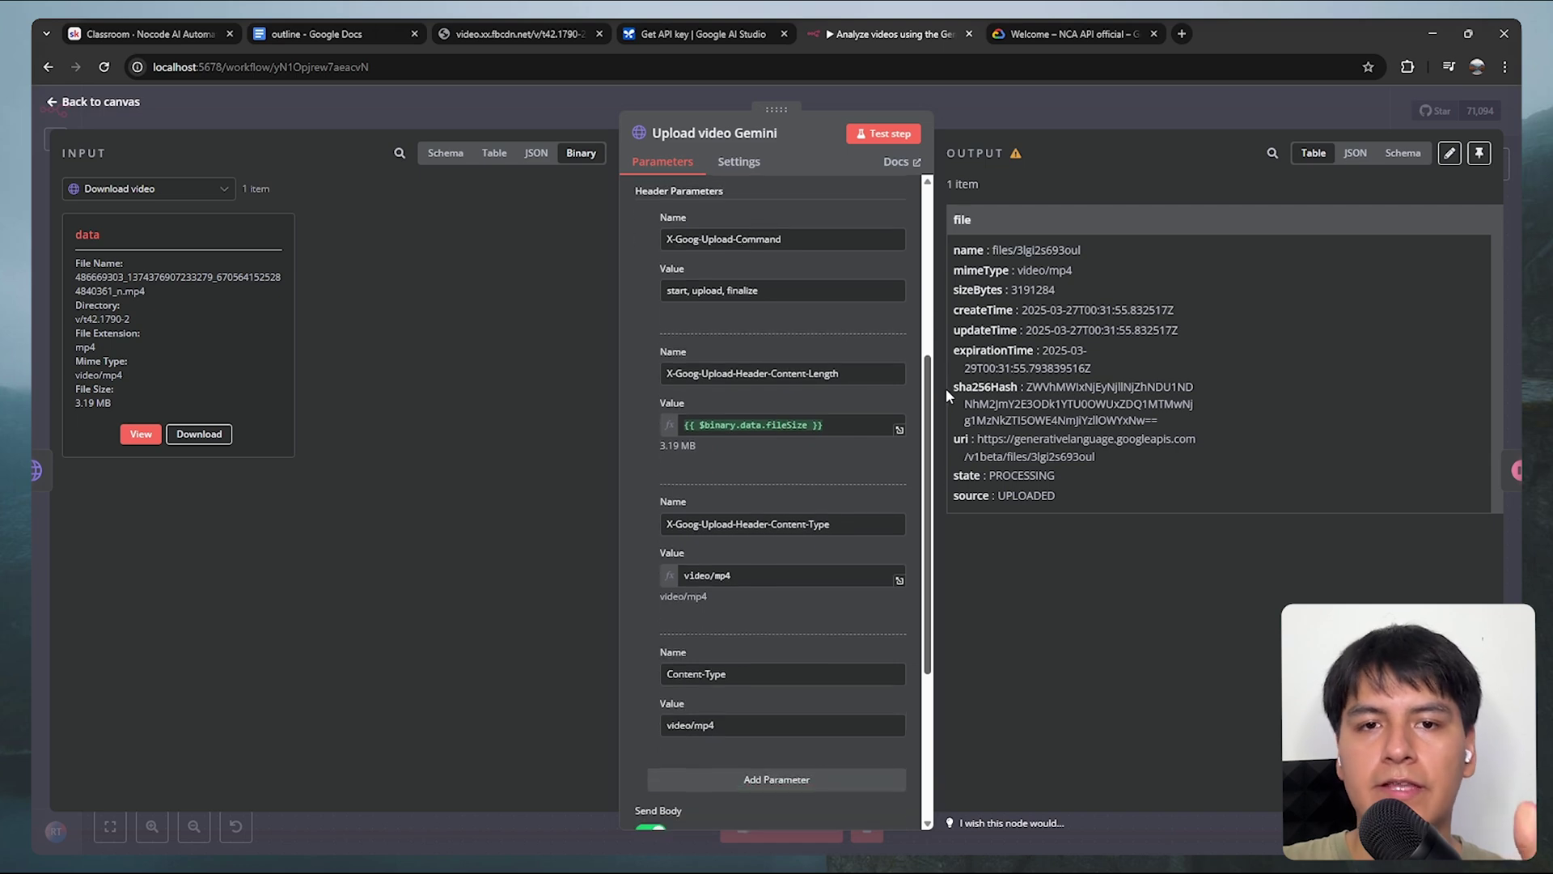
scroll(945, 422, "up", 3)
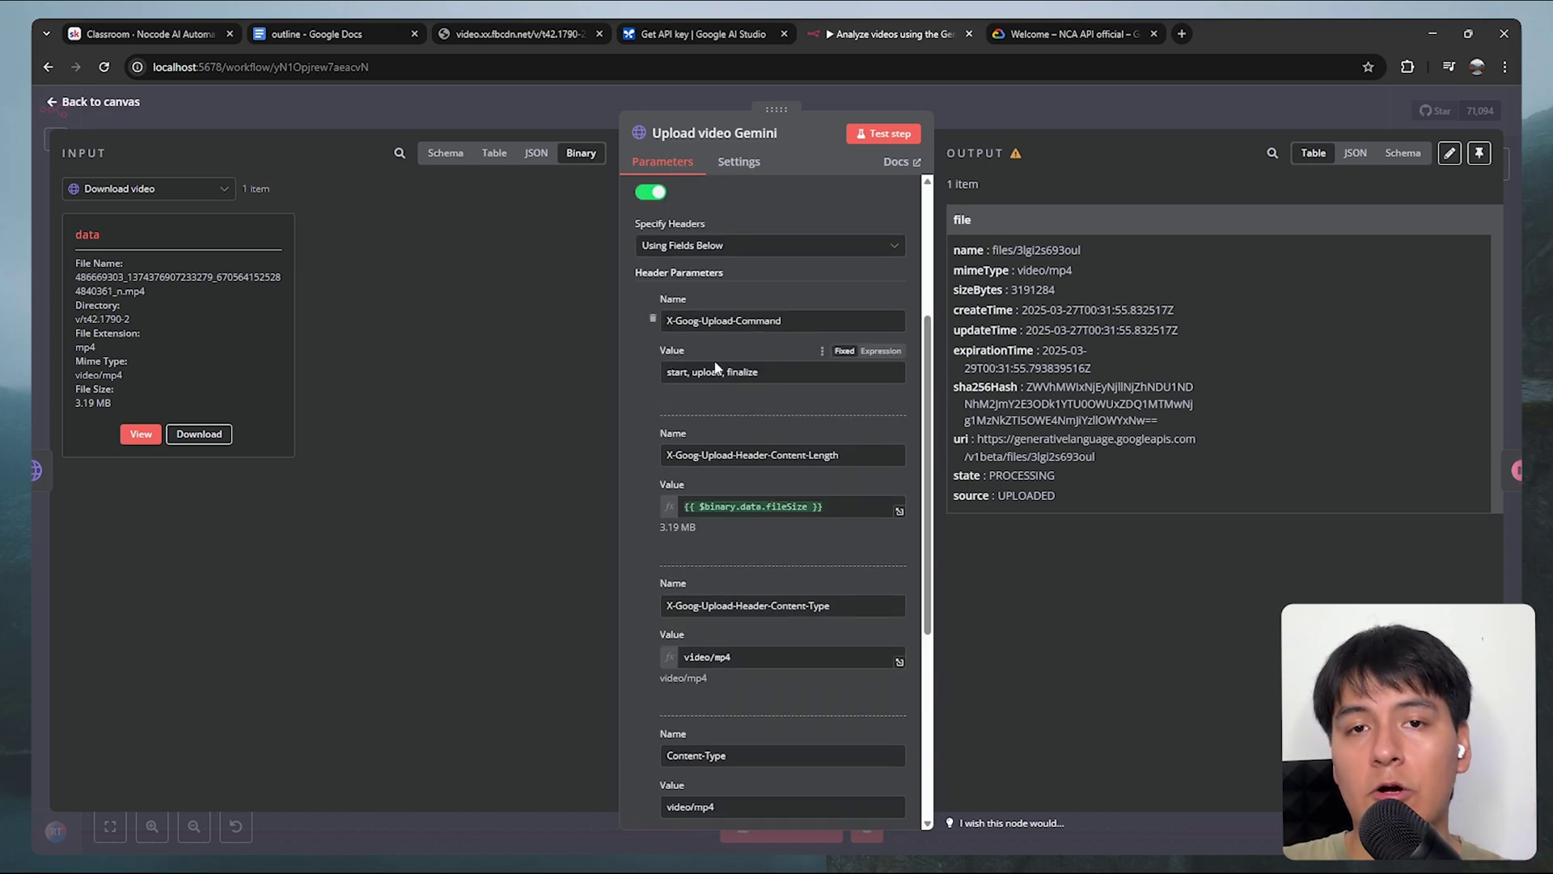
scroll(713, 372, "down", 1)
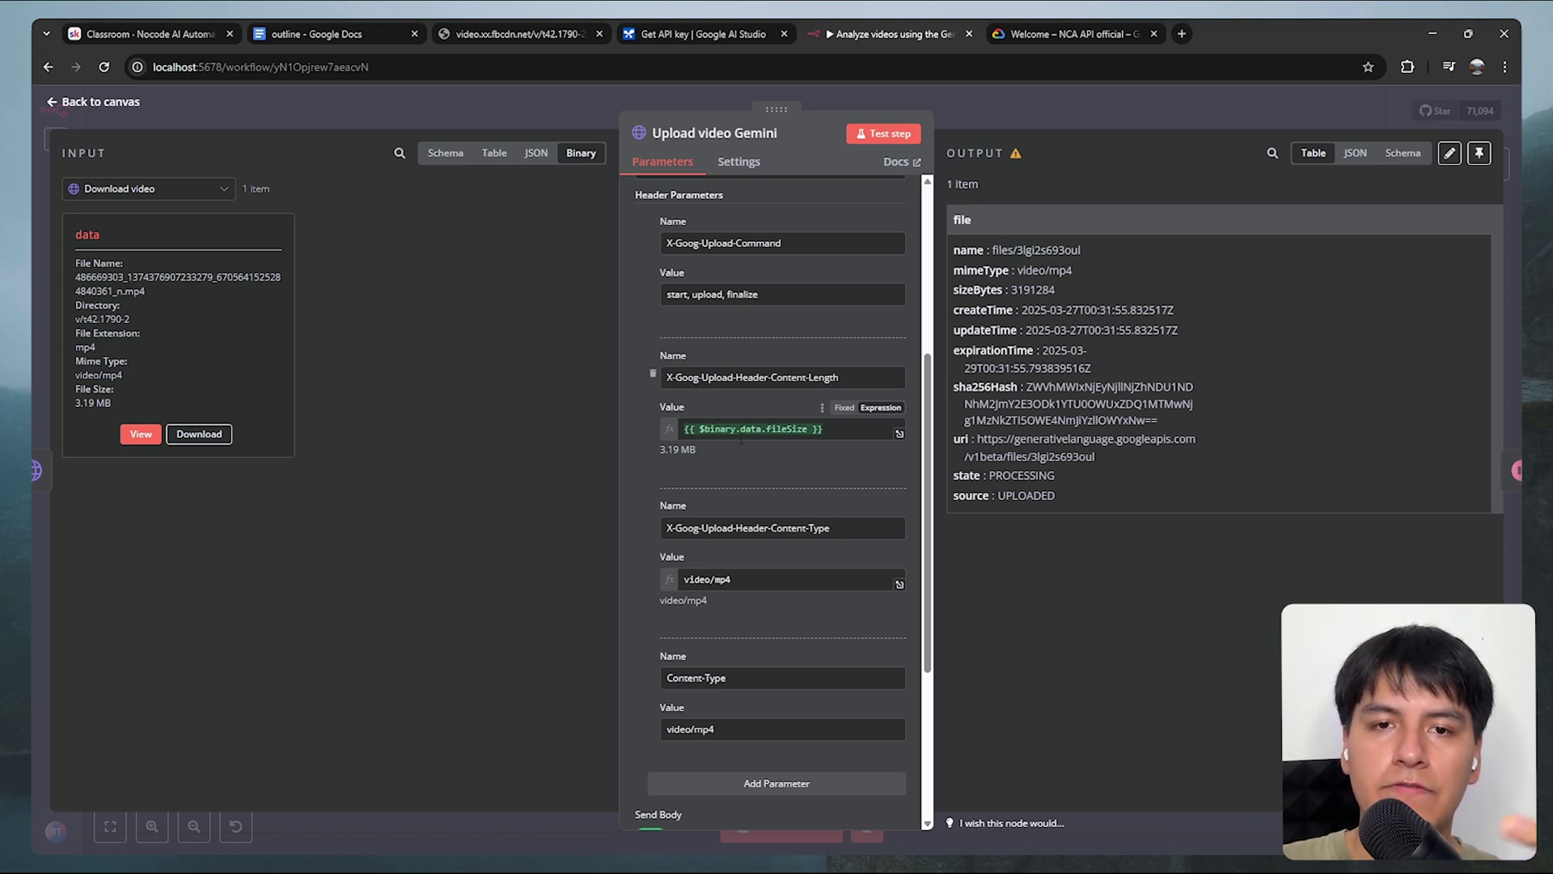
left_click_drag(699, 429, 762, 429)
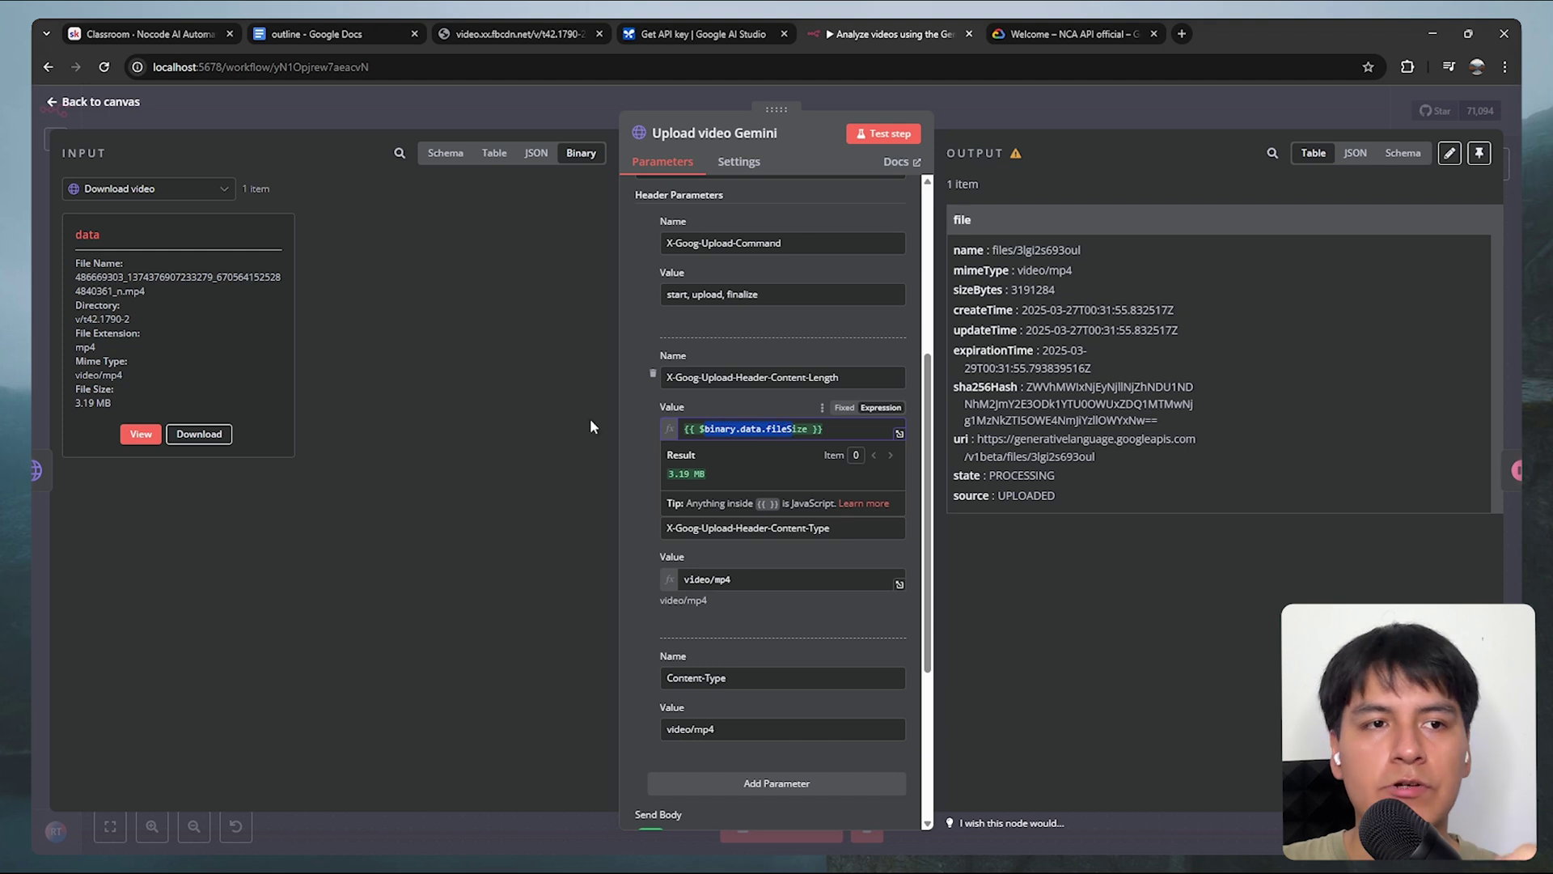
left_click(119, 400)
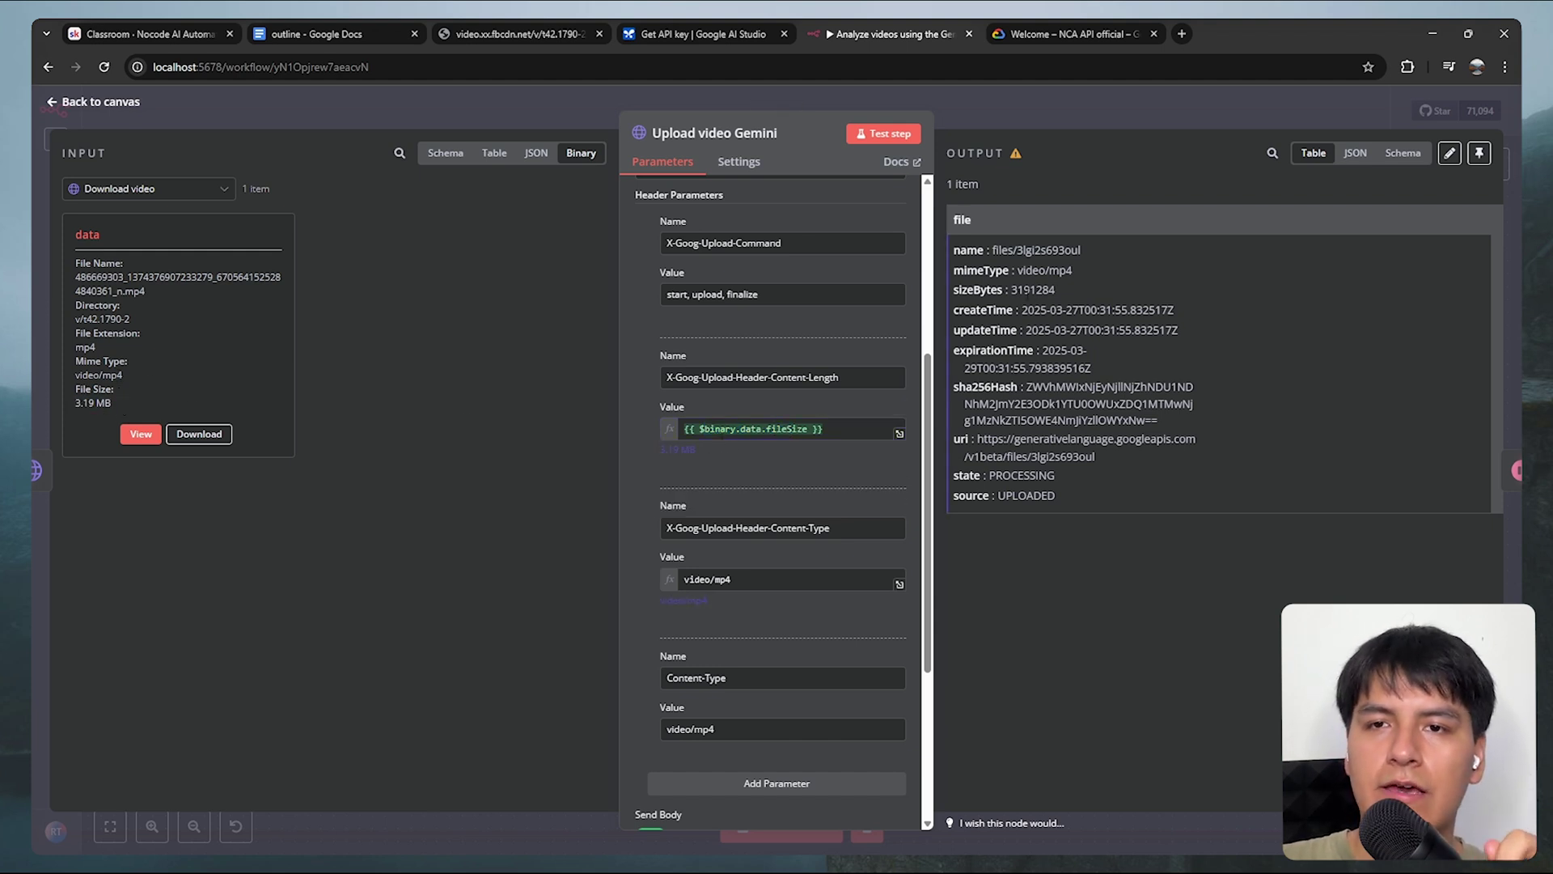
left_click_drag(1012, 292, 1050, 290)
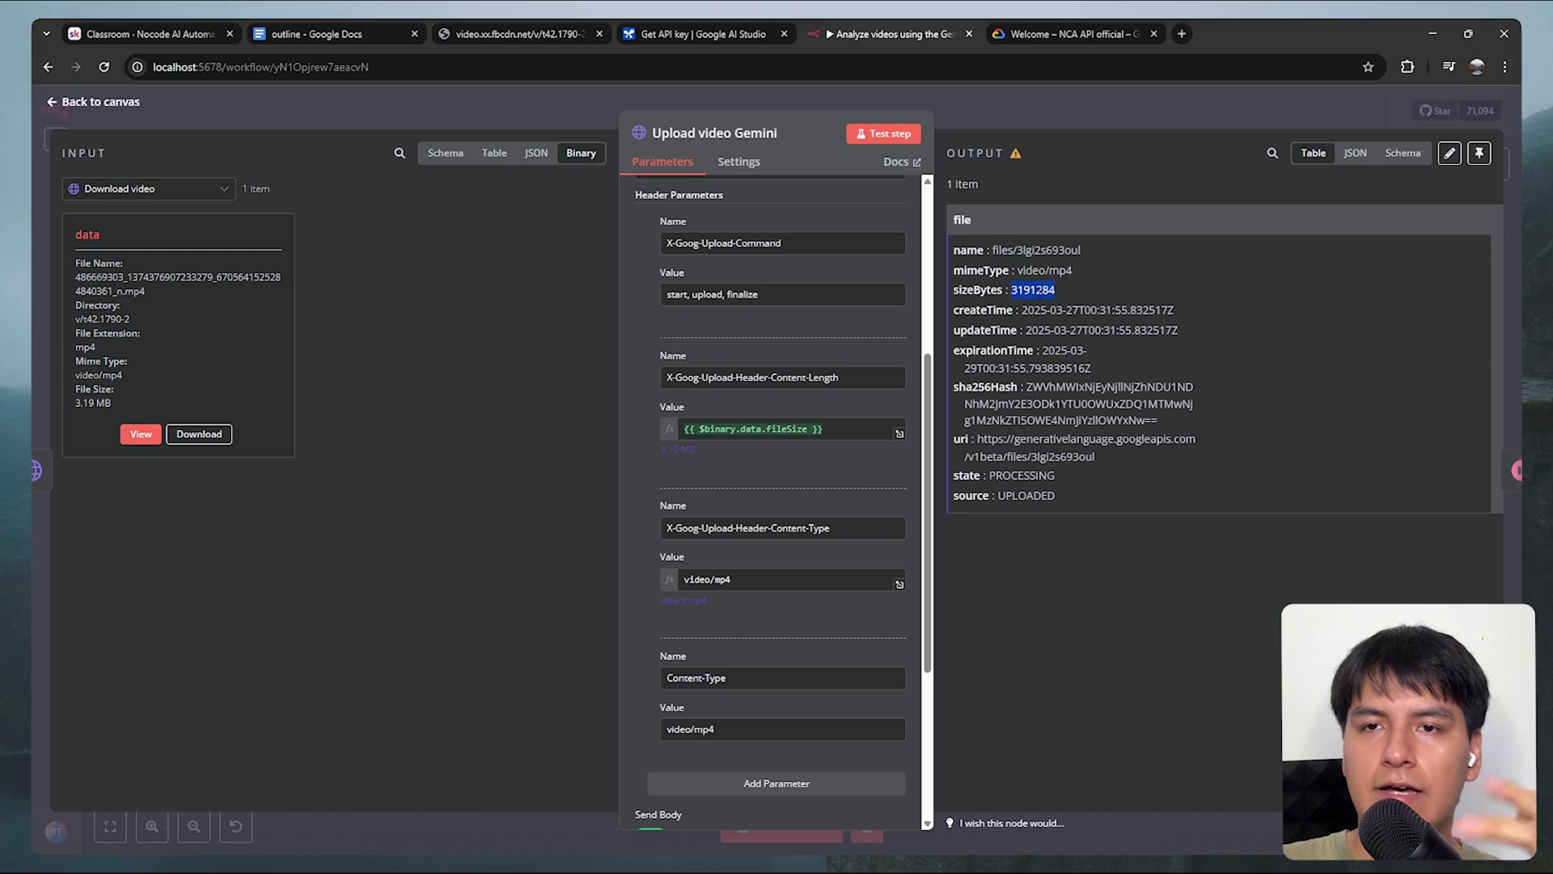
Set the X-Goog-Upload-Header-Content-Type value to video/{{ $binary.data.fileExtension }} and check the input file's extension
scroll(655, 376, "down", 2)
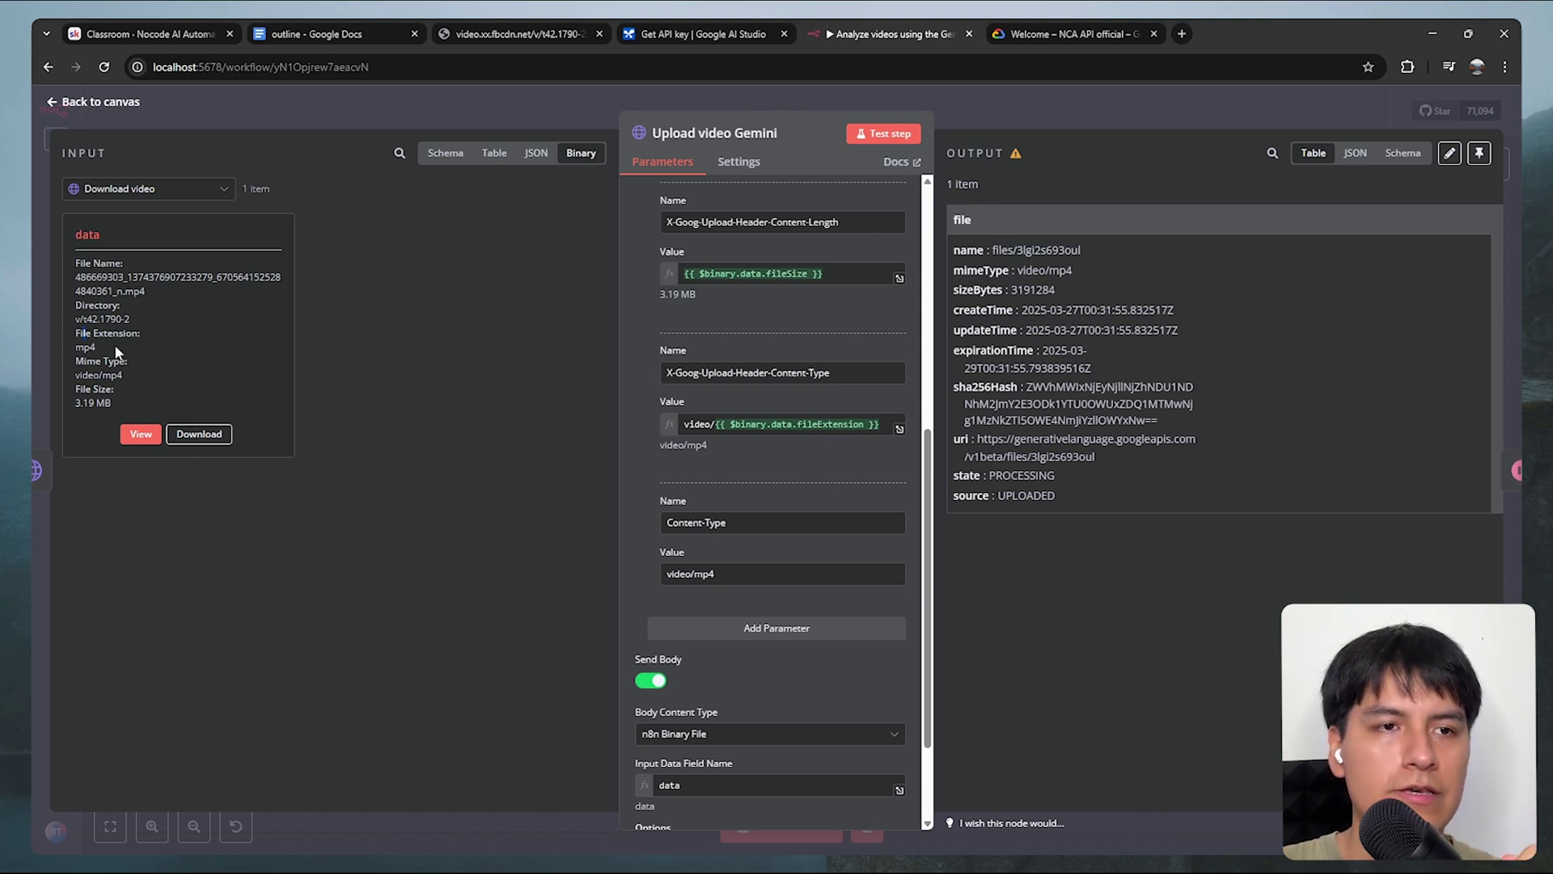
left_click_drag(75, 333, 105, 334)
Select n8n Binary File as the upload's body content type and compare the input data field name with the incoming binary's name
scroll(752, 550, "down", 2)
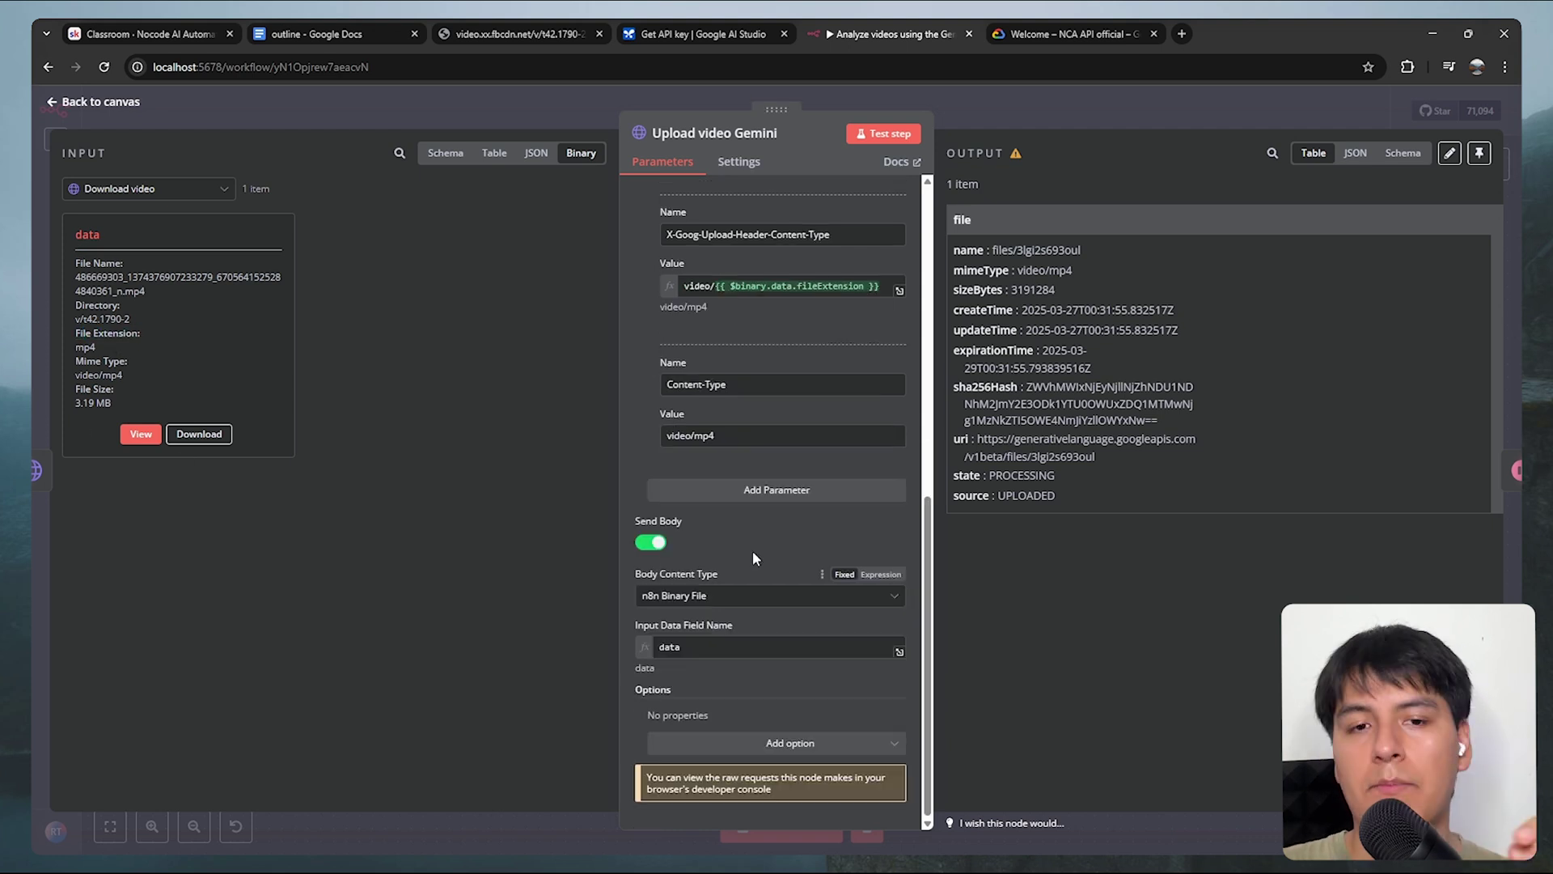
left_click(690, 603)
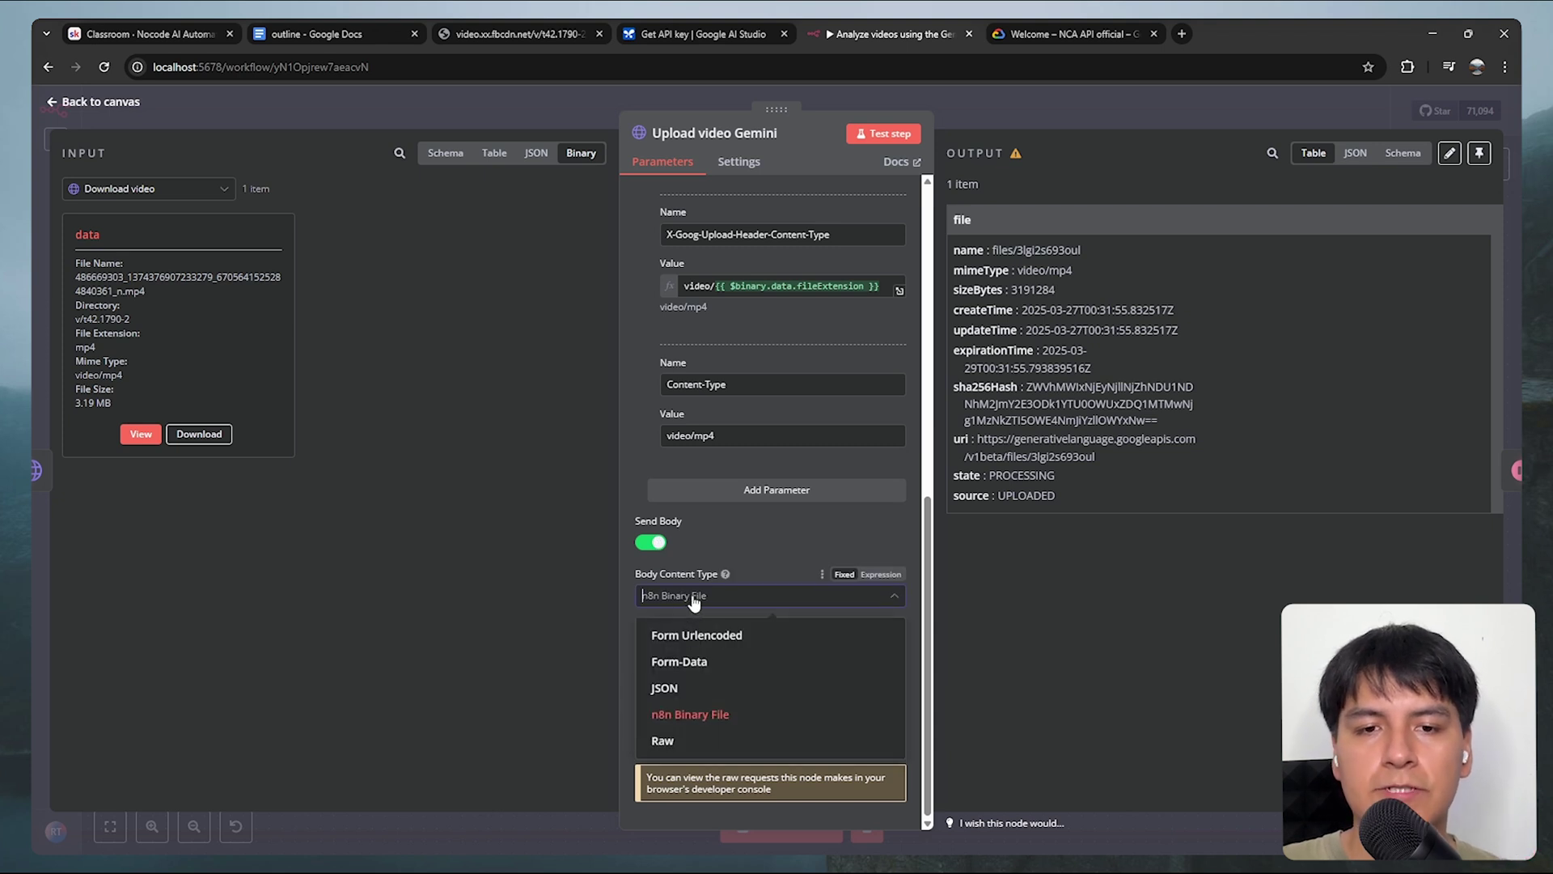
left_click(705, 710)
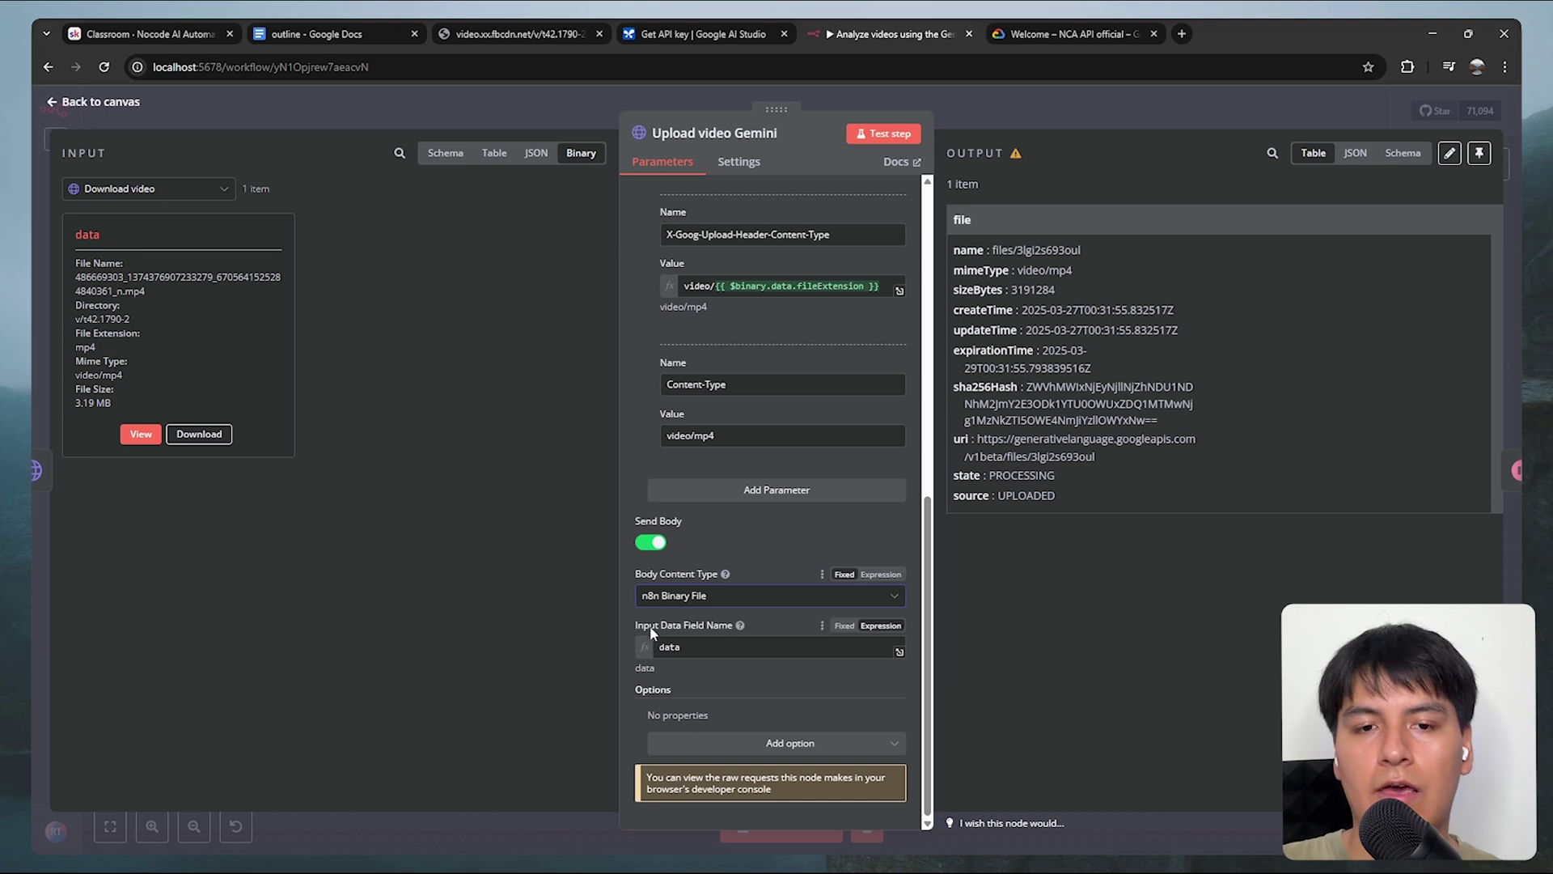
double_click(100, 232)
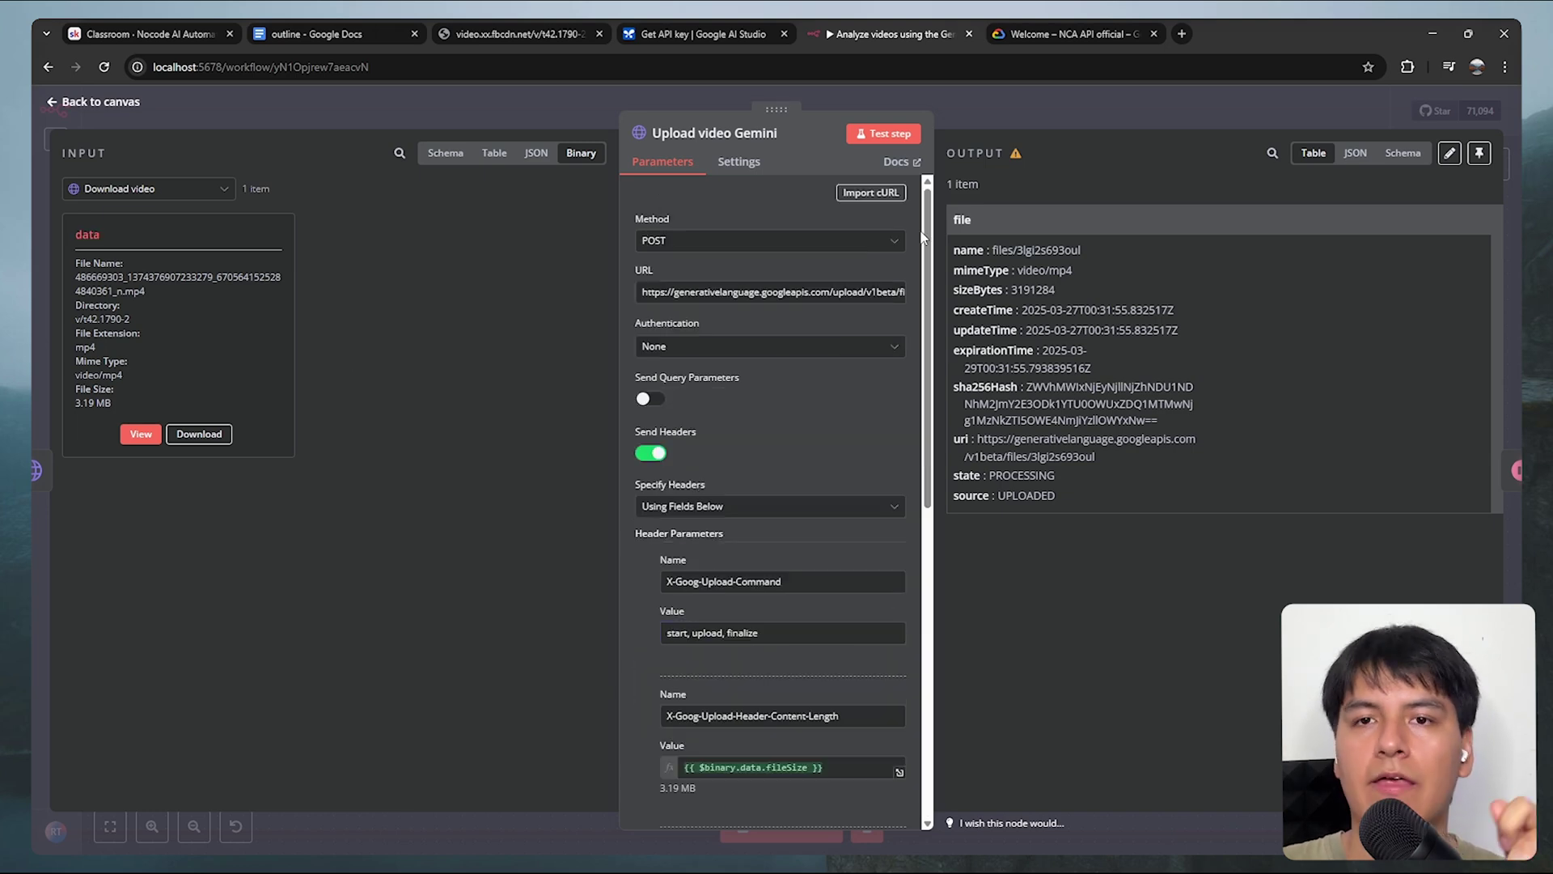
Examine the file details in the Upload video Gemini node's output, especially state and source, and return to the canvas
left_click_drag(927, 238, 944, 564)
left_click_drag(1064, 502, 961, 250)
left_click(956, 499)
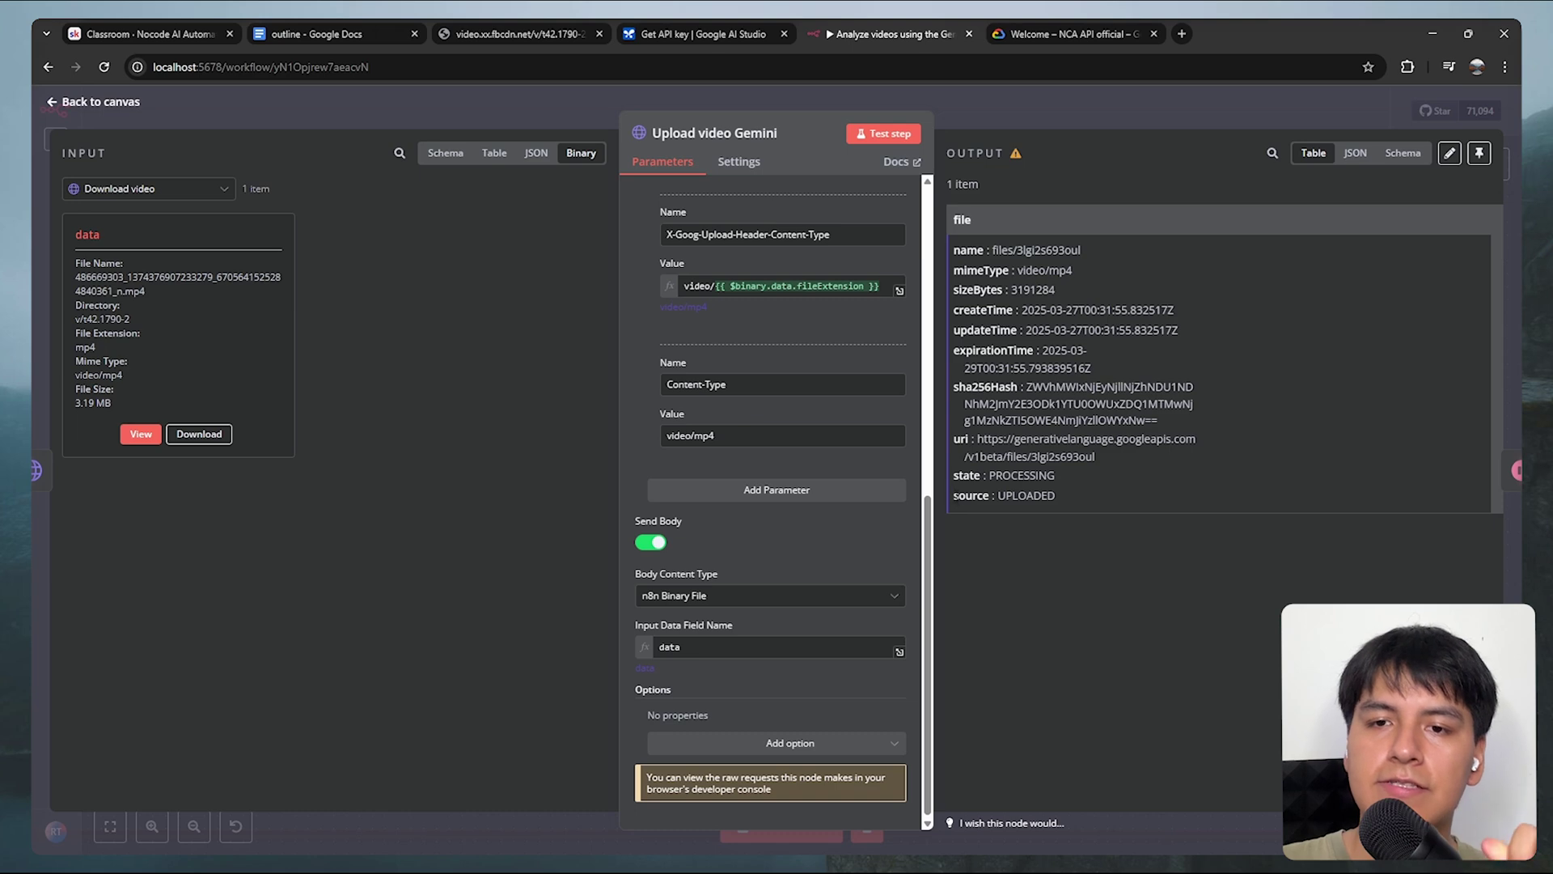
left_click_drag(955, 503, 1061, 504)
left_click(1062, 503)
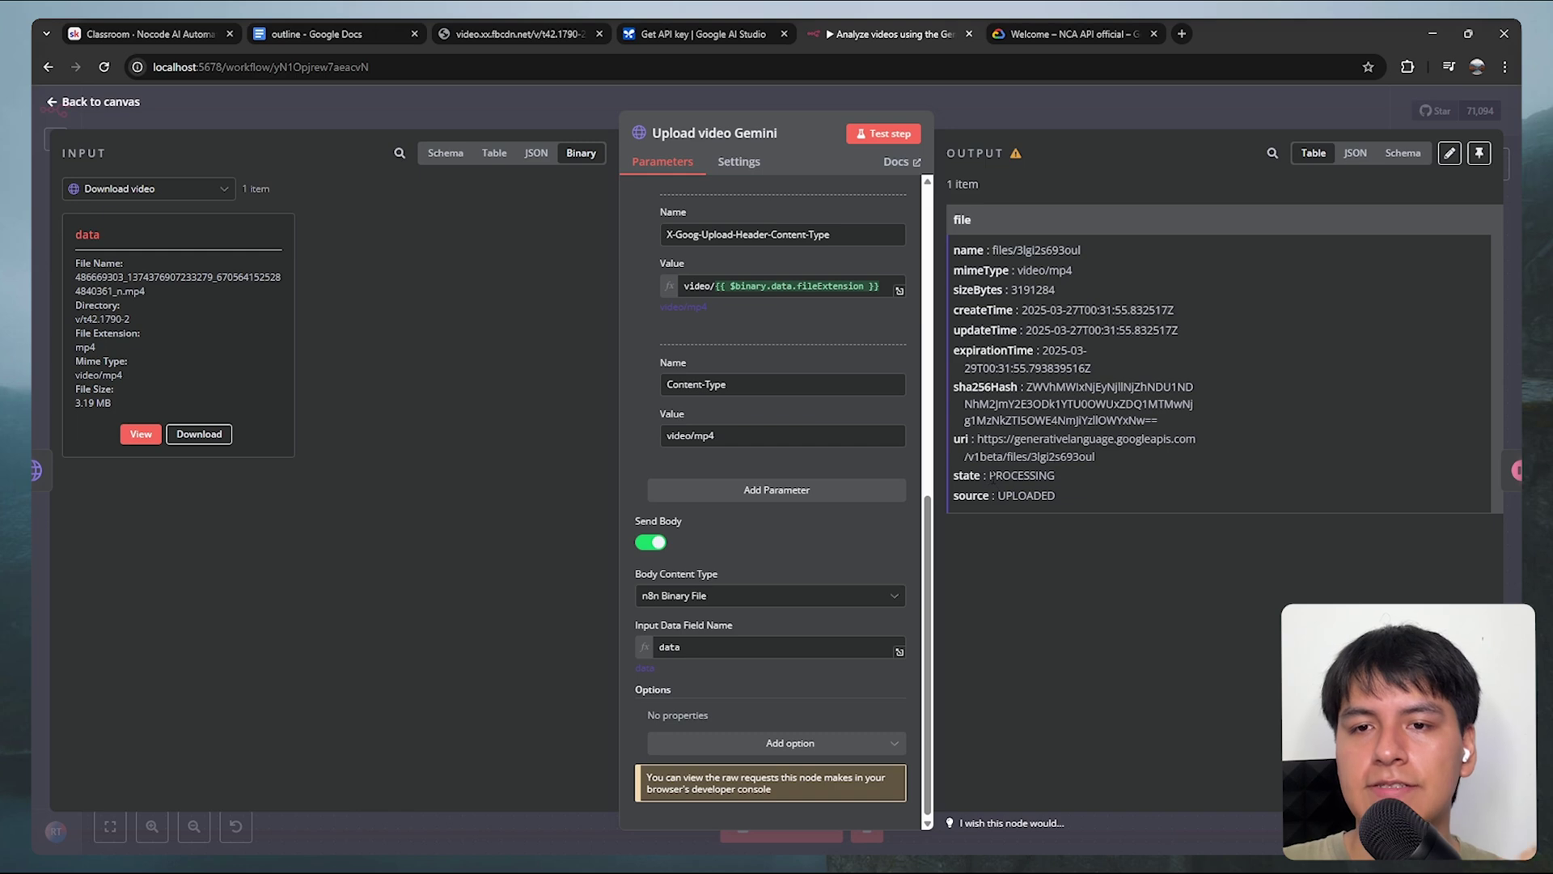
left_click_drag(990, 476, 1056, 476)
left_click(915, 101)
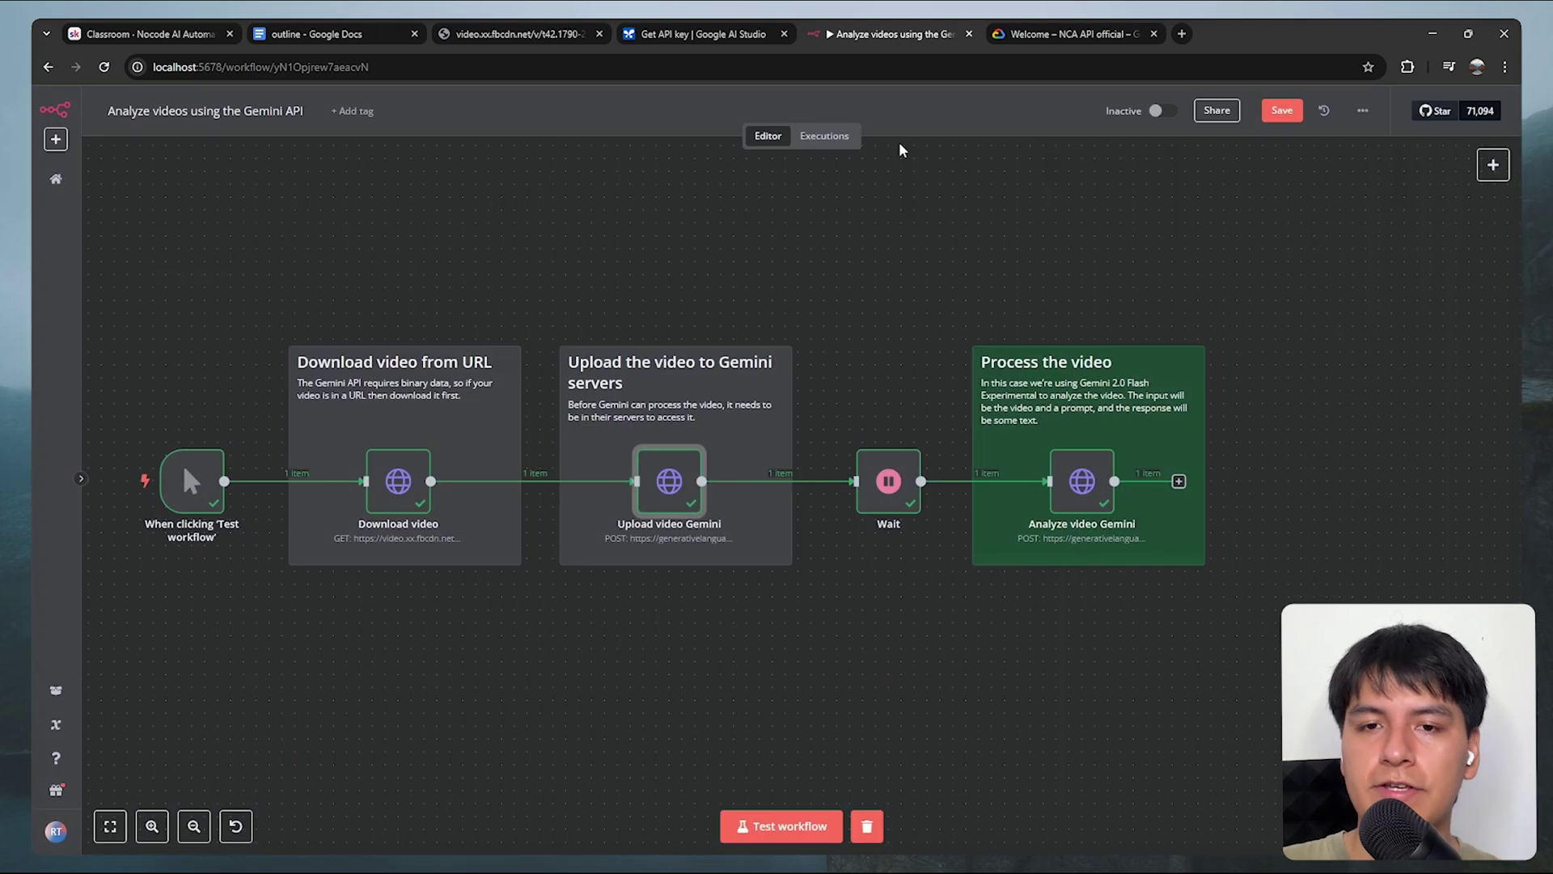
Review the Wait node's resume mode, wait amount and wait unit
double_click(888, 481)
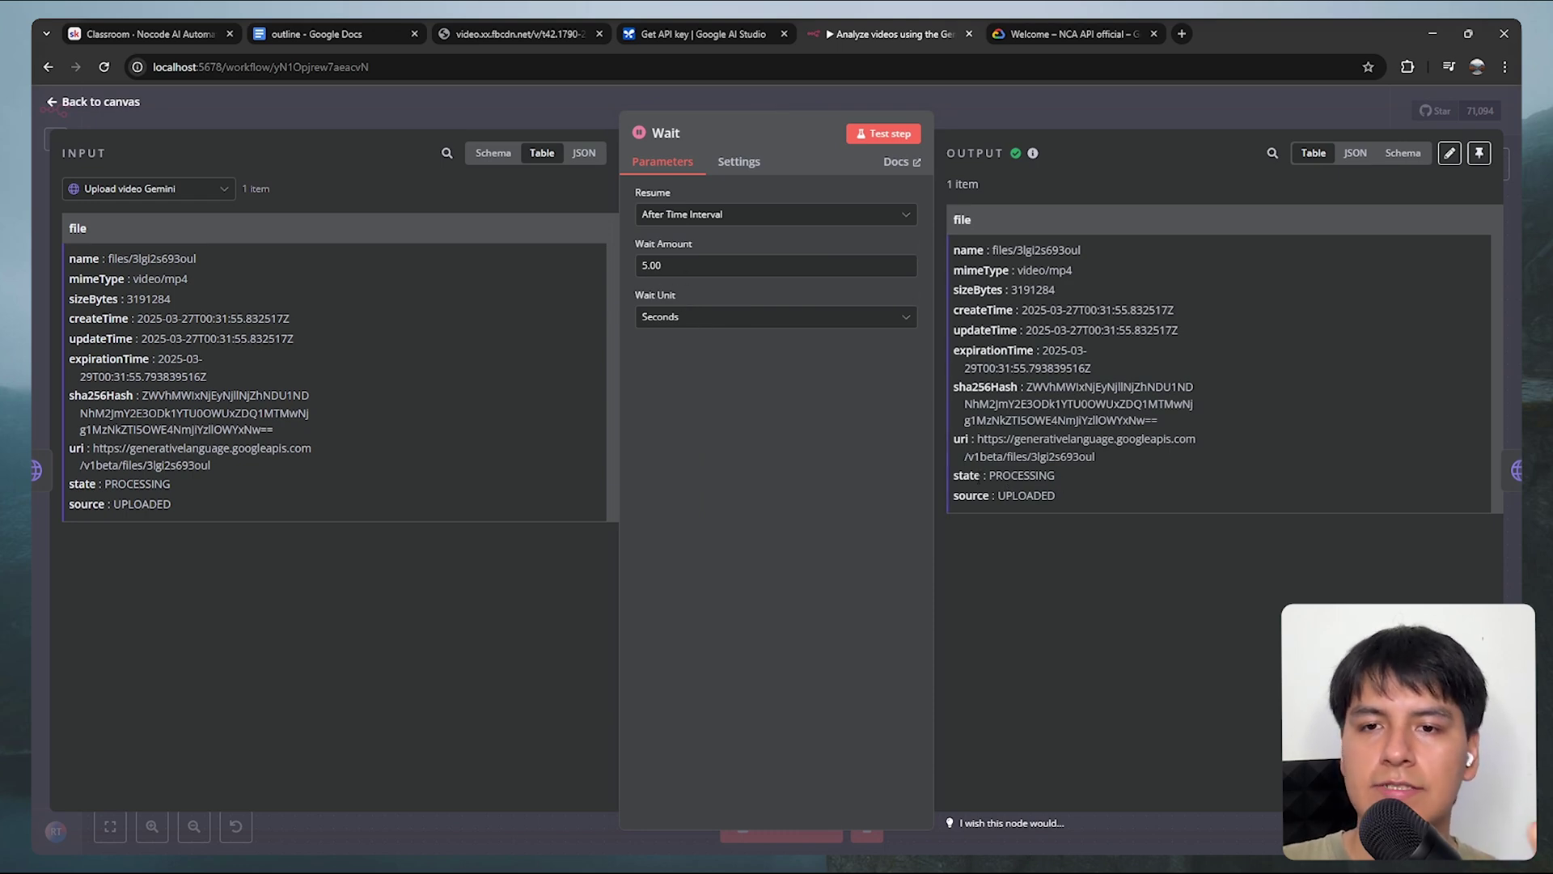
key("Escape")
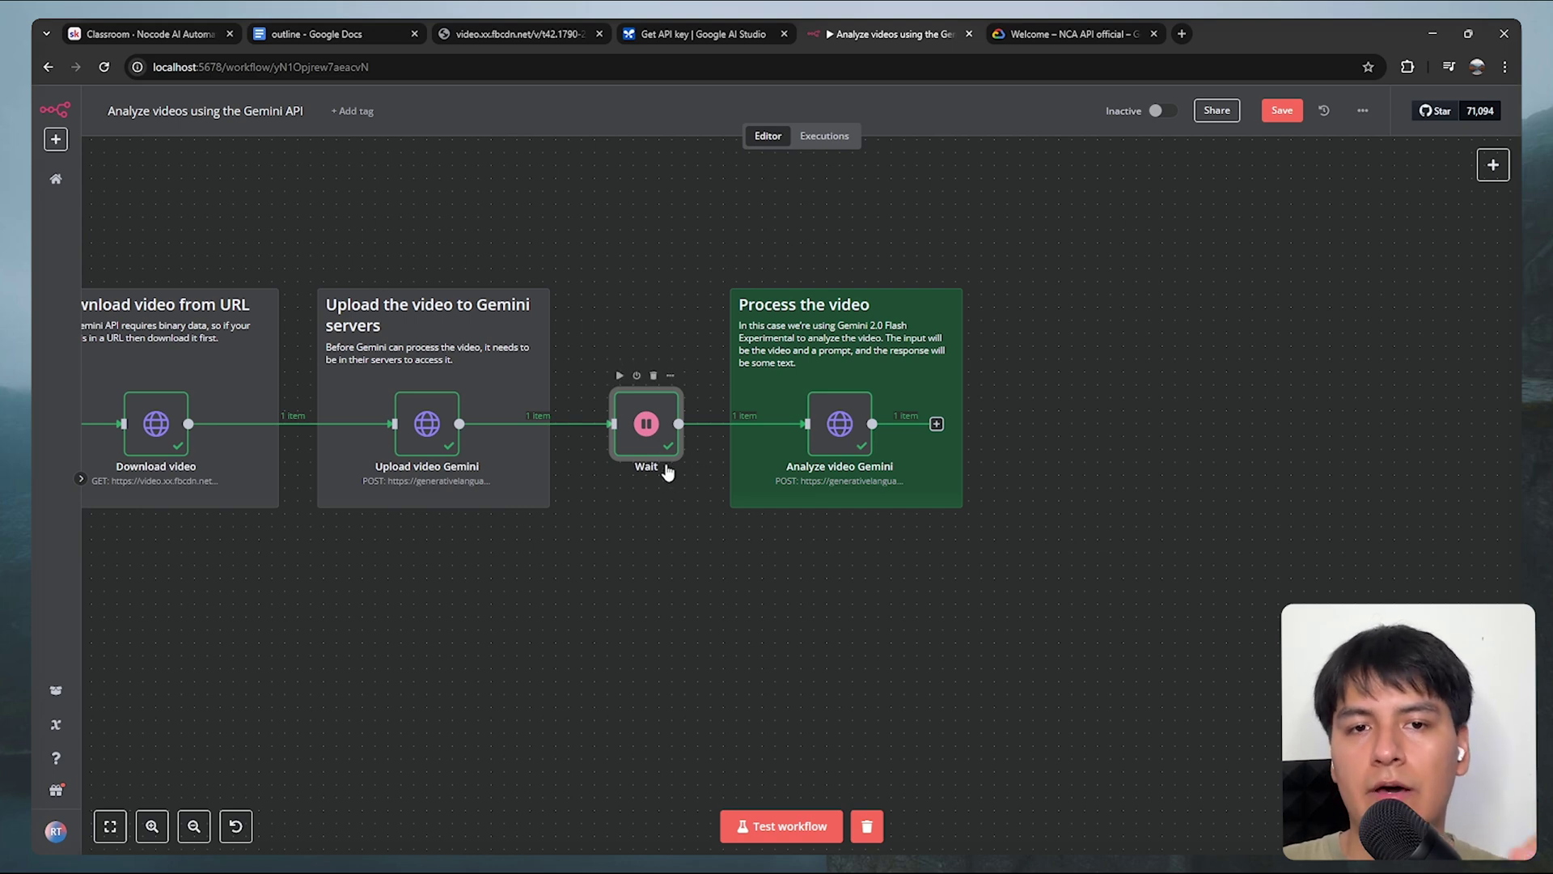
double_click(647, 429)
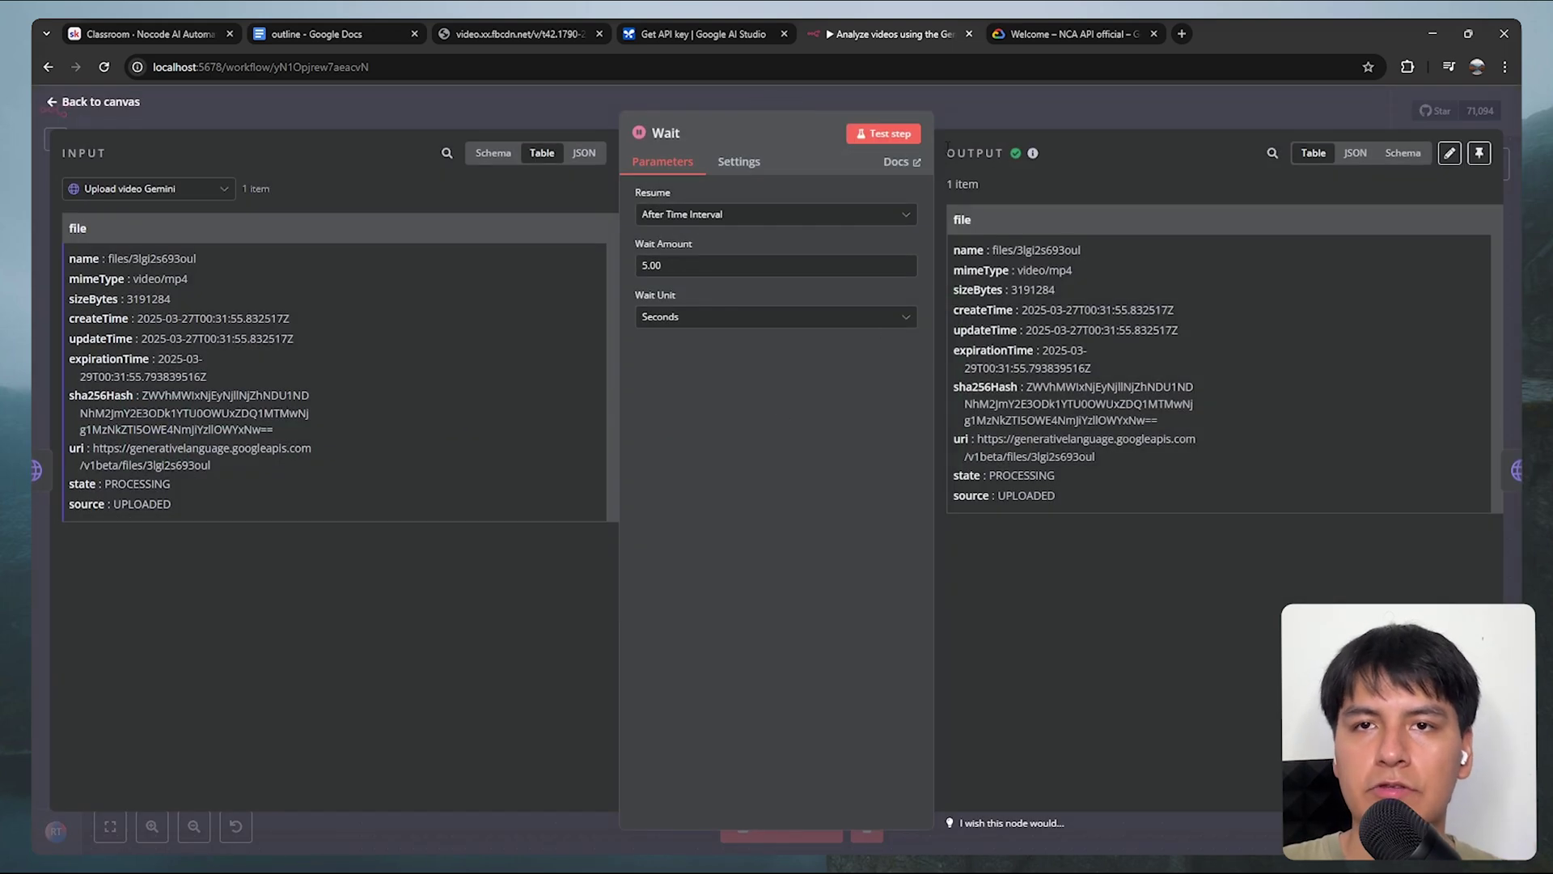
key("Escape")
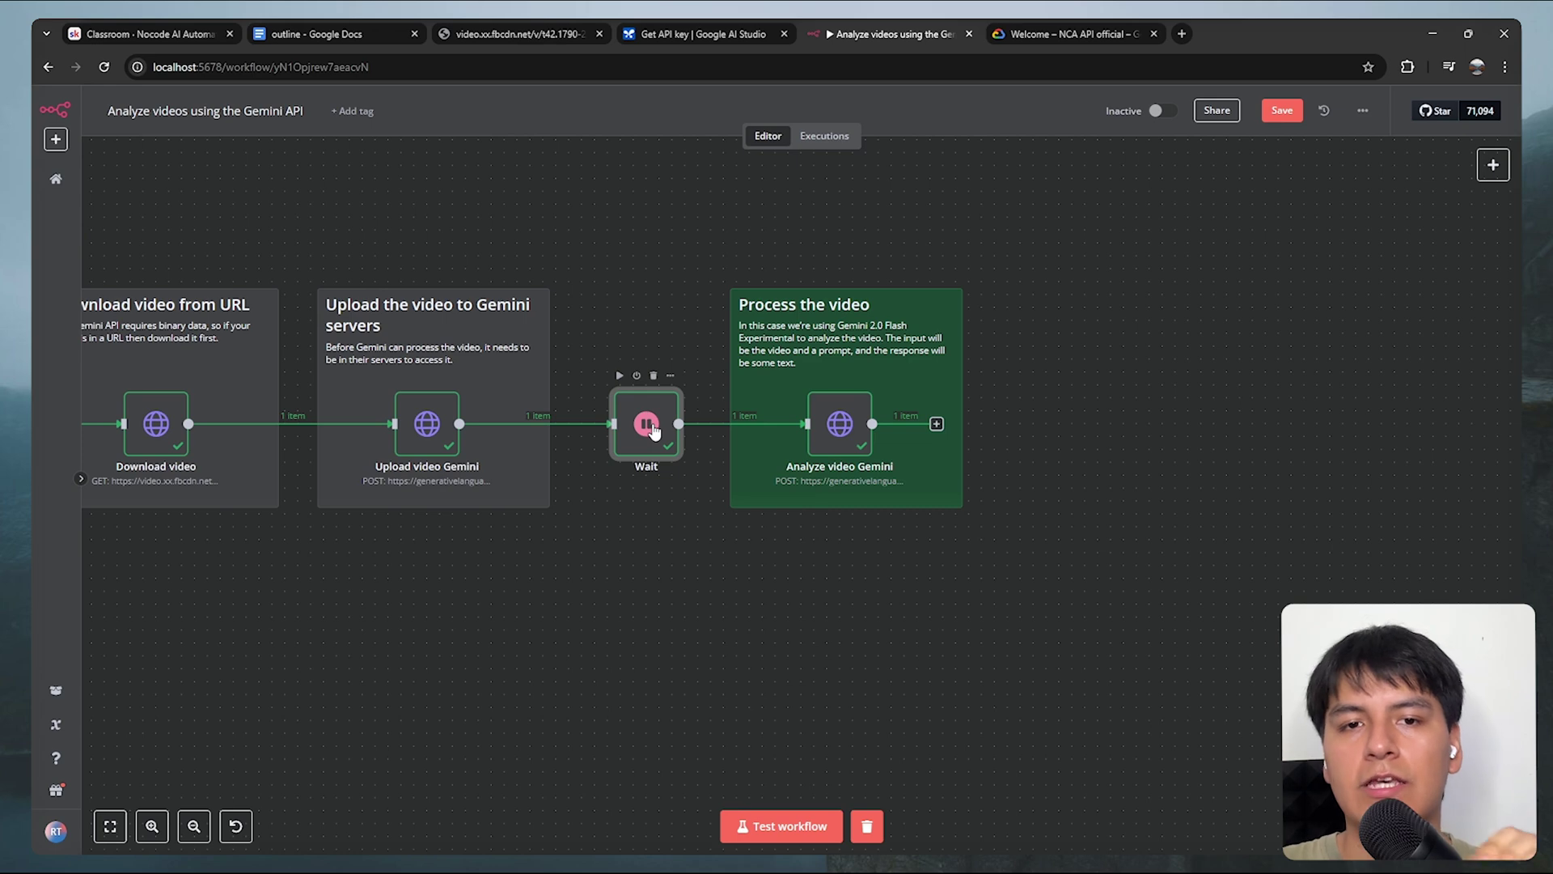
Examine the full request URL of the Analyze video Gemini node, covering the endpoint, the model name and the API key parameter
scroll(654, 428, "right", 2)
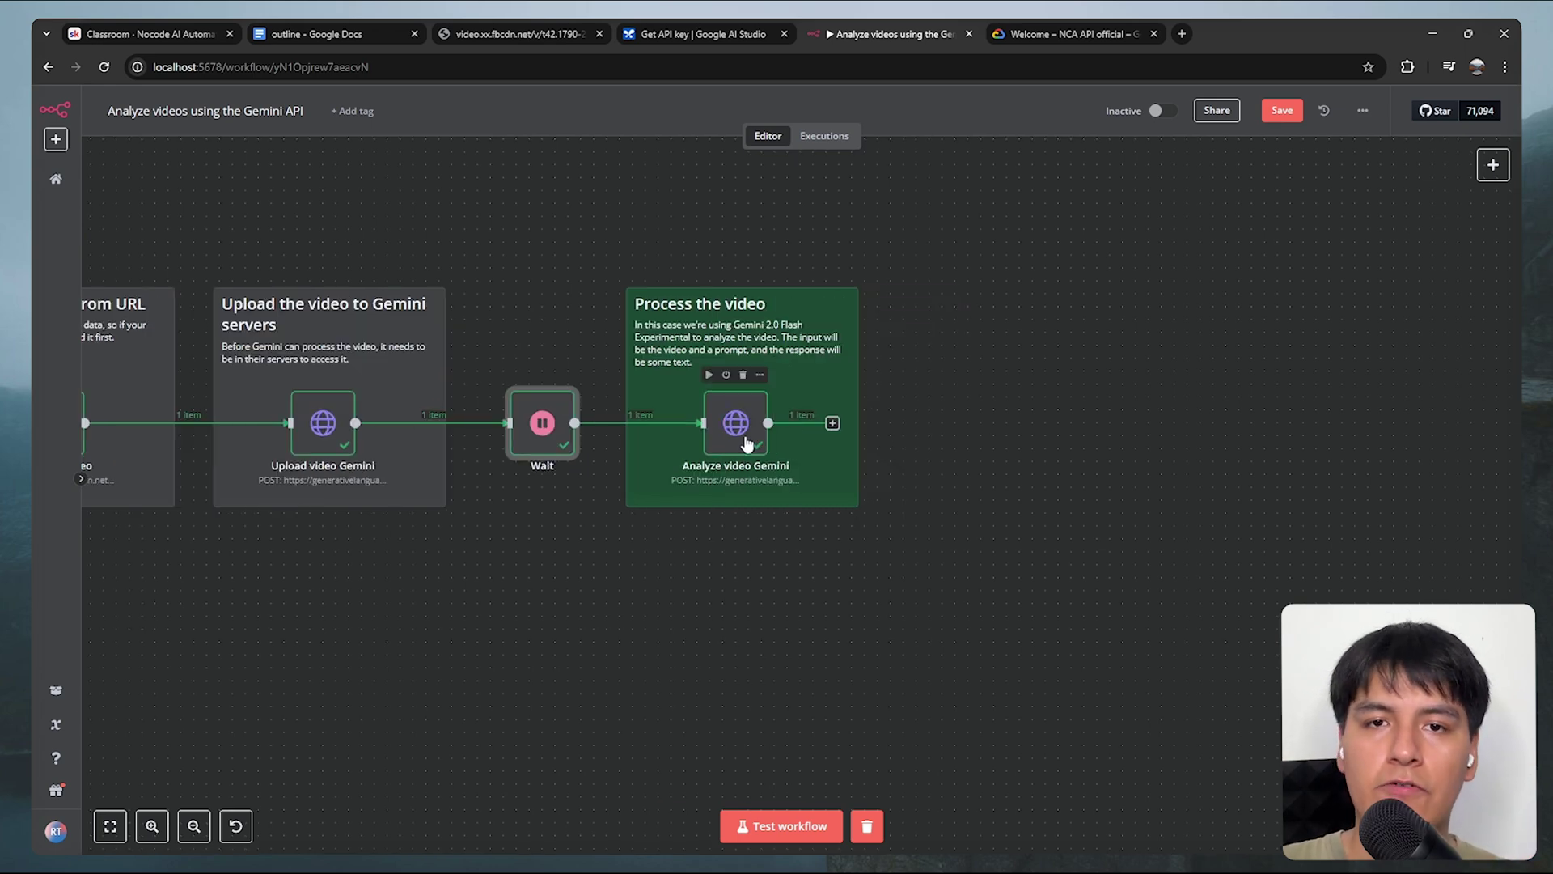
double_click(736, 426)
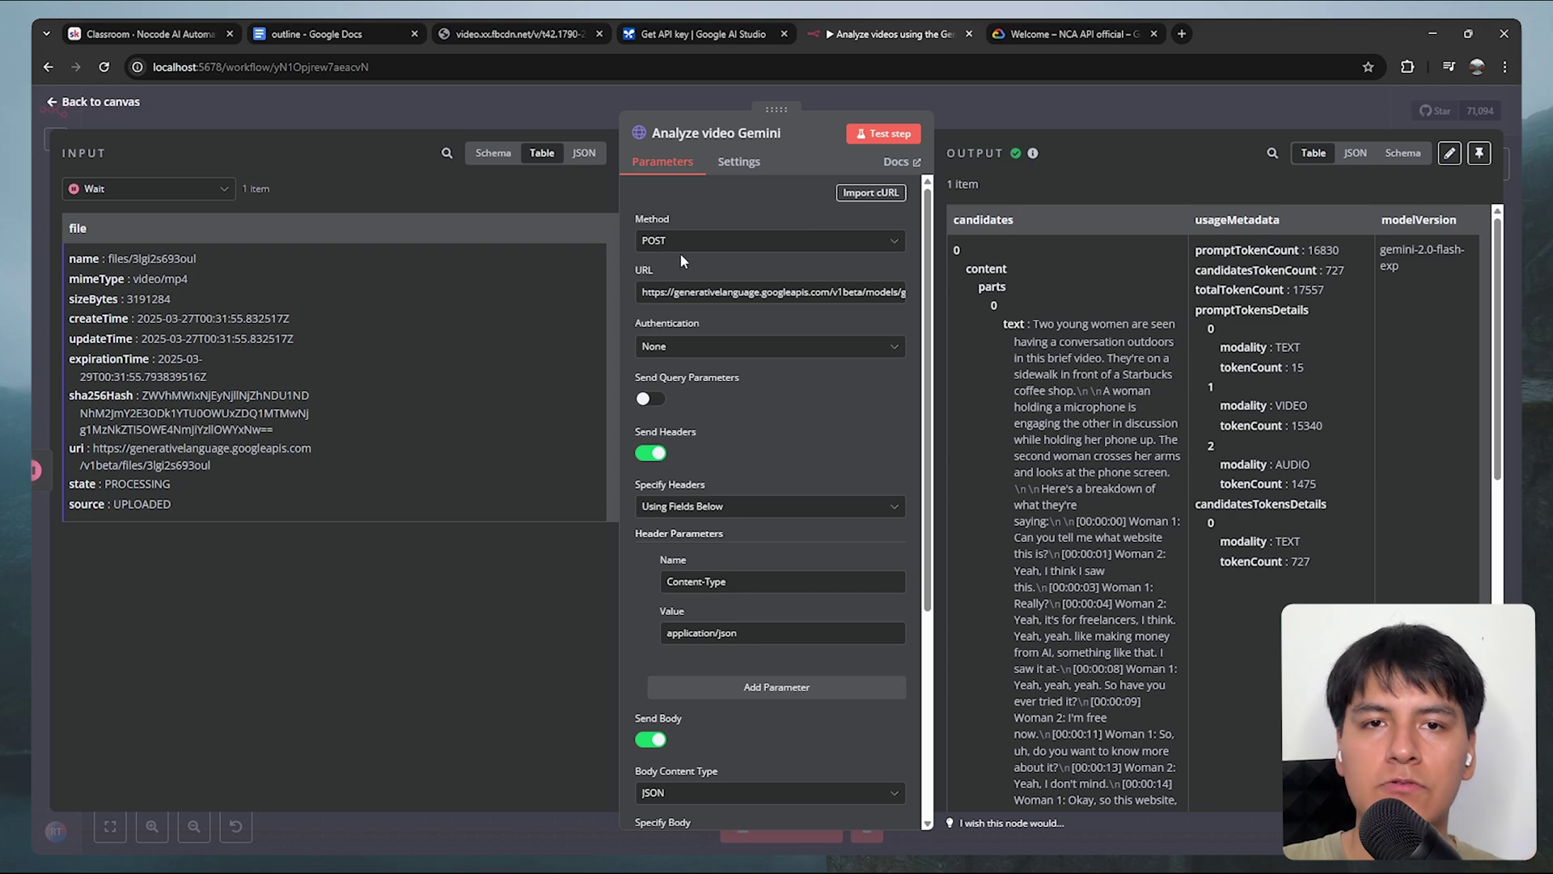
left_click(901, 294)
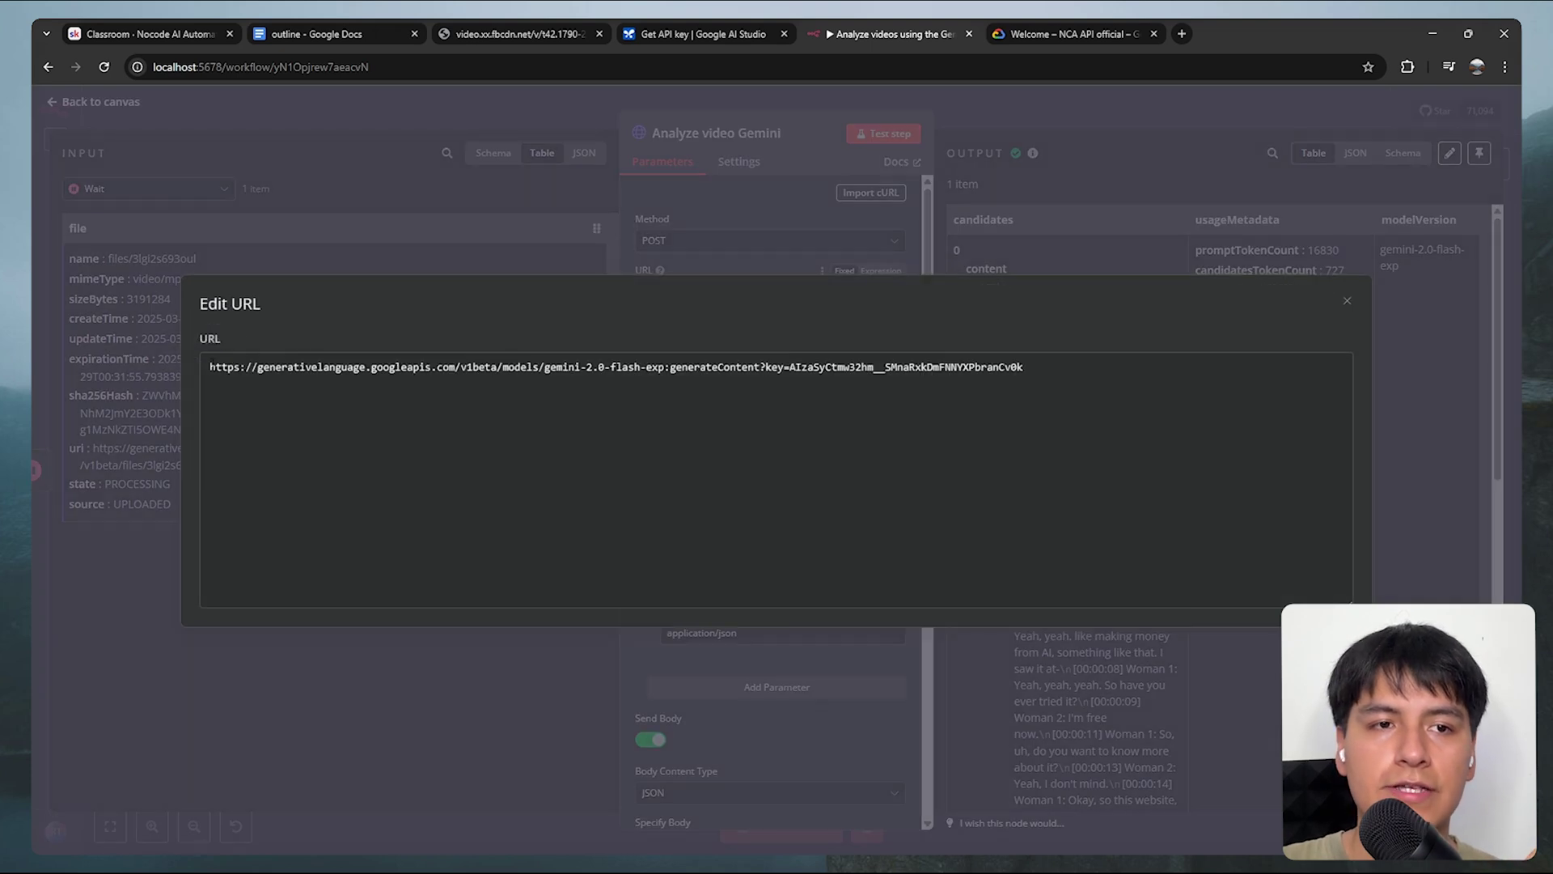
left_click_drag(210, 366, 783, 376)
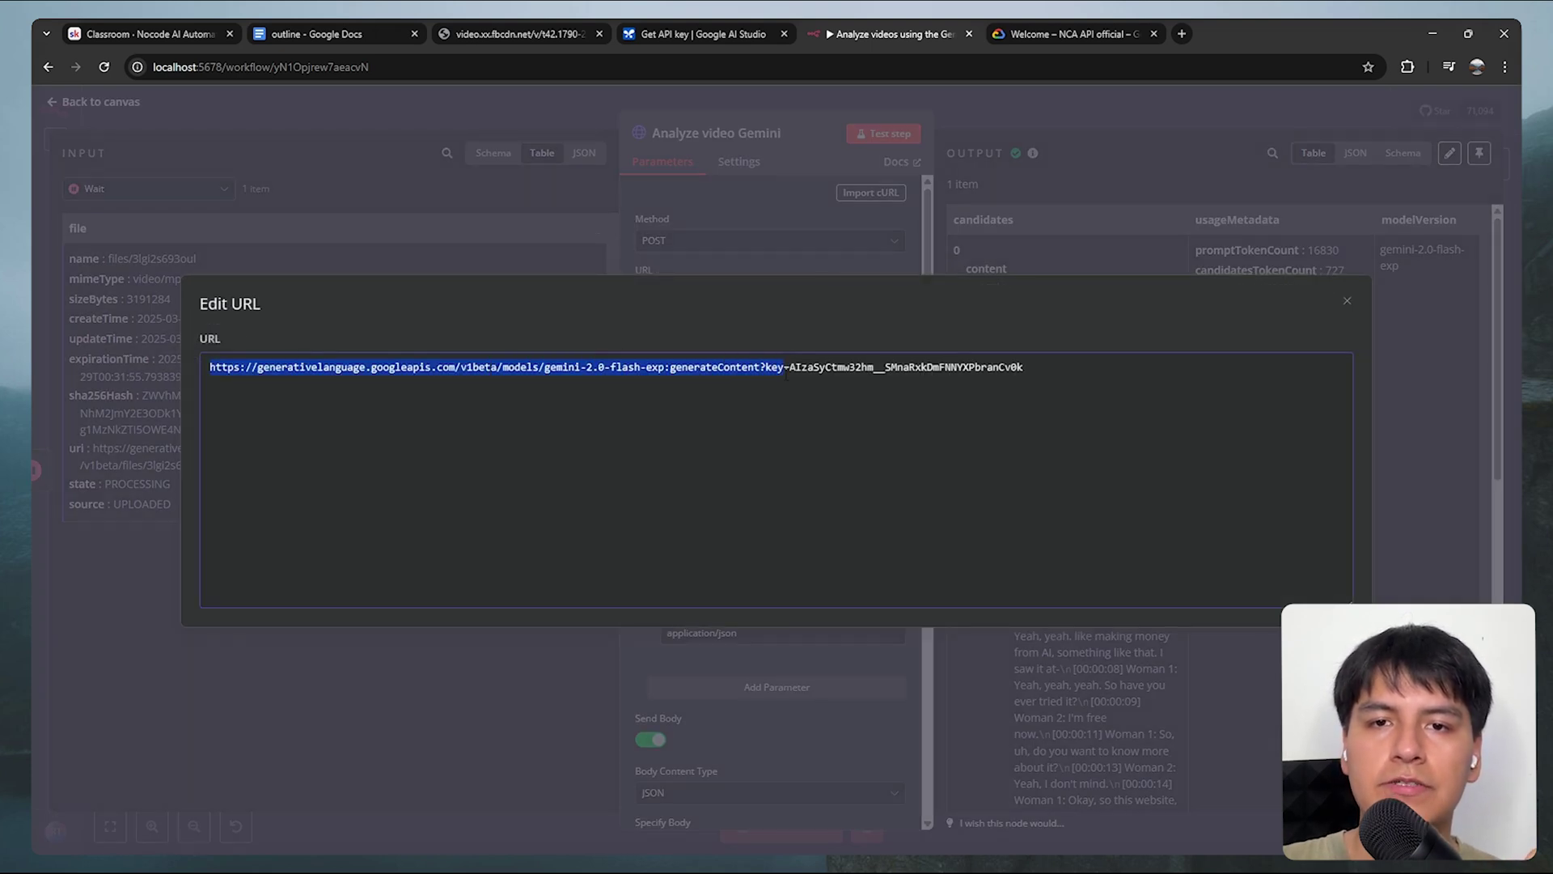
left_click(1039, 365)
left_click_drag(1037, 367, 797, 372)
left_click(546, 368)
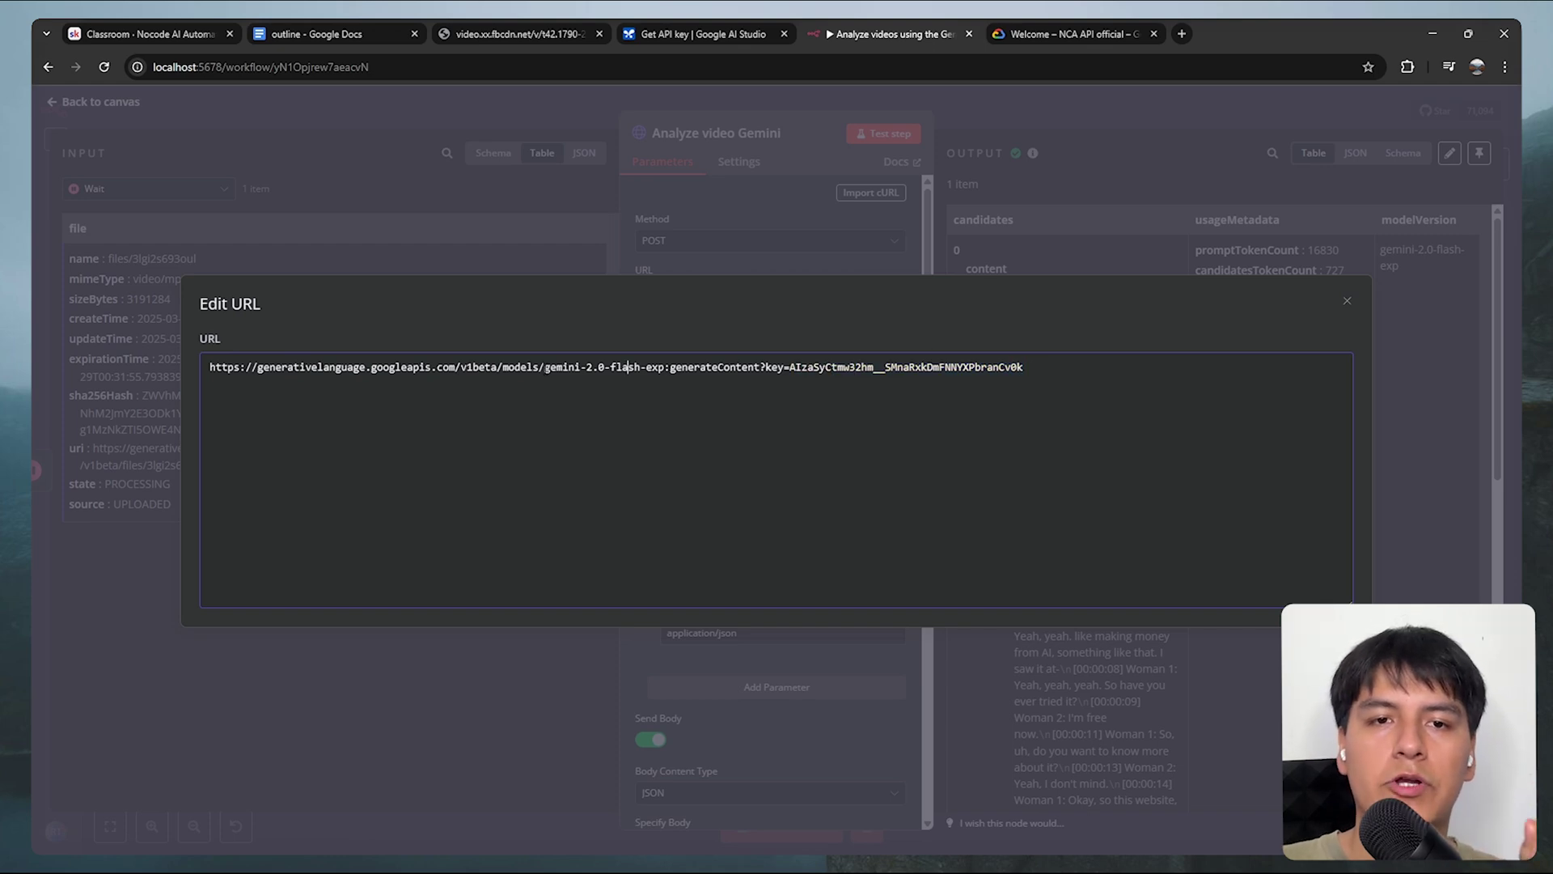
Check the model name in the request URL, then review the Analyze video Gemini node's header and body settings
left_click_drag(544, 368, 688, 368)
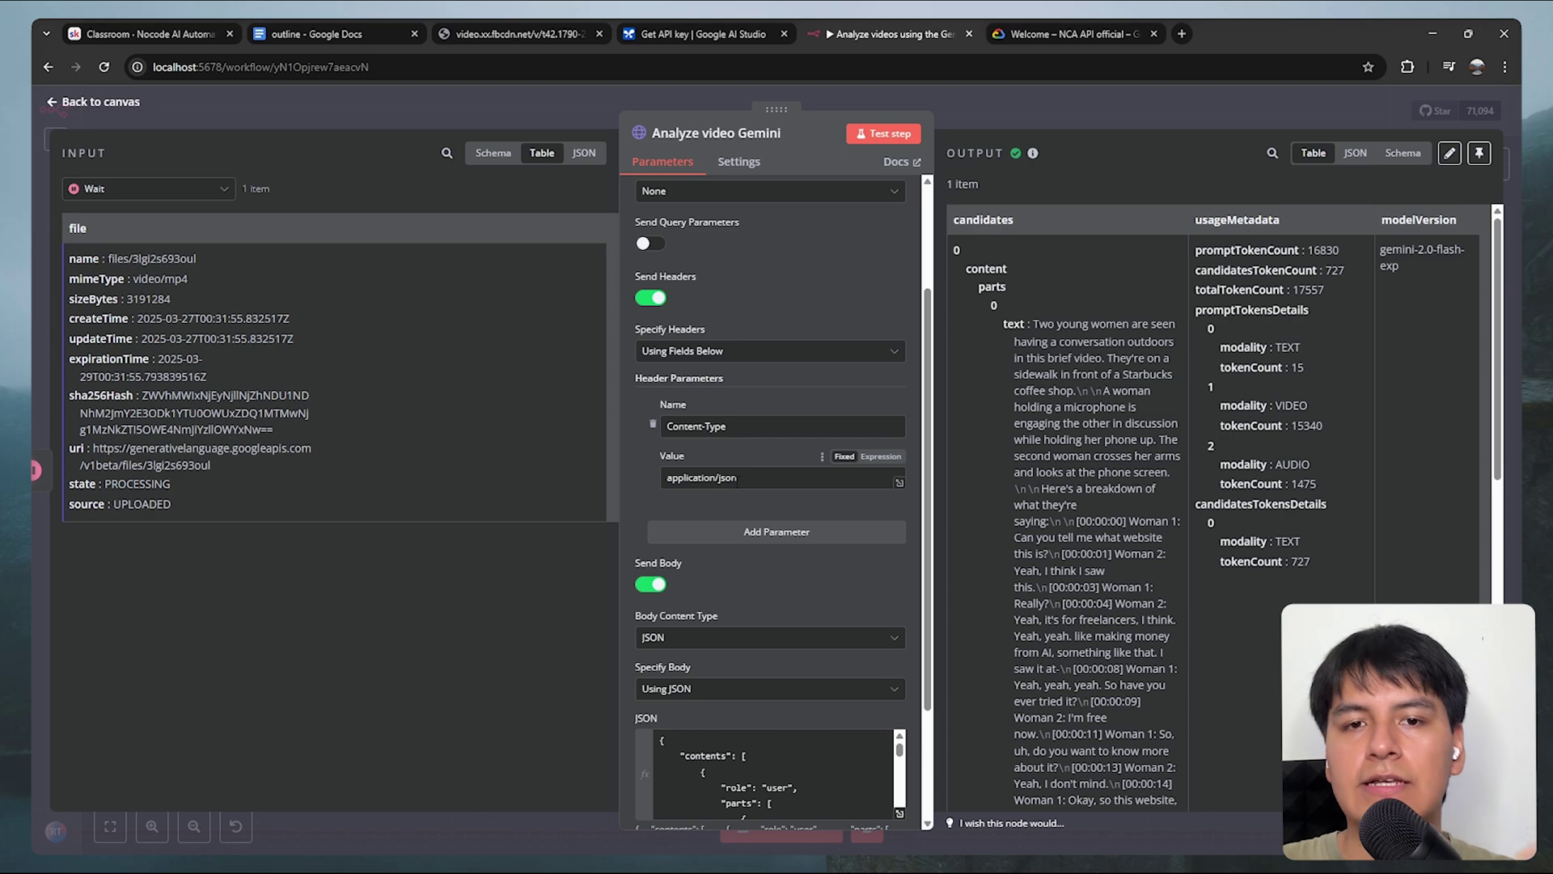
scroll(736, 493, "down", 2)
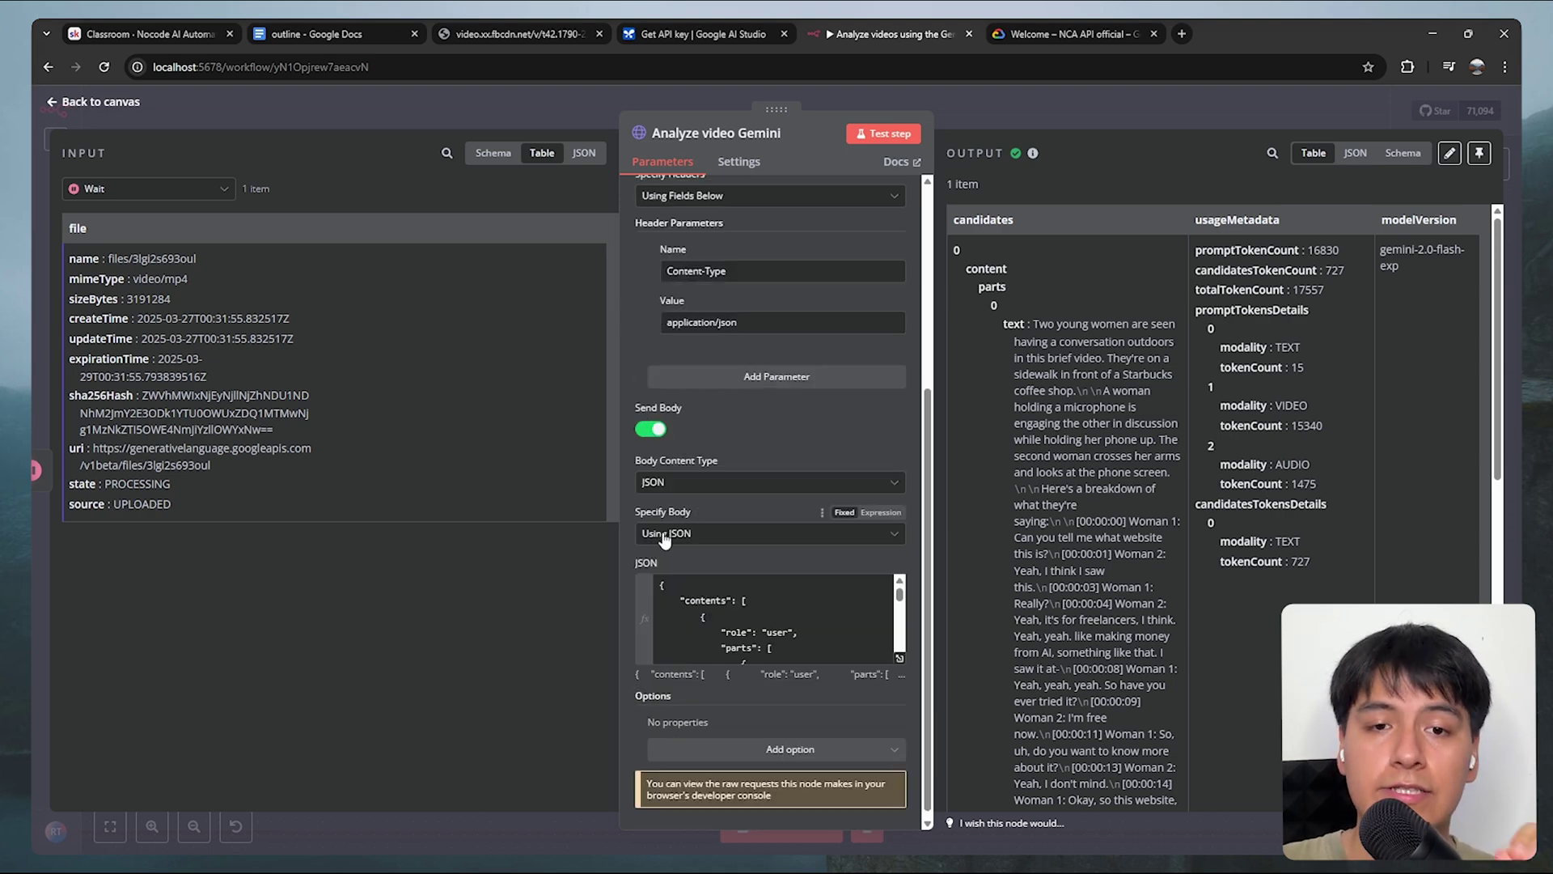
Open the JSON request body in the expression editor and examine its overall structure and the text prompt
left_click(898, 658)
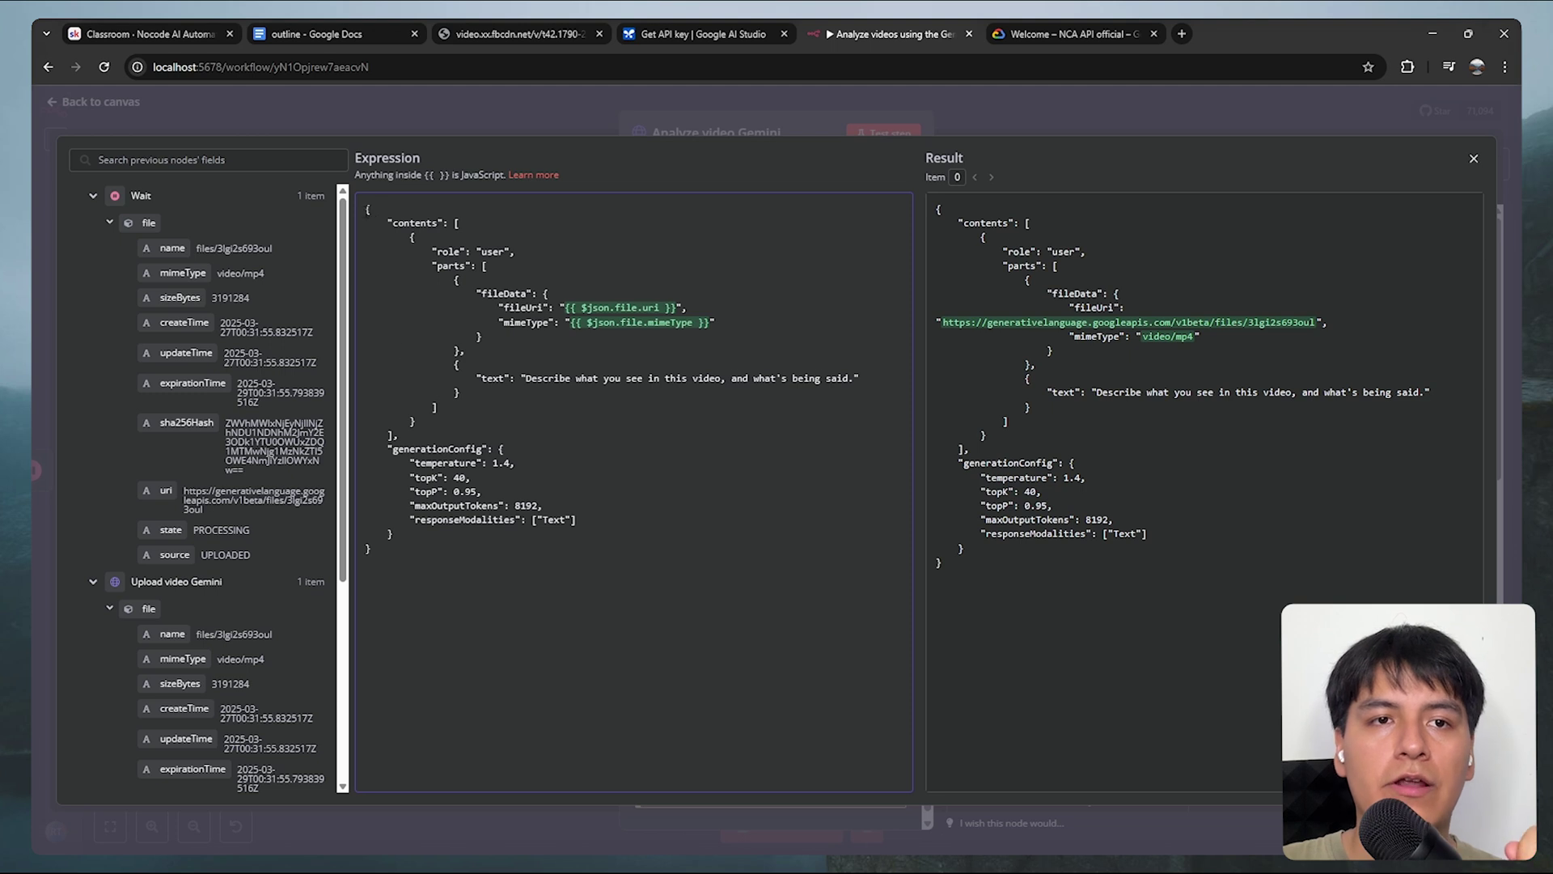
left_click_drag(366, 209, 411, 550)
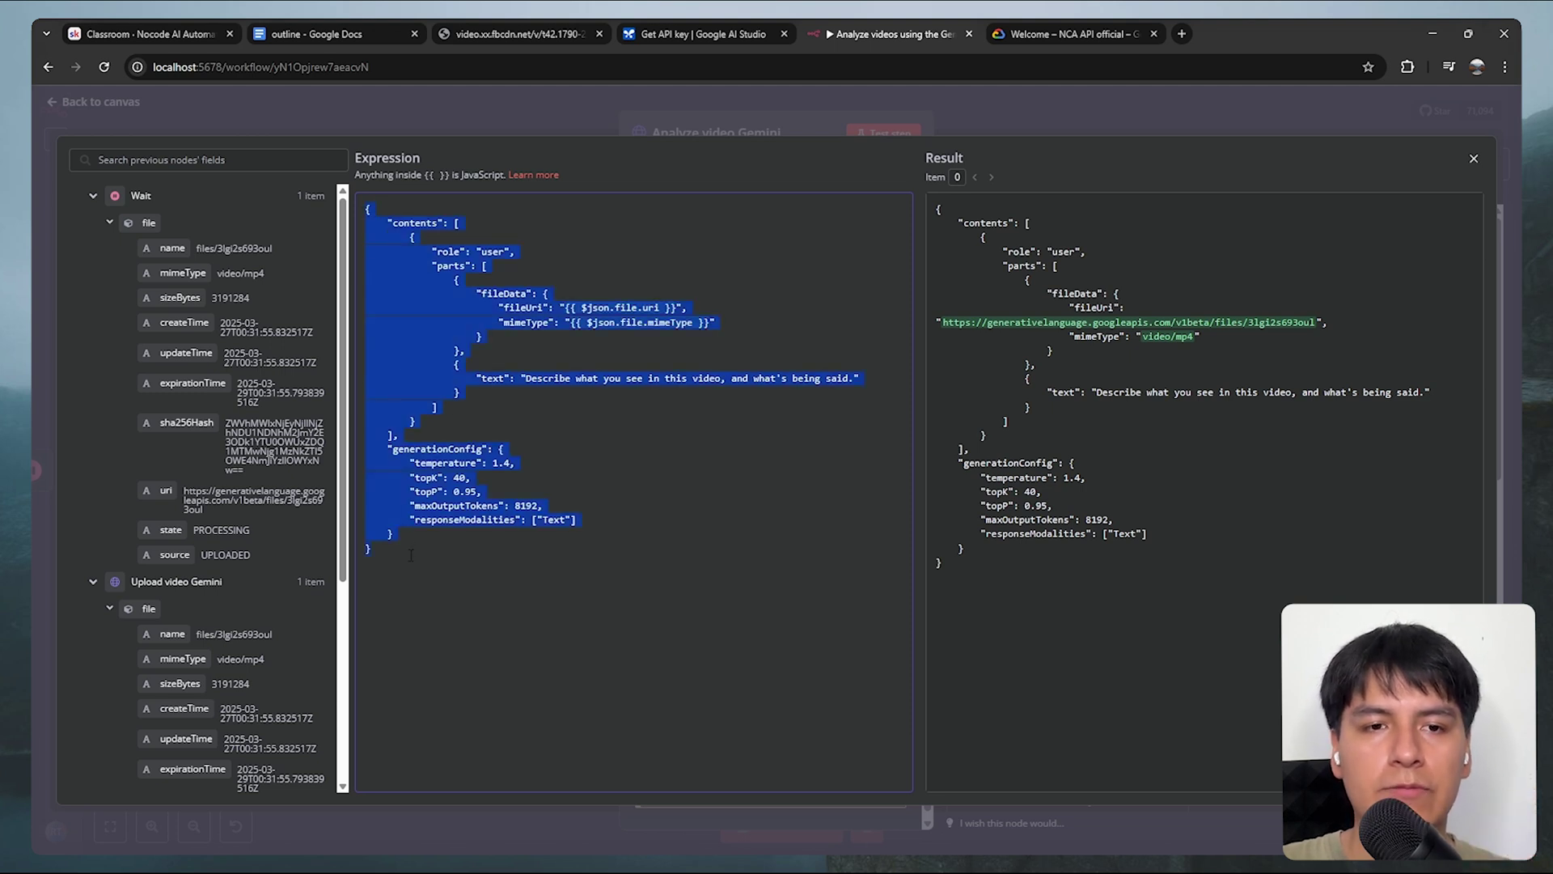
left_click(603, 440)
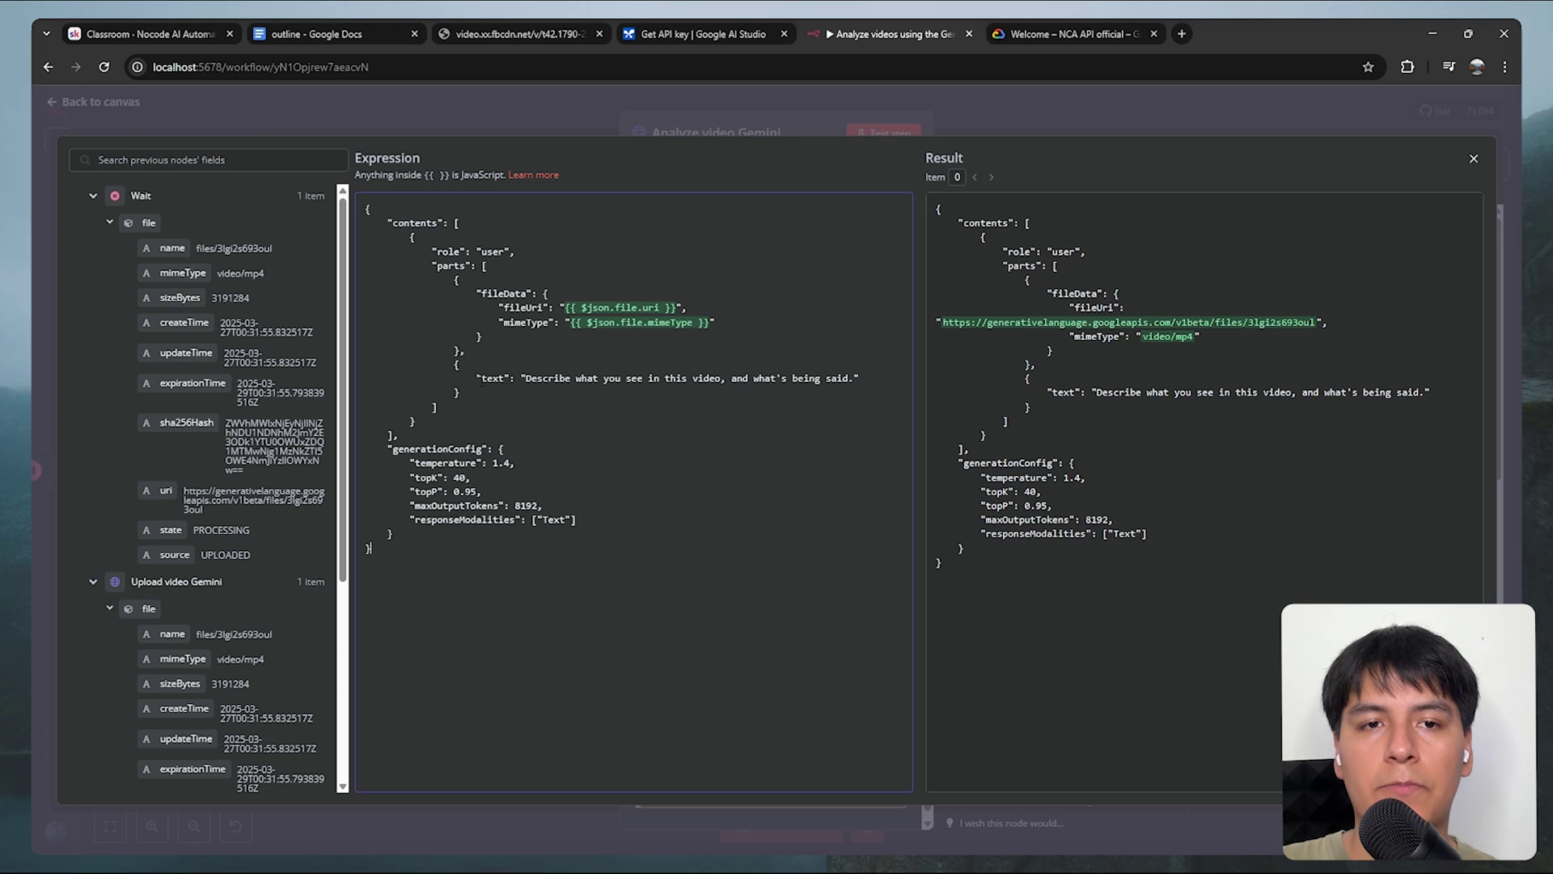
left_click_drag(483, 379, 588, 379)
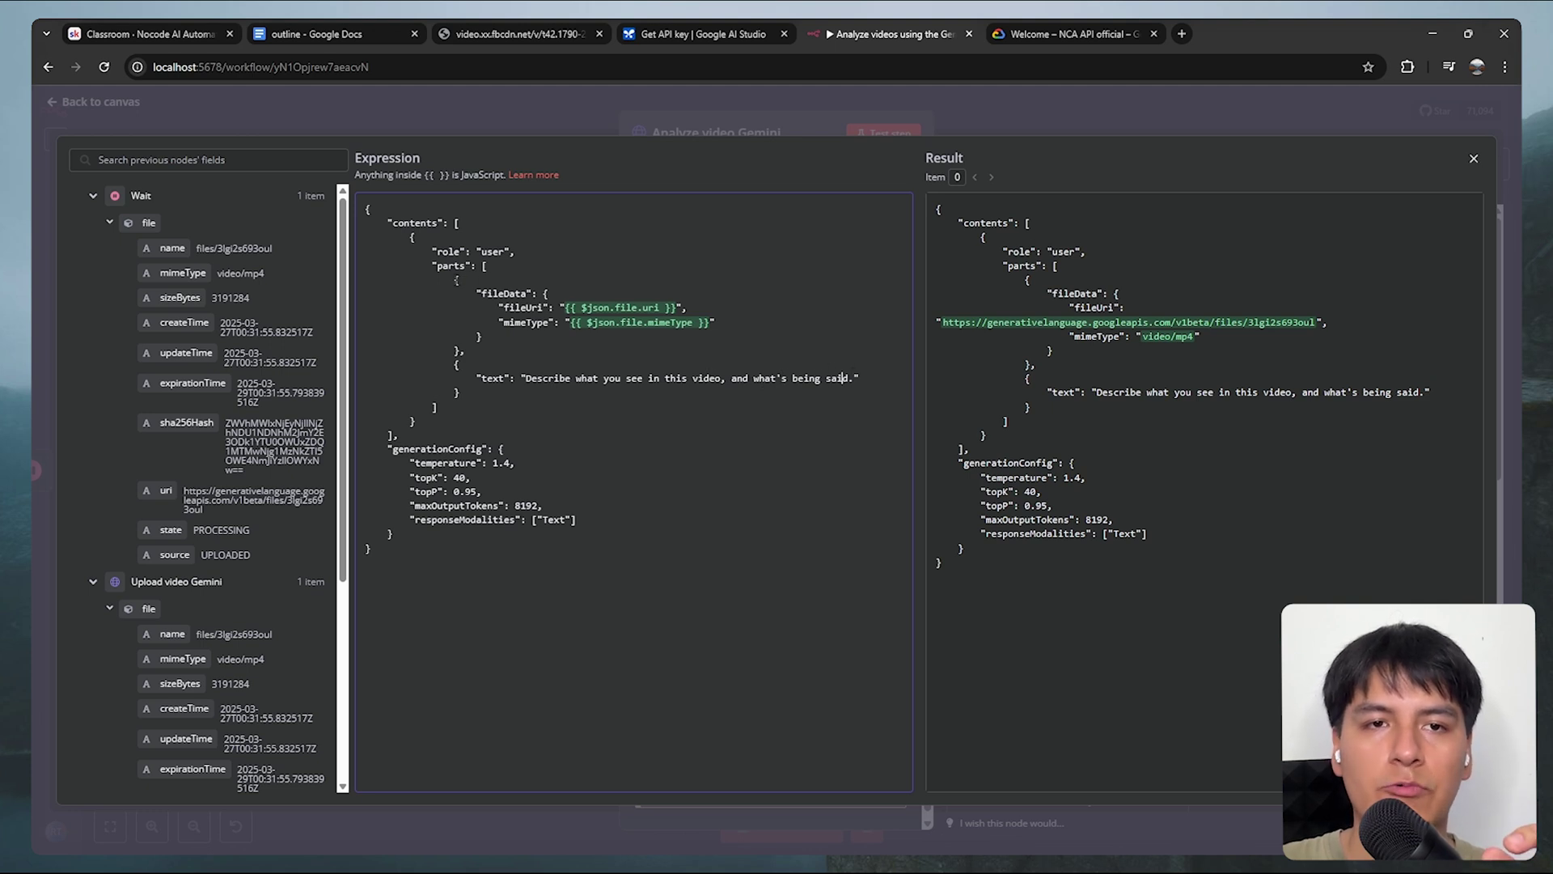
Compare the fileUri and mimeType expressions in fileData with the Wait node's uri and mimeType fields
left_click_drag(456, 280, 464, 351)
left_click(524, 308)
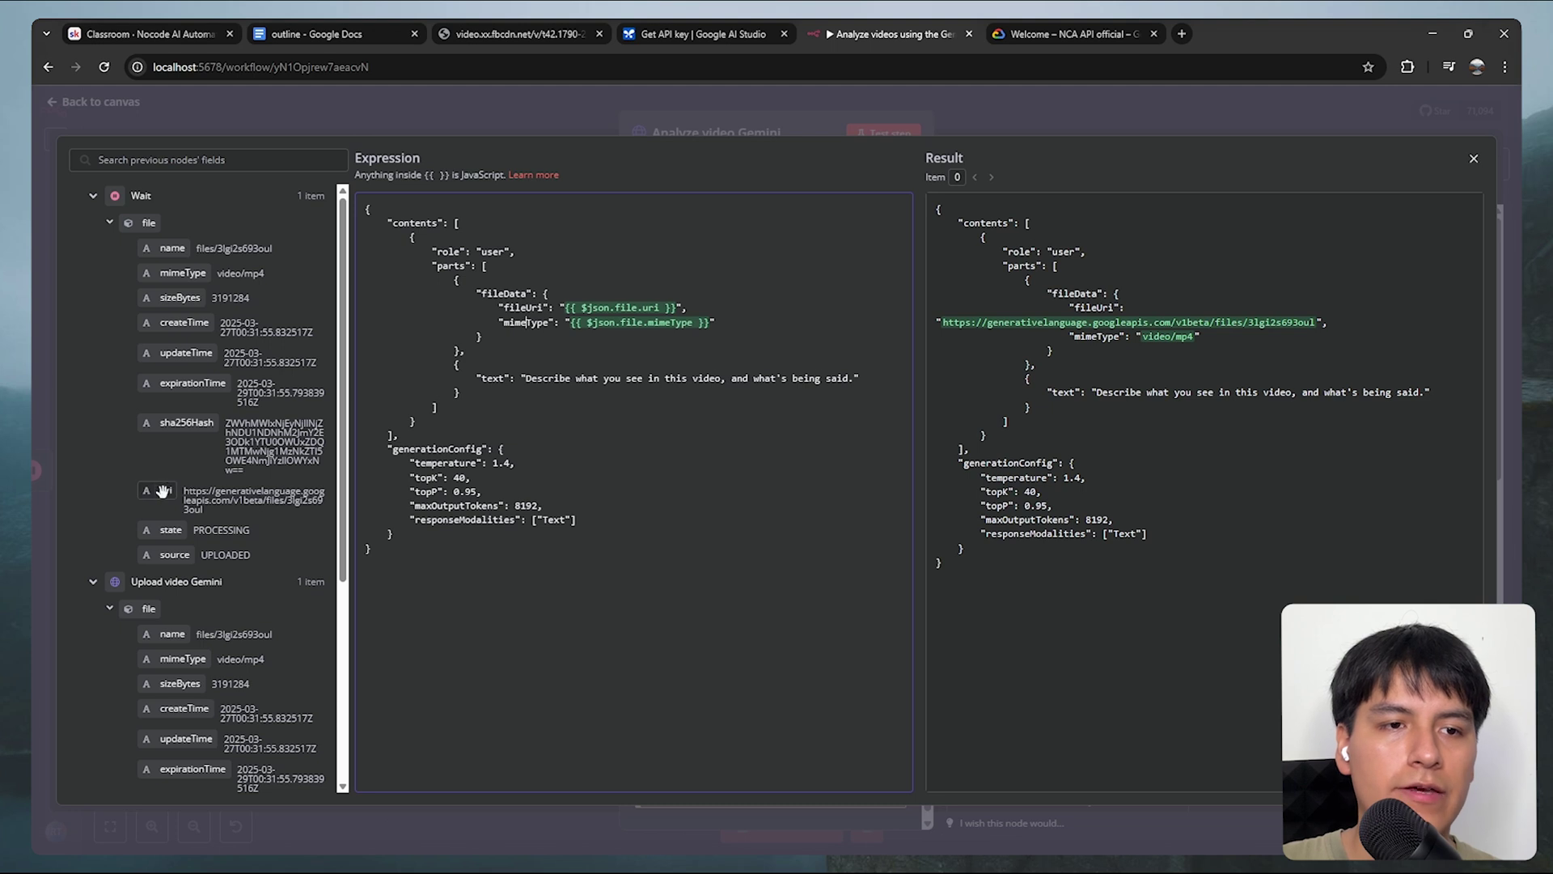
left_click_drag(161, 496, 530, 338)
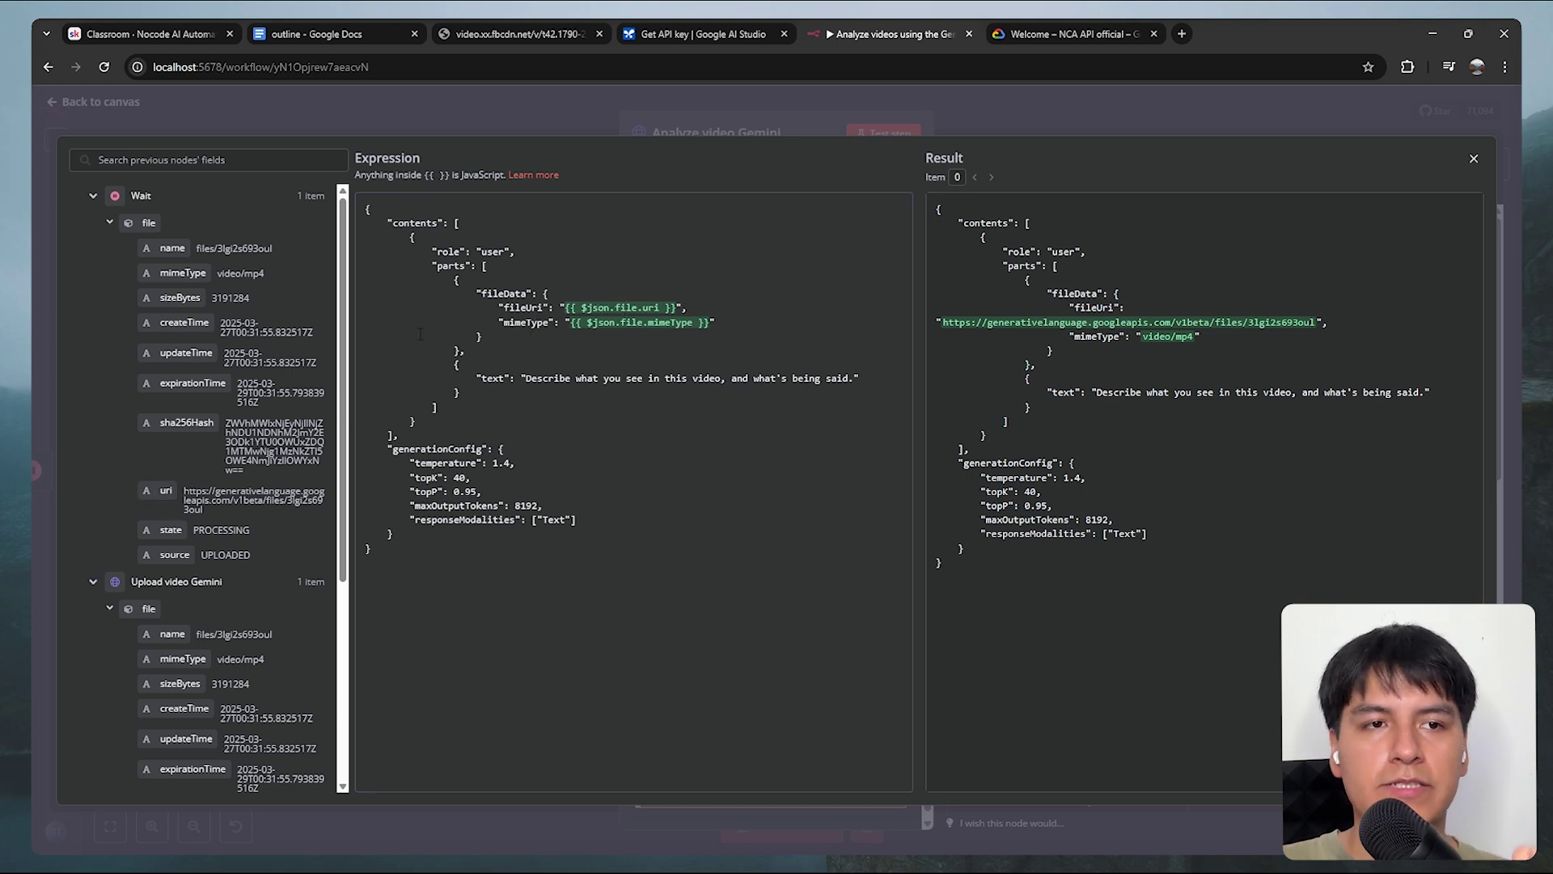
mouse_move(174, 275)
left_mouse_down()
mouse_move(684, 332)
mouse_move(150, 279)
left_mouse_up()
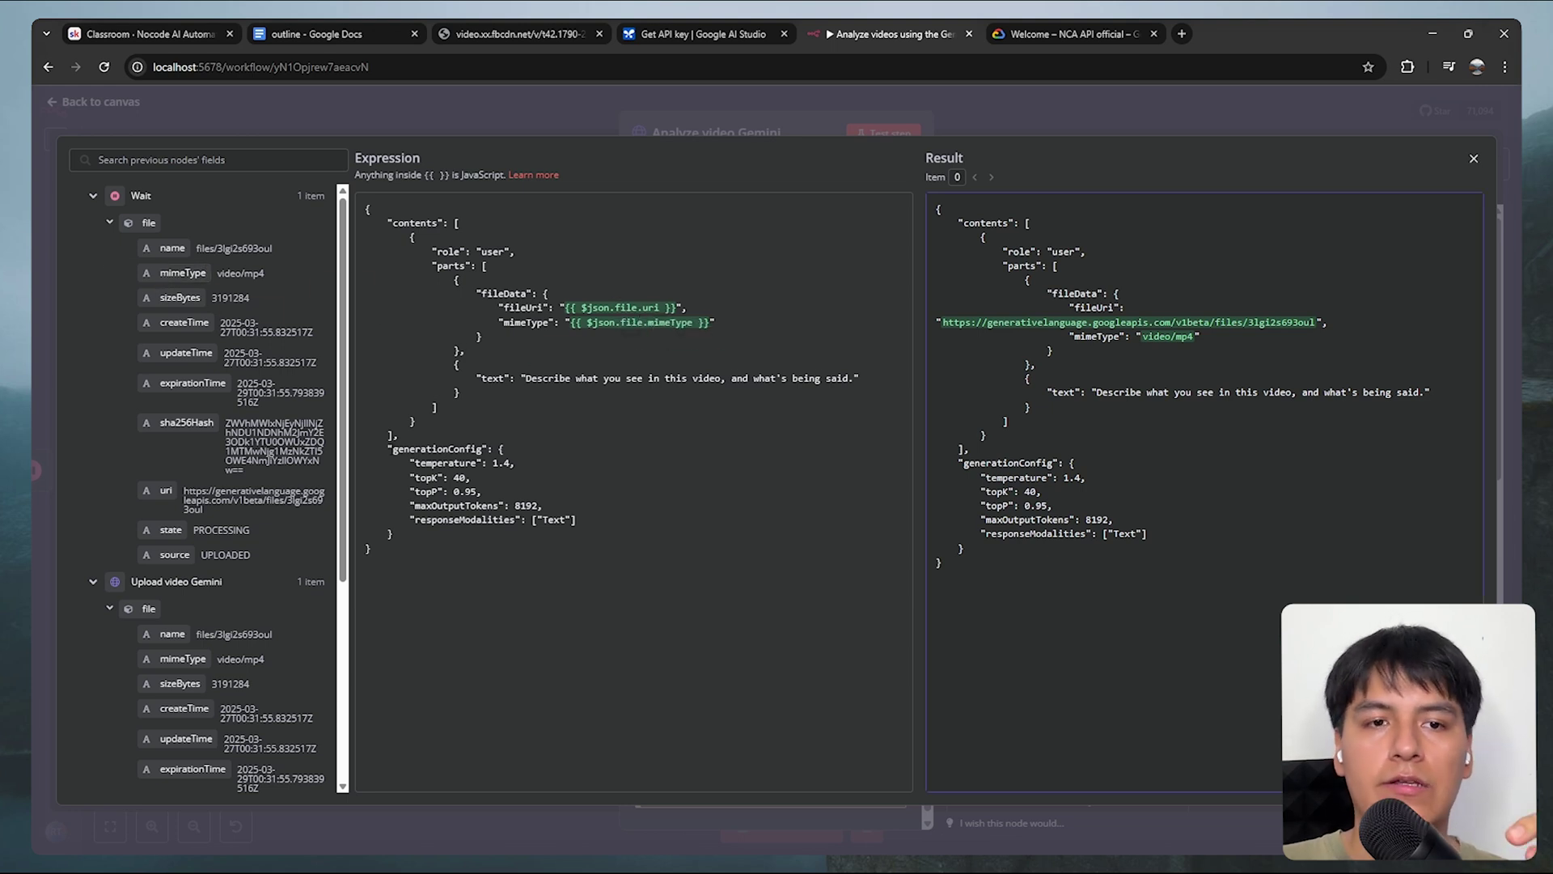
Review the generationConfig block from temperature to responseModalities and close the expression editor
left_click_drag(388, 448, 485, 492)
left_click(531, 519)
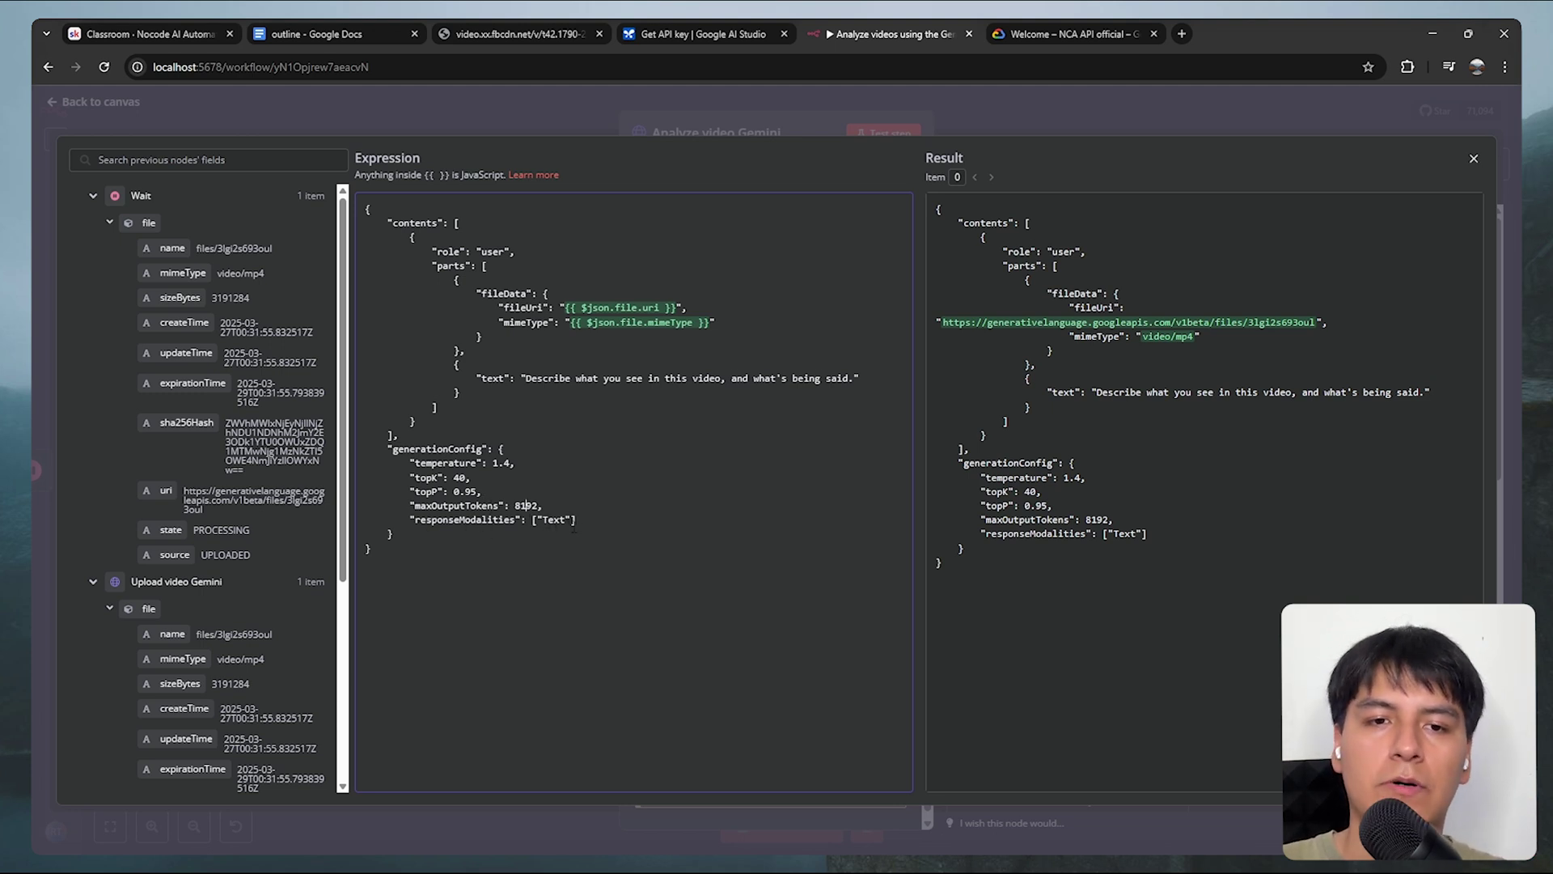
left_click(1473, 159)
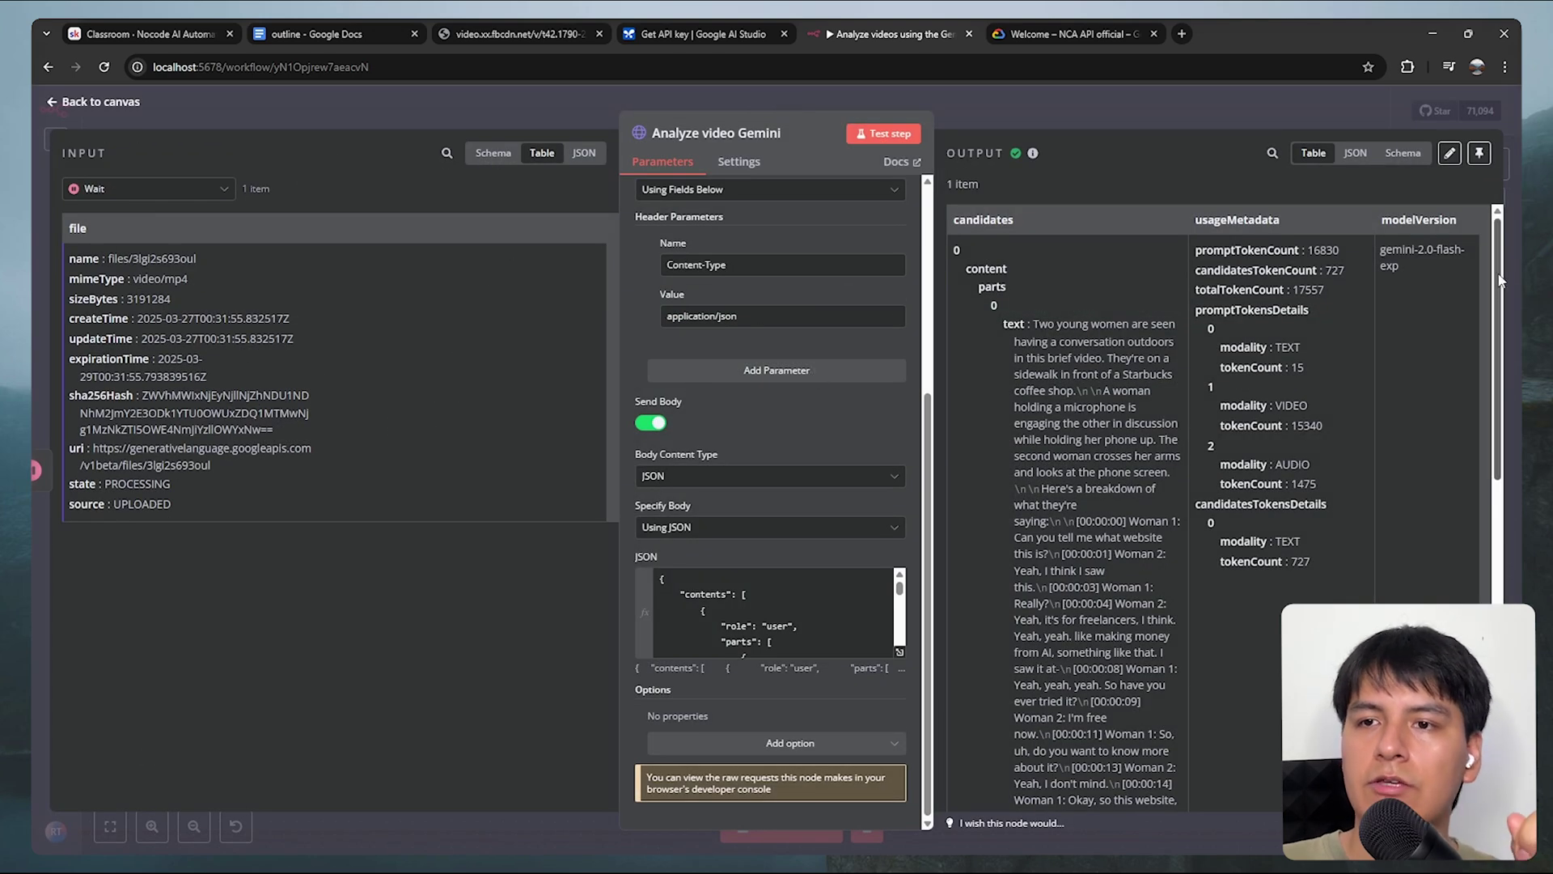
Examine the generated video description under candidates in the Analyze video Gemini node's output
mouse_move(1497, 285)
left_mouse_down()
mouse_move(1516, 538)
mouse_move(1501, 275)
left_mouse_up()
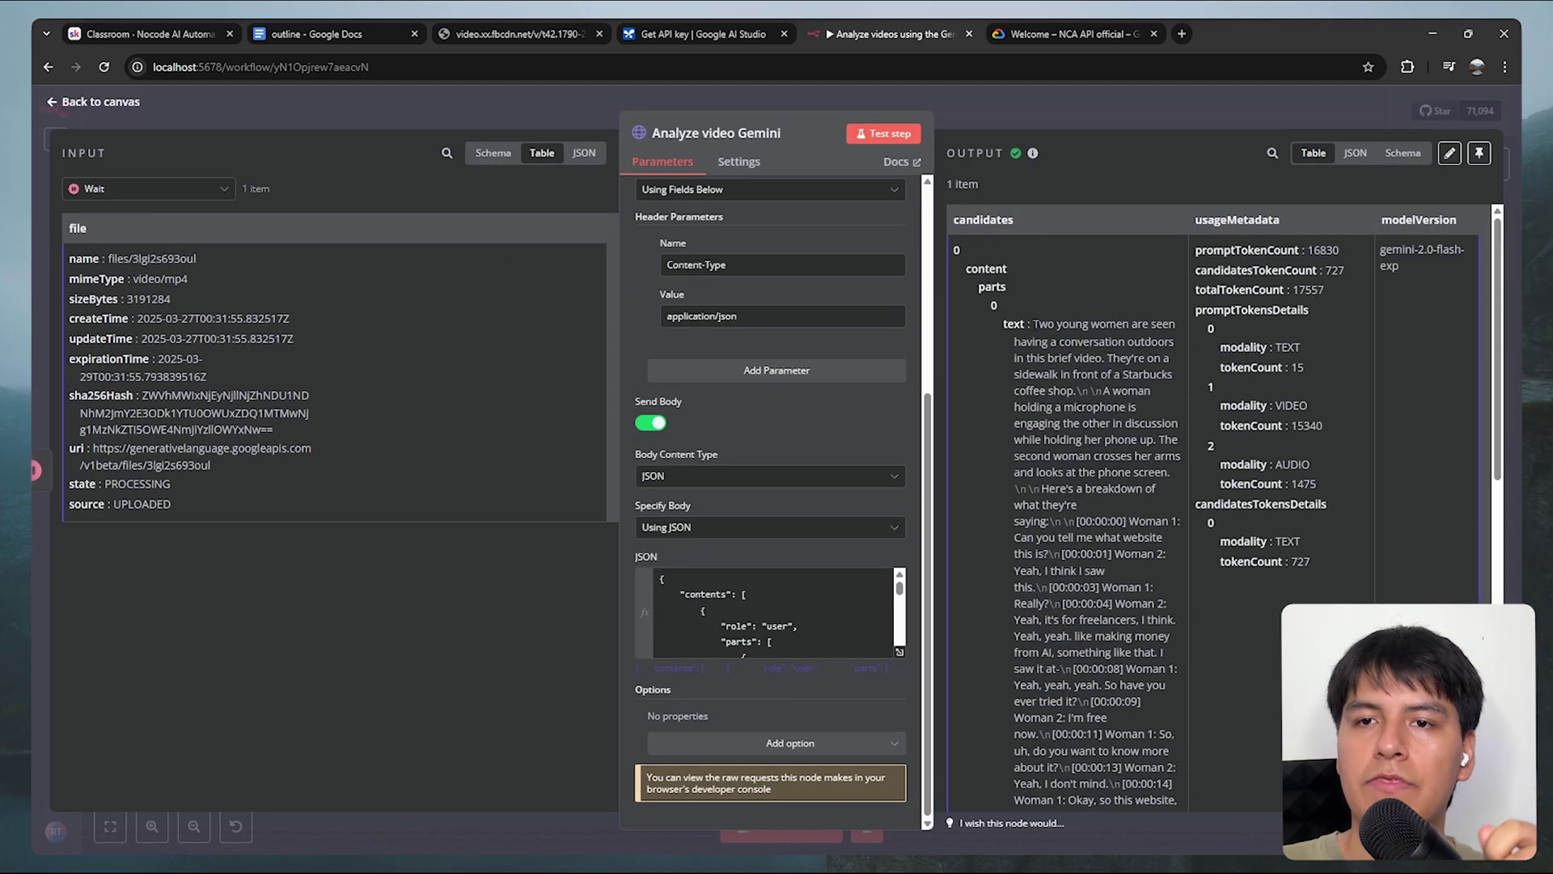
left_click_drag(1034, 323, 1165, 653)
left_click(1326, 647)
Examine the total token count and the text, audio and video prompt token details under usageMetadata, and return to the canvas
left_click_drag(1195, 289, 1325, 289)
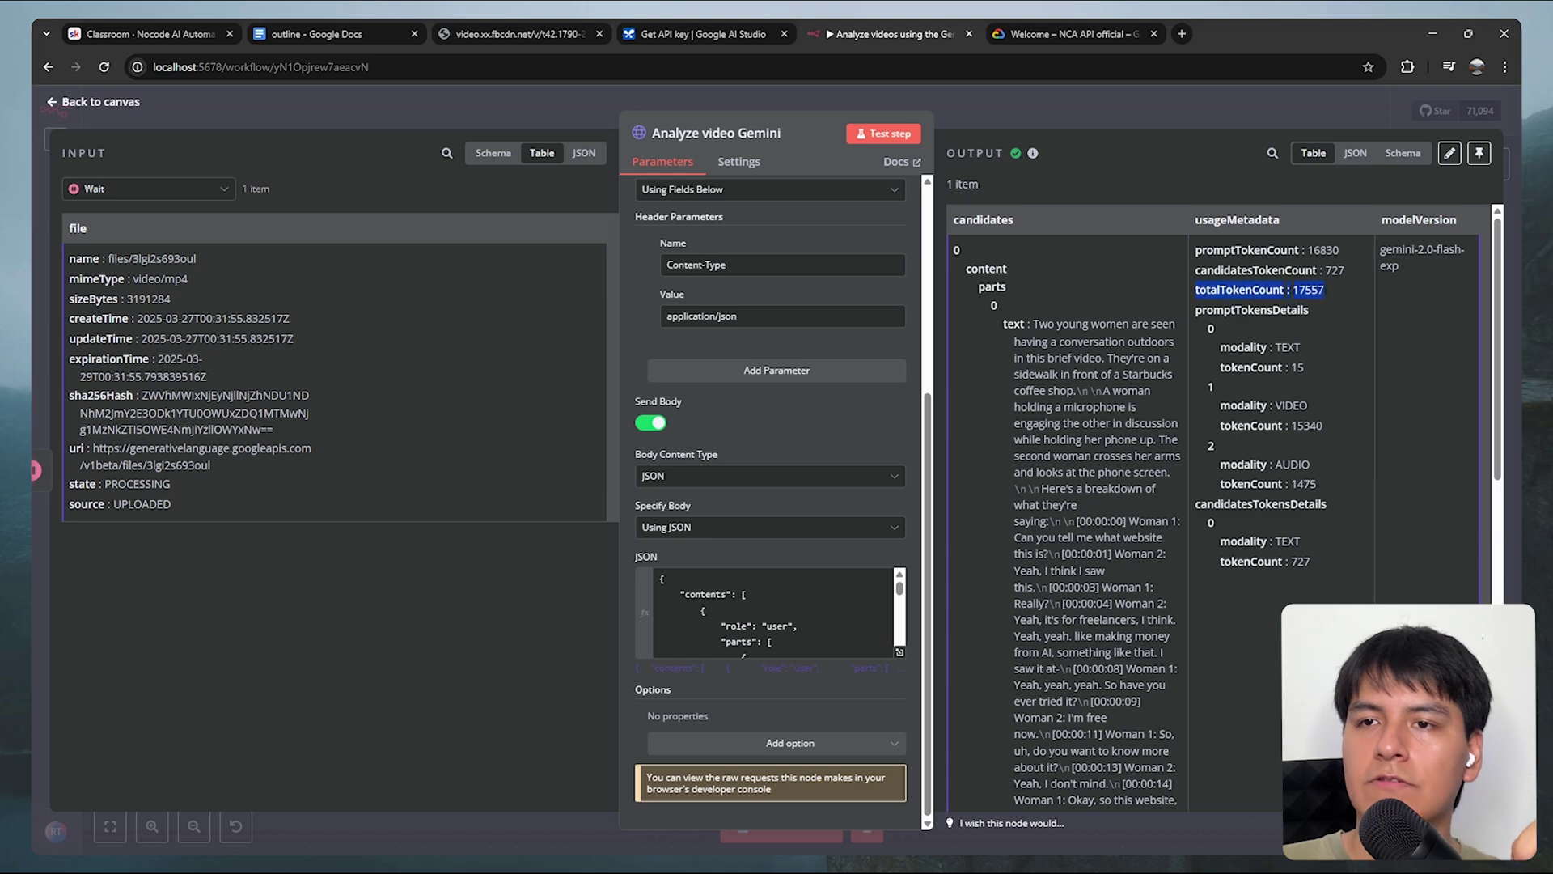
left_click_drag(1220, 346, 1273, 364)
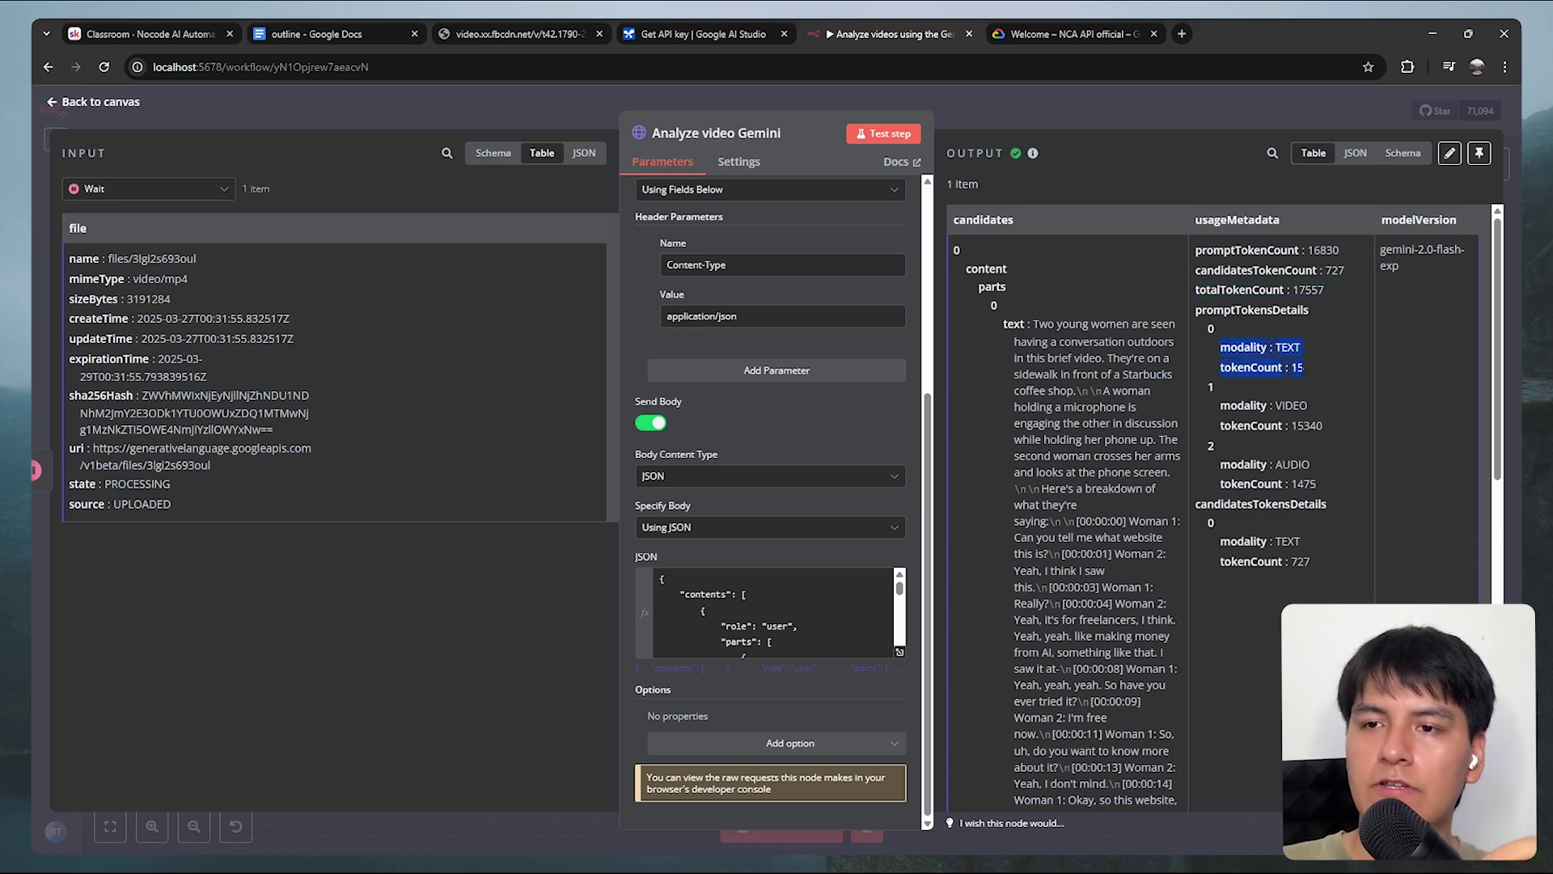
left_click_drag(1219, 463, 1320, 486)
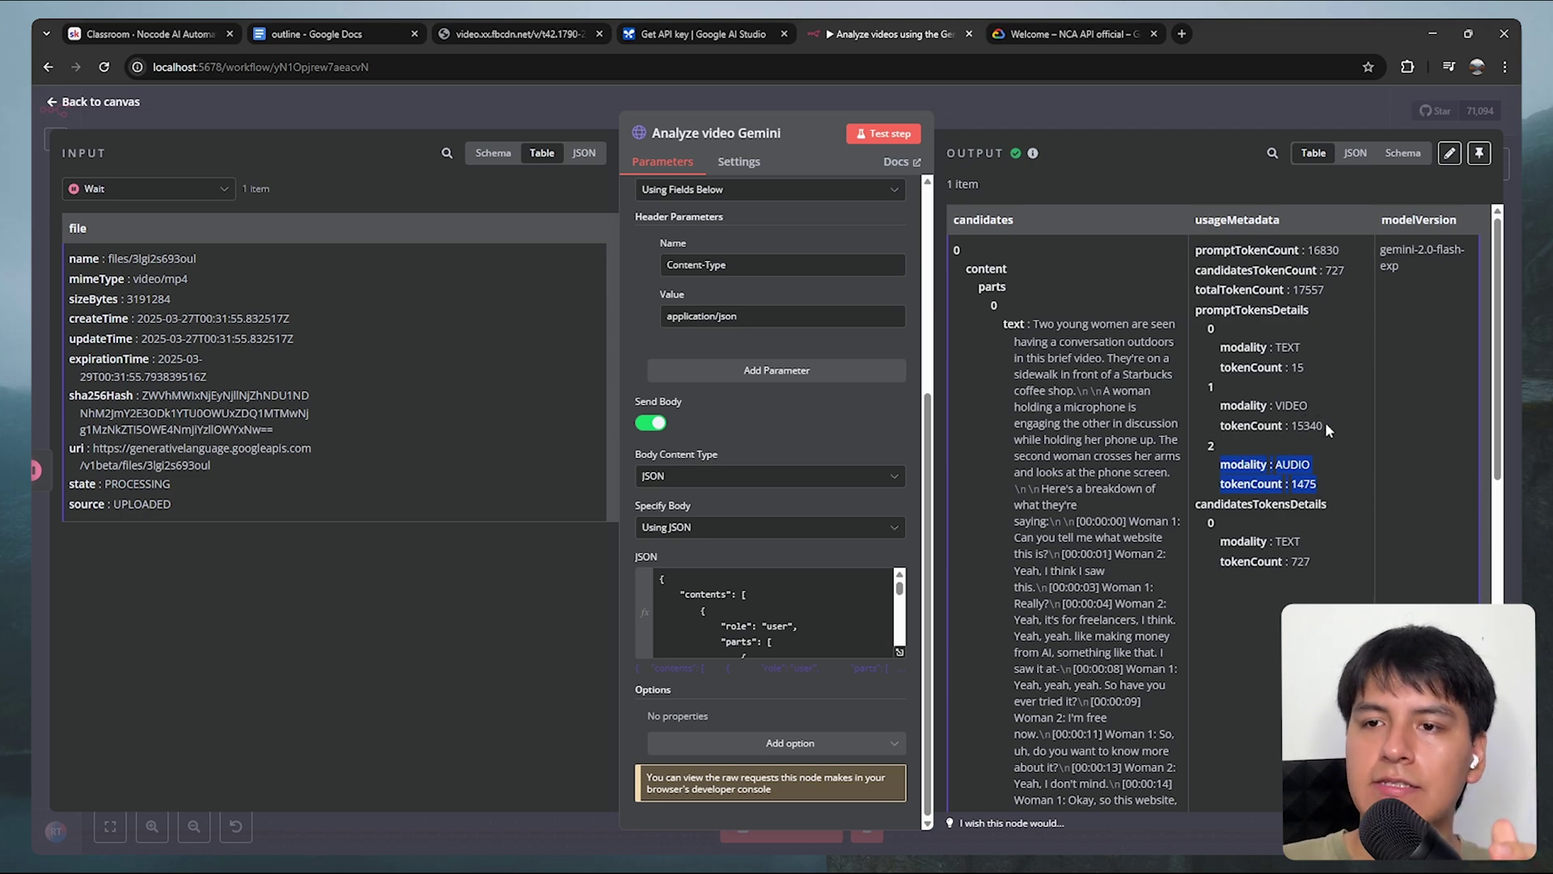
left_click_drag(1325, 422, 1223, 406)
left_click(1223, 406)
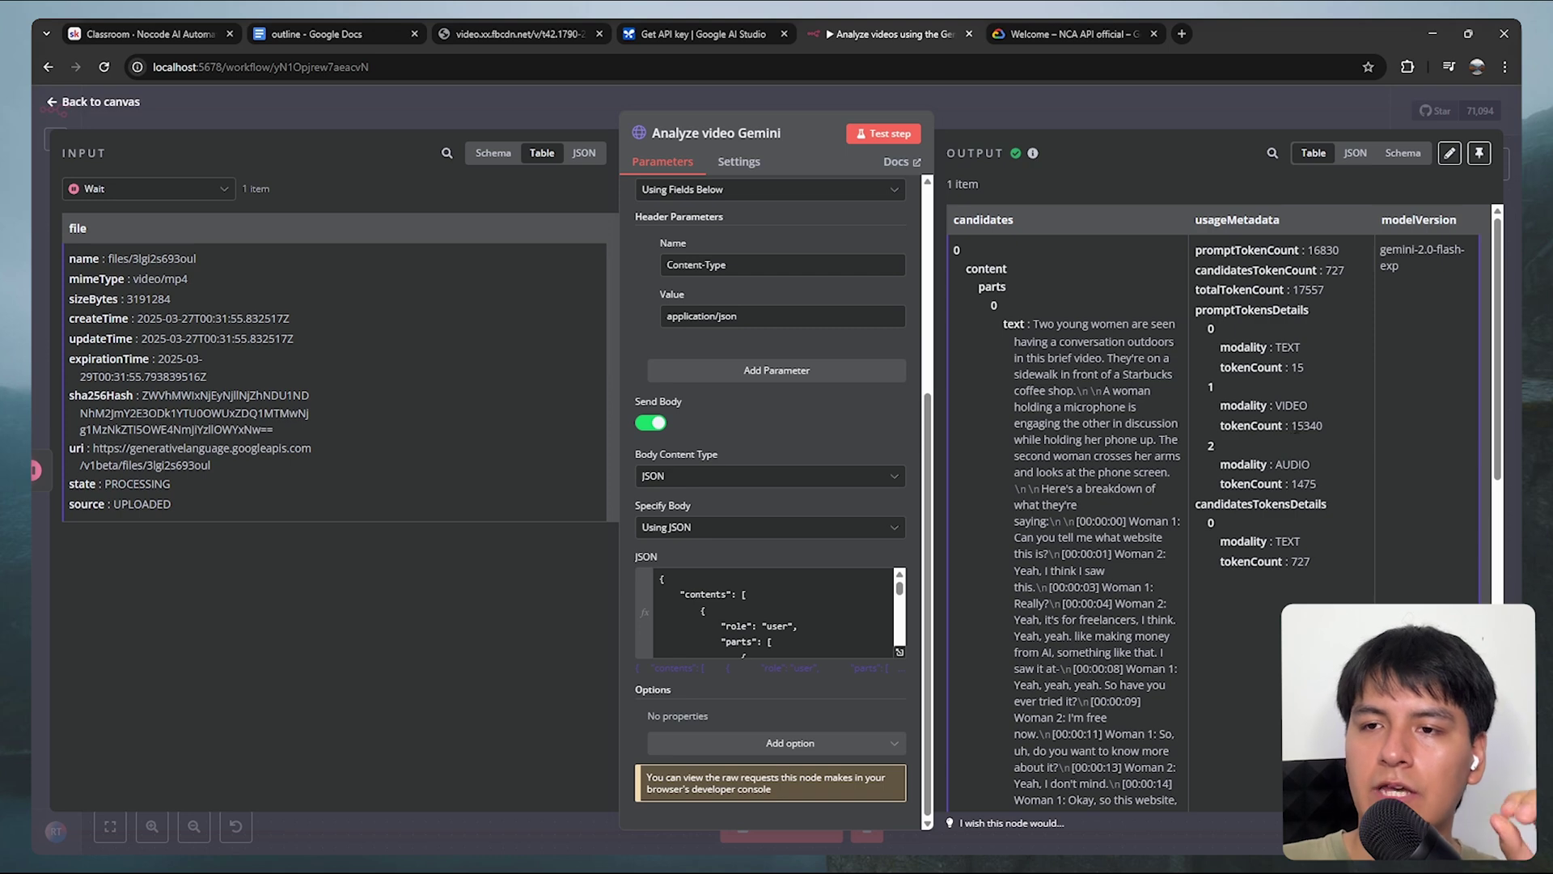
key("Escape")
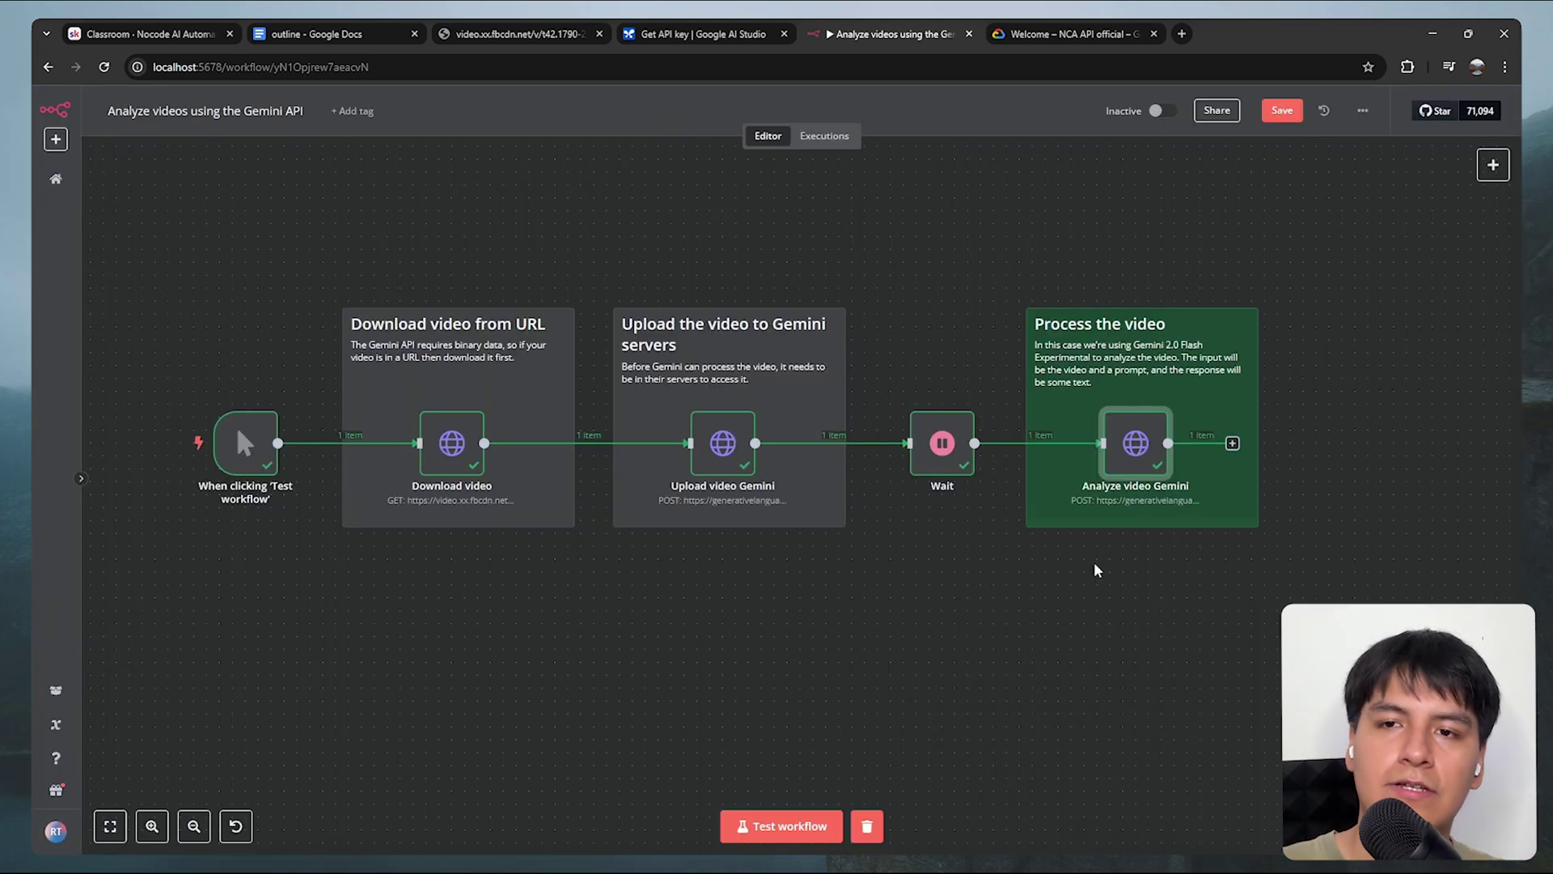